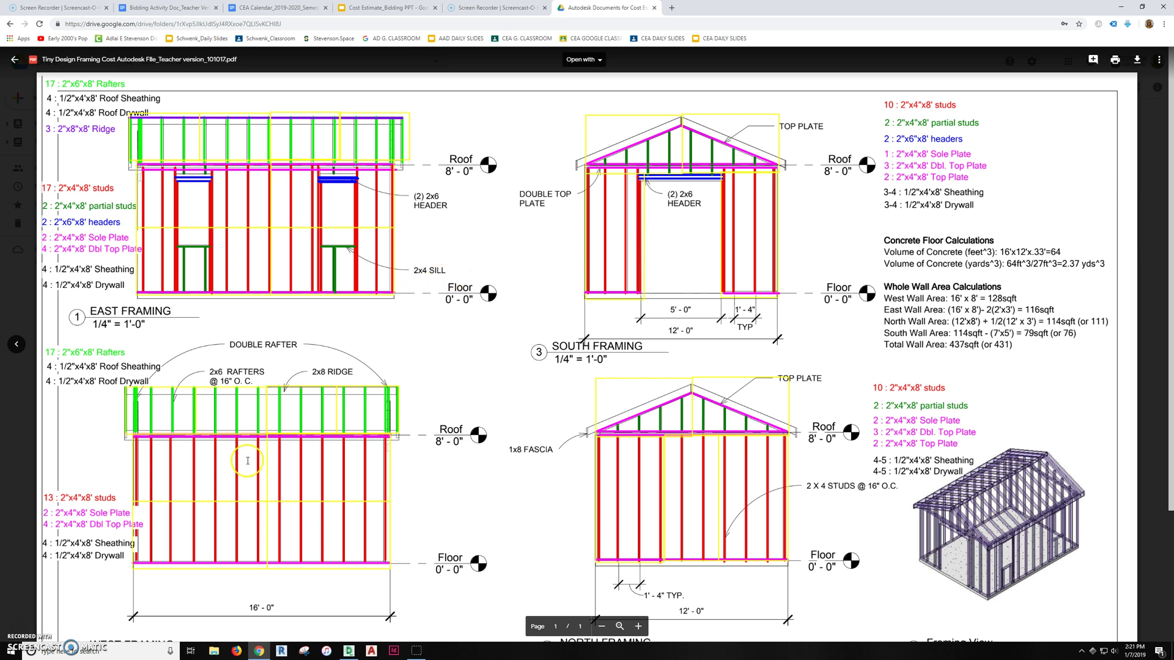
Switch to Autodesk Design Review and delete the two yellow rectangles covering the right part of the East Framing wall.
scroll(269, 456, down, 1)
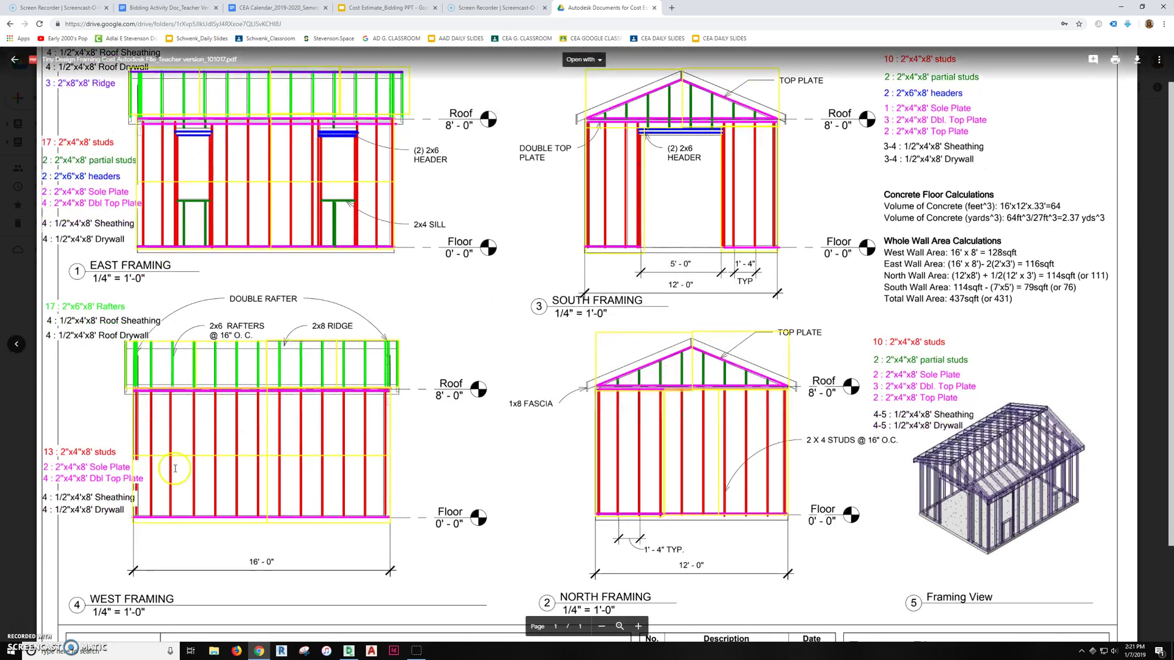
scroll(233, 315, up, 1)
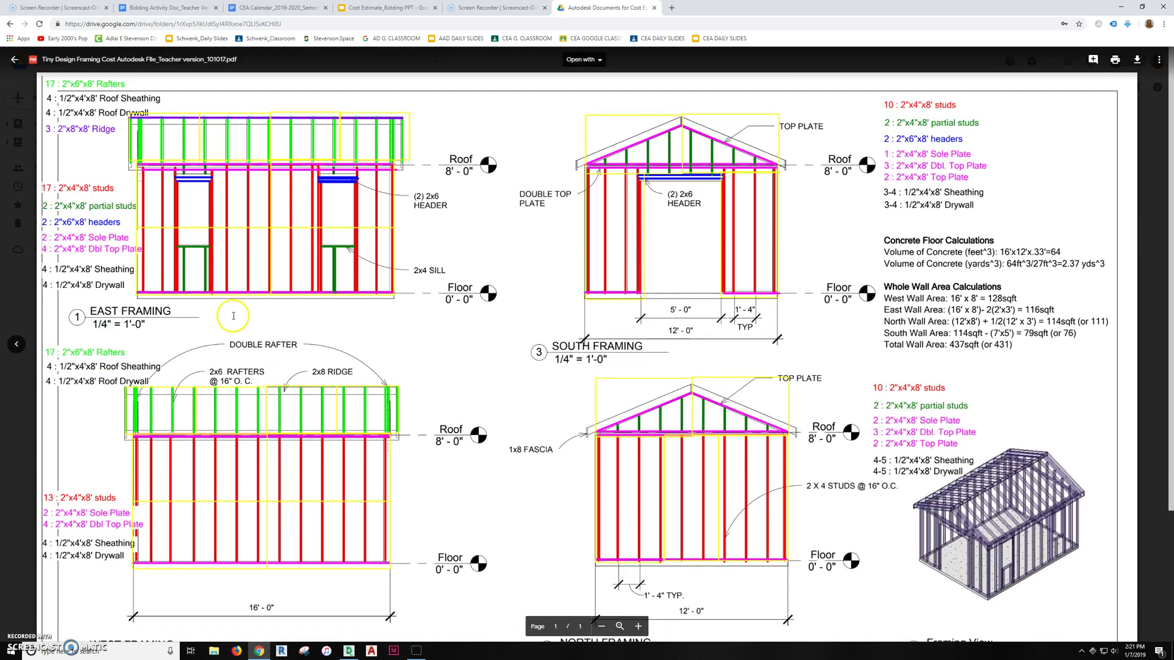
click(349, 652)
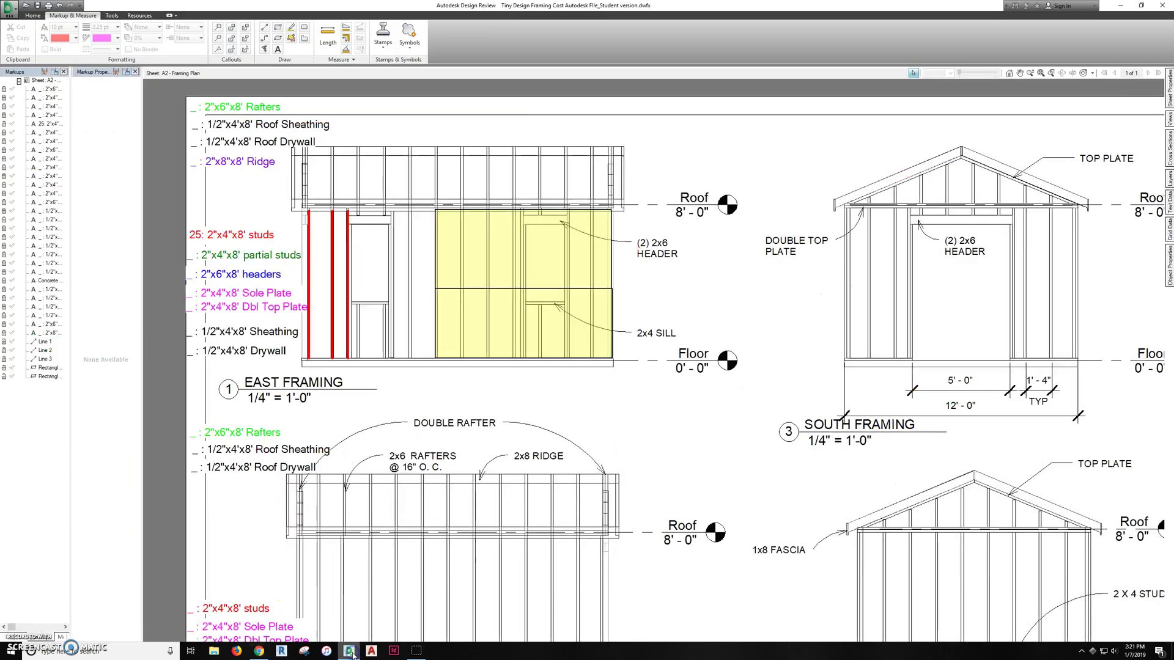
click(610, 260)
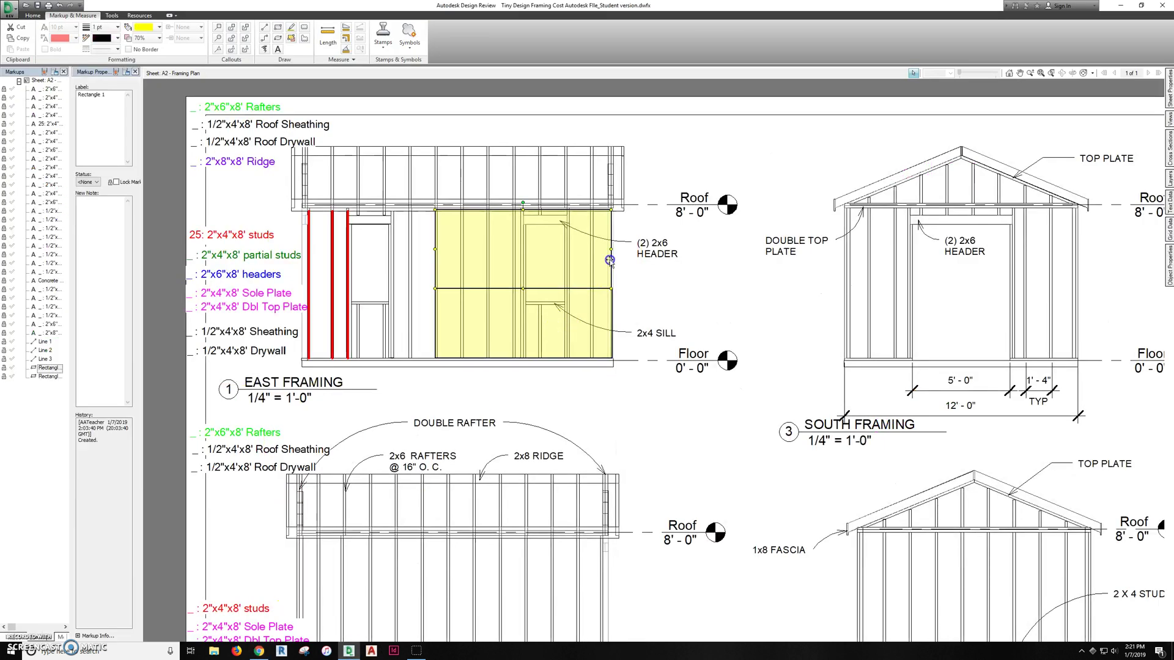
key(Delete)
click(597, 315)
key(Delete)
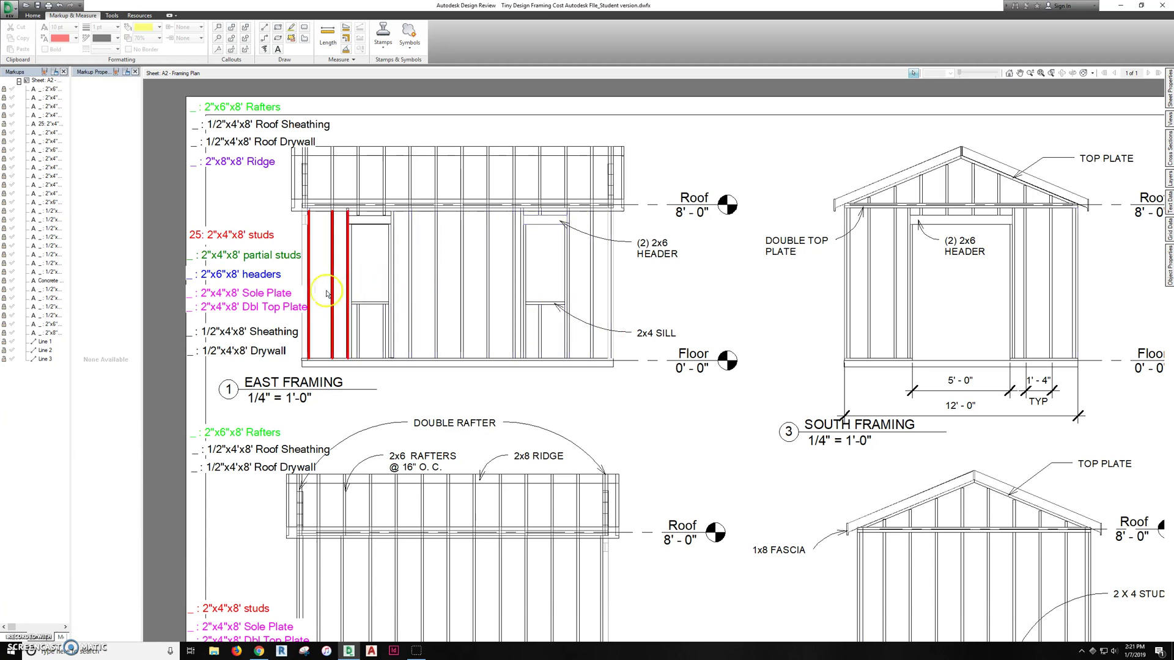
double_click(276, 276)
scroll(273, 285, up, 3)
middle_drag(268, 290, 428, 312)
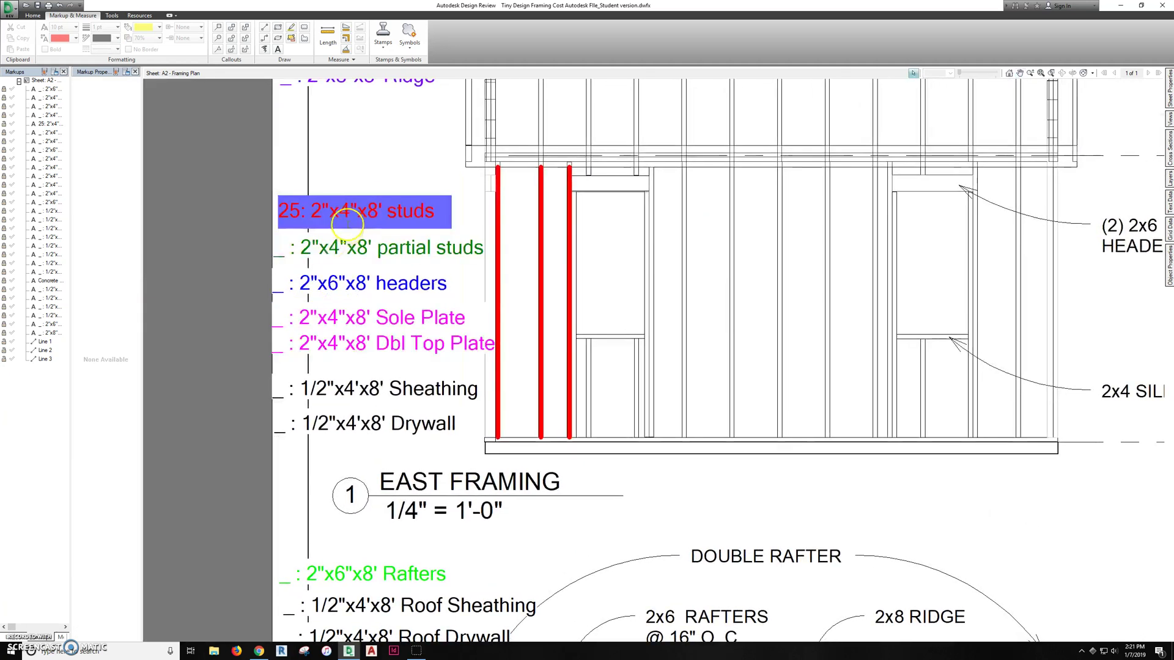
click(297, 214)
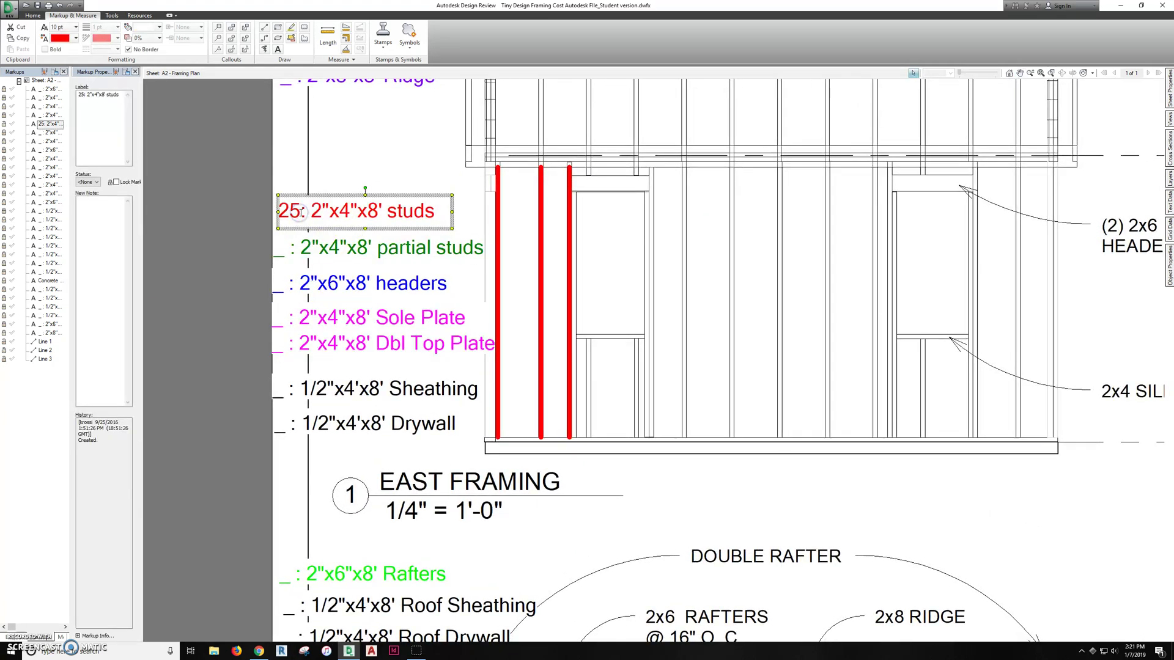
double_click(403, 208)
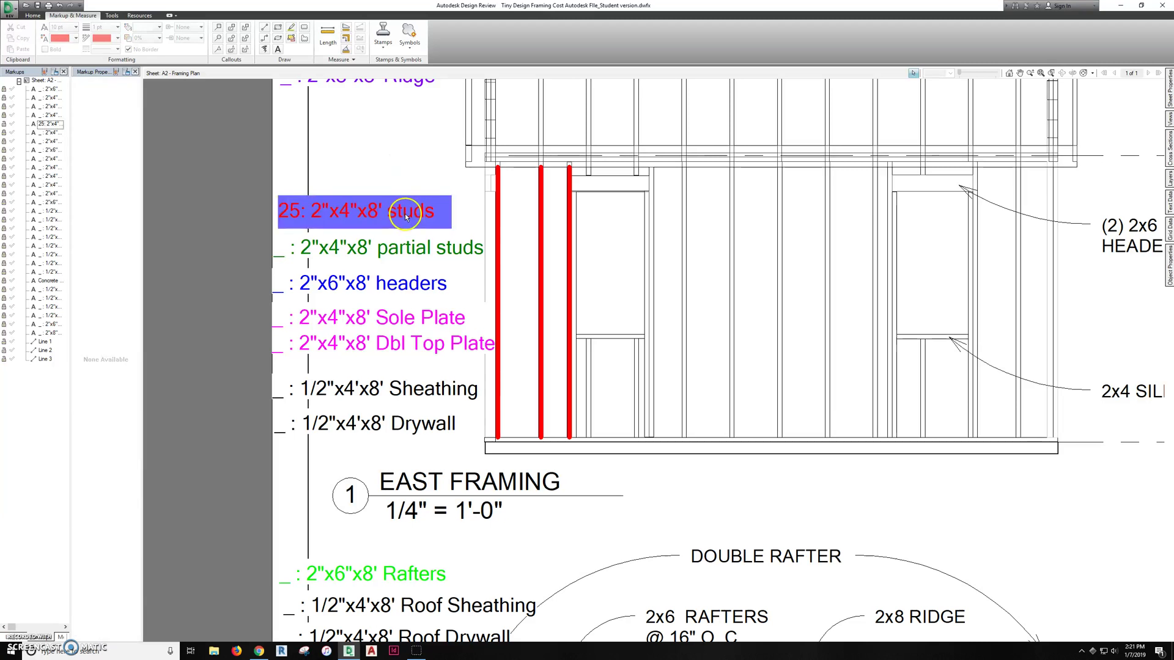
click(477, 211)
click(554, 210)
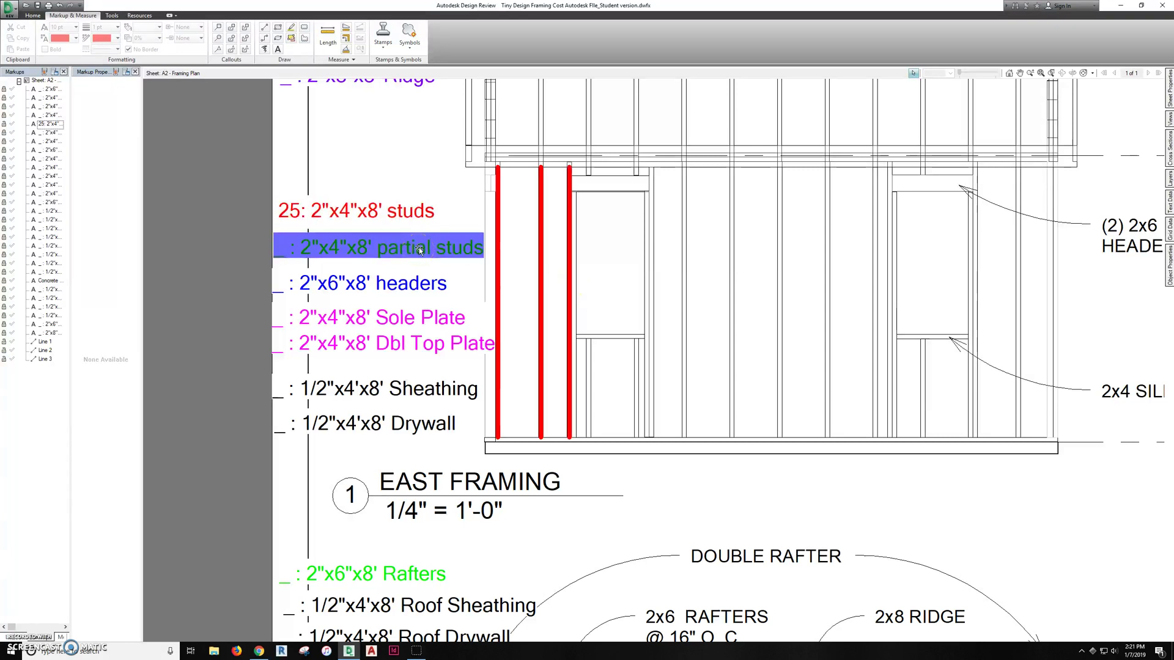
Copy the third red stud line in the East Framing and fit the copy to the adjacent shorter stud between header and floor.
click(569, 222)
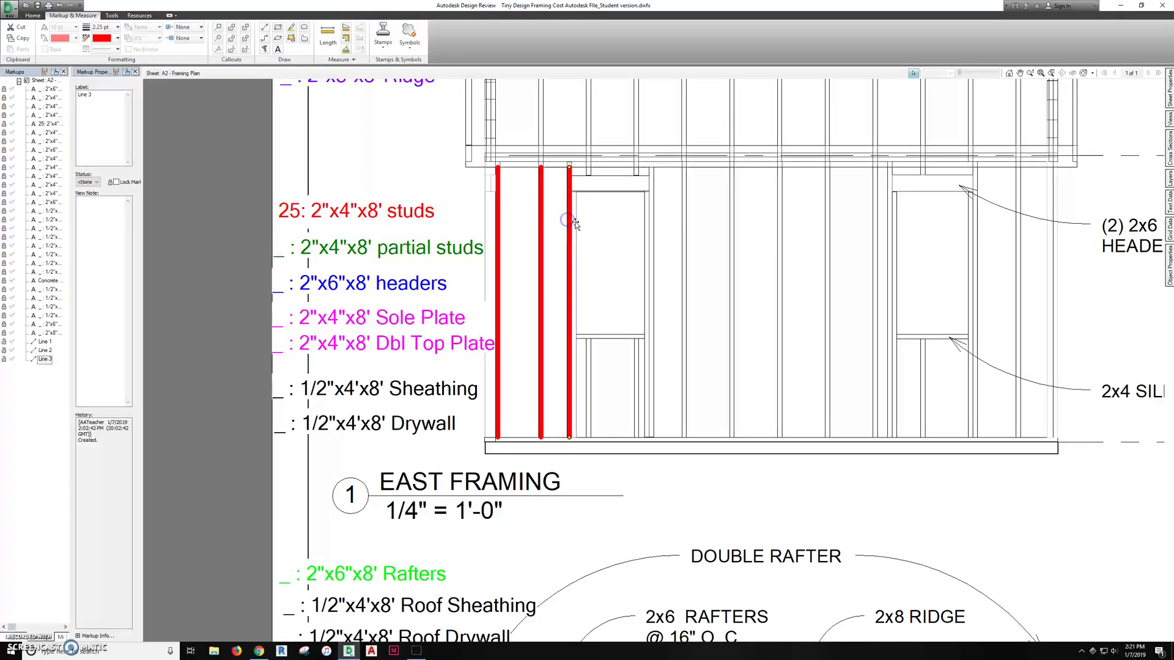
click(576, 225)
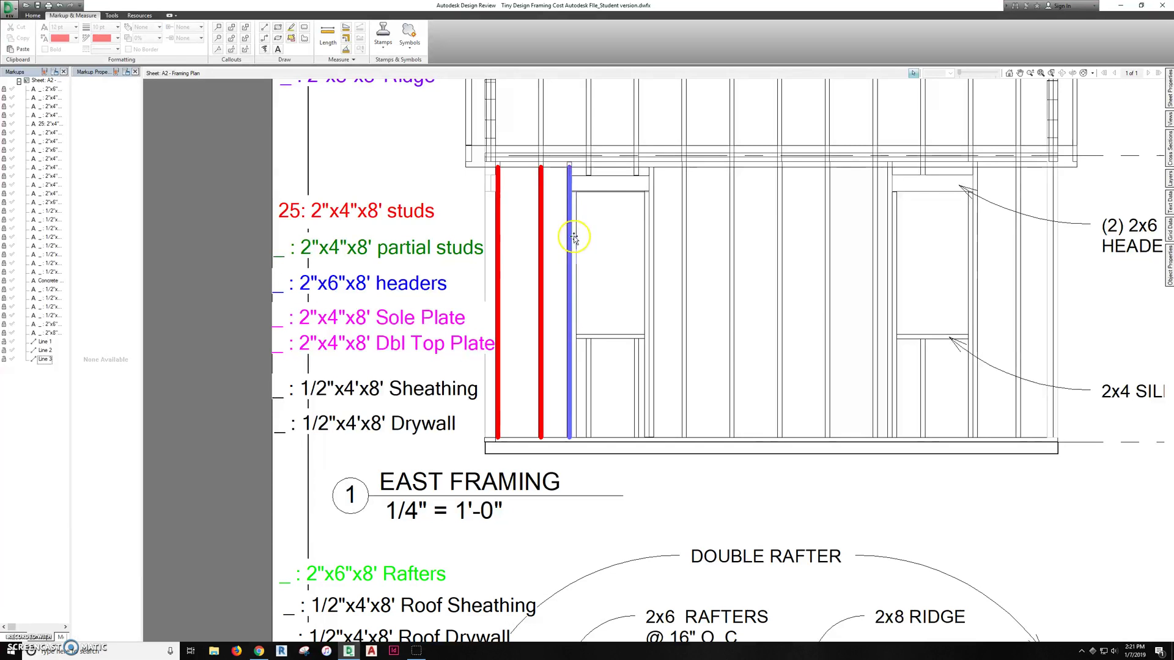
scroll(573, 236, up, 2)
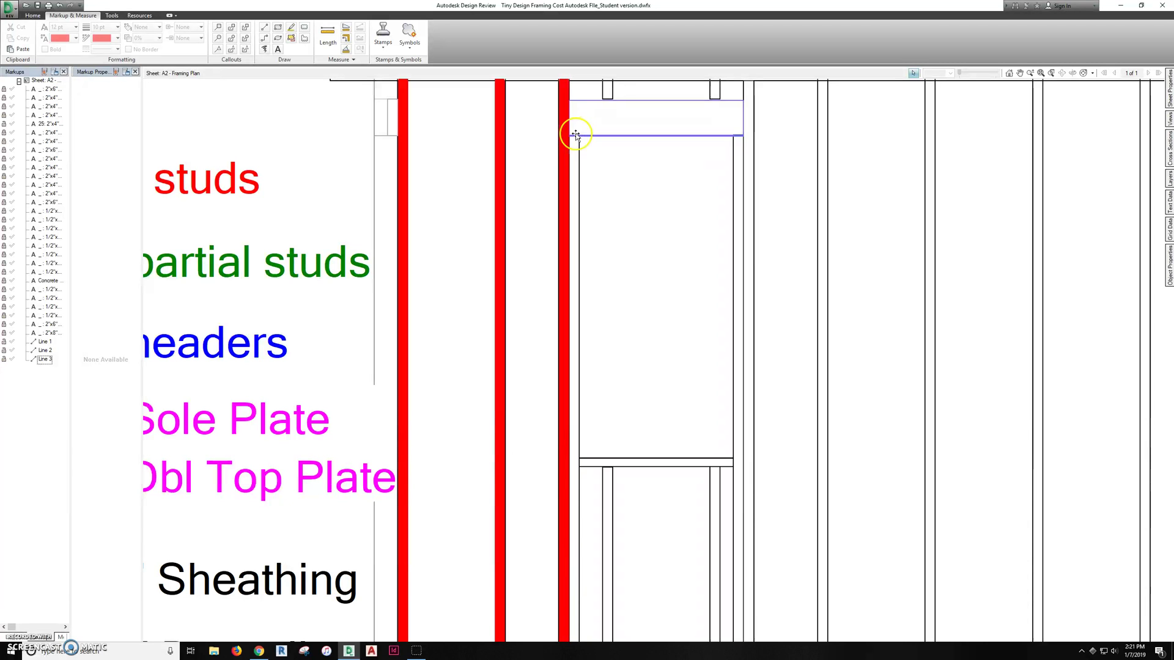
scroll(574, 197, down, 3)
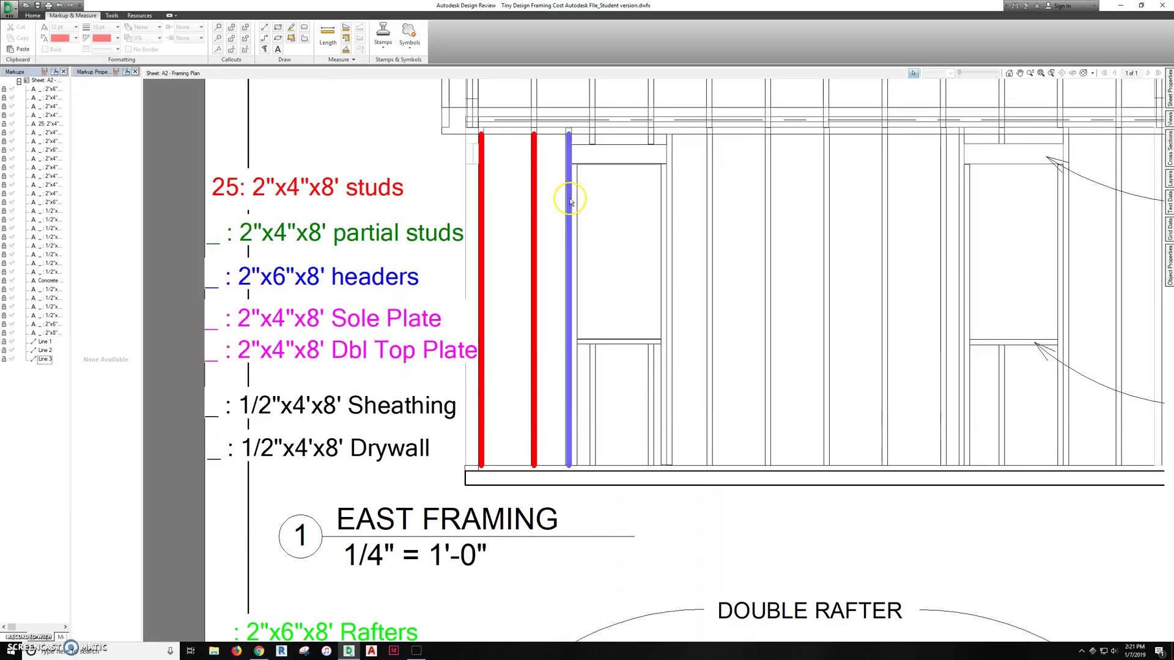
key(ctrl+v)
drag(572, 213, 575, 242)
scroll(578, 202, up, 3)
drag(569, 169, 563, 163)
scroll(568, 171, down, 3)
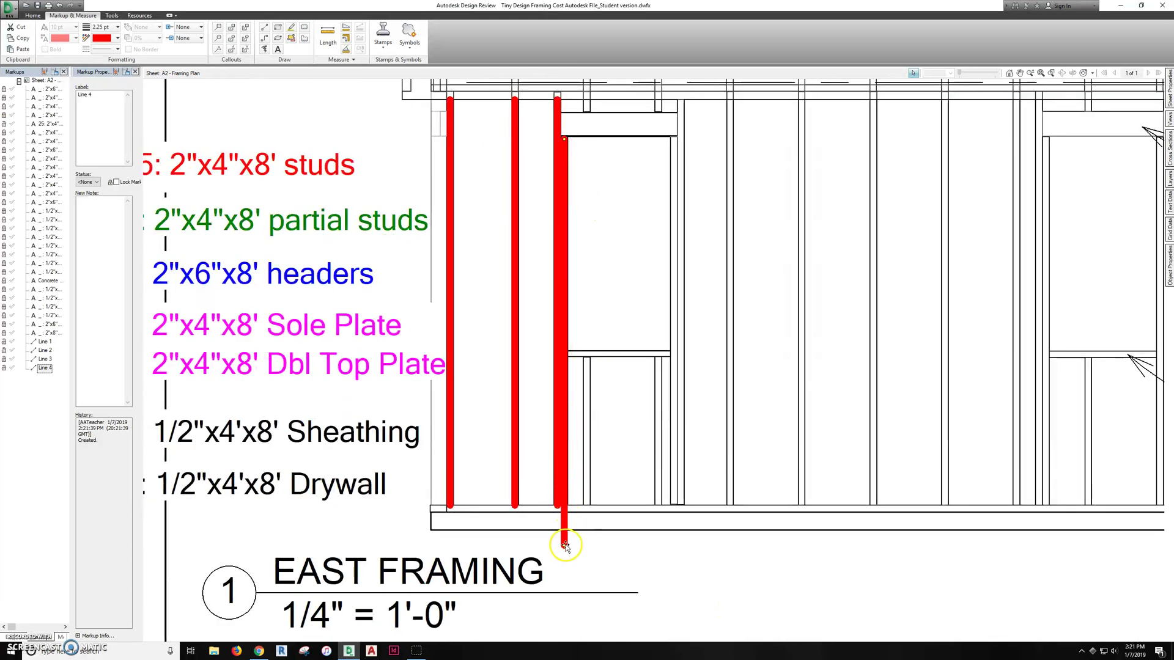
drag(564, 546, 566, 507)
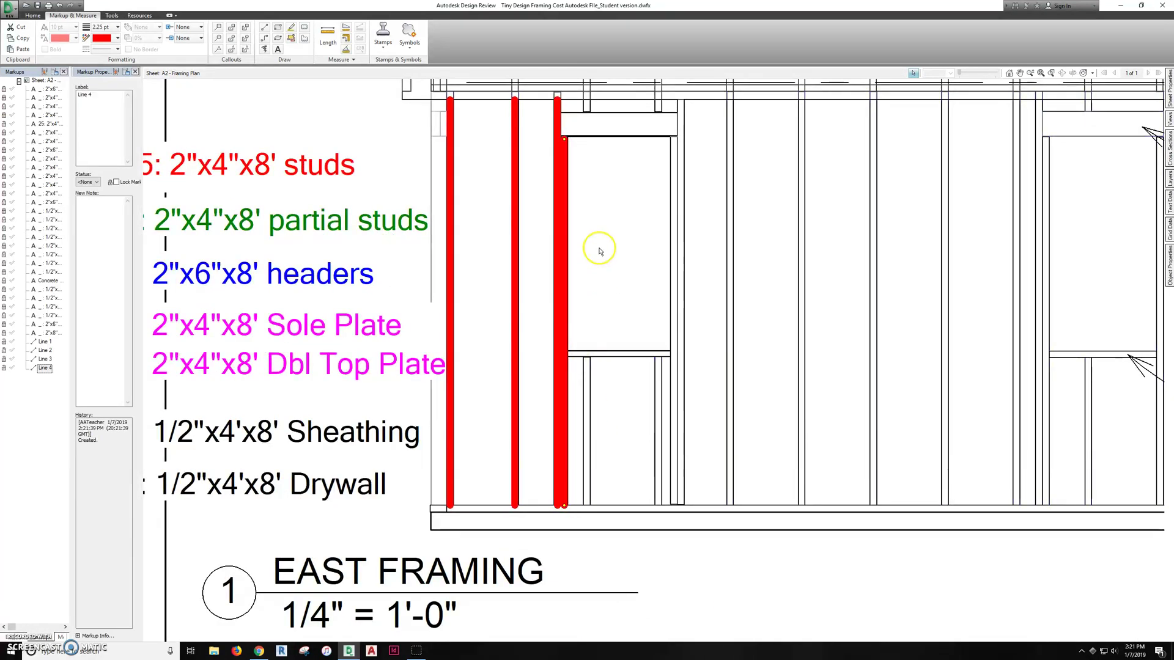
Duplicate the short red stud line and place the copy on the inner stud at the right side of the first window.
click(567, 203)
key(ctrl+v)
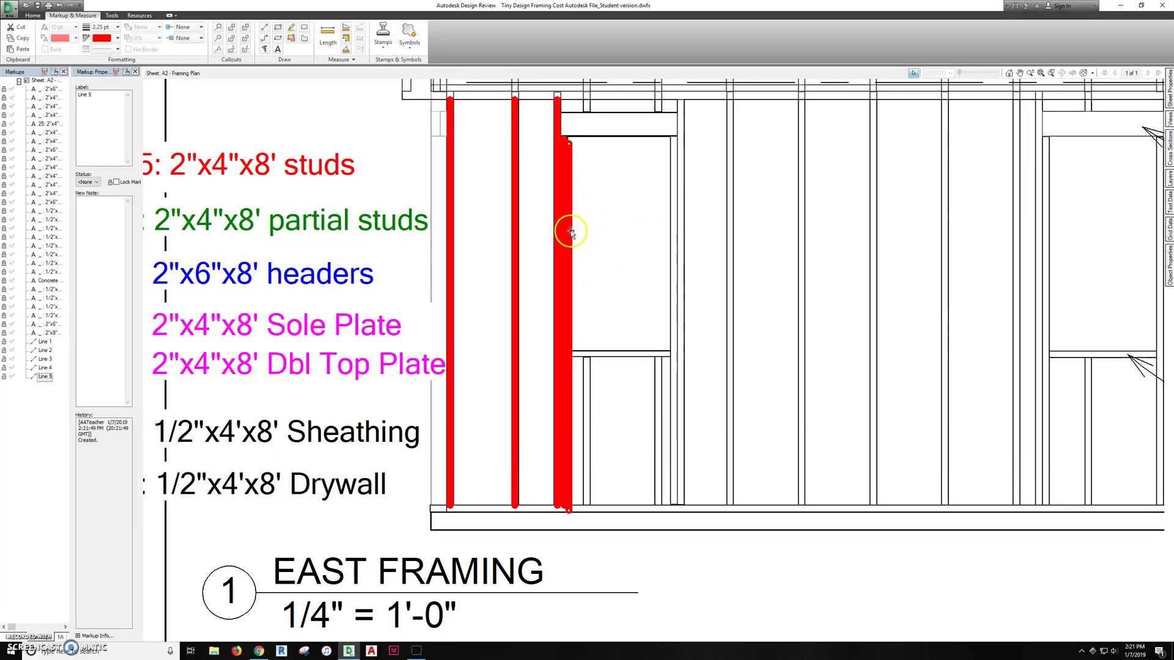
drag(572, 231, 676, 225)
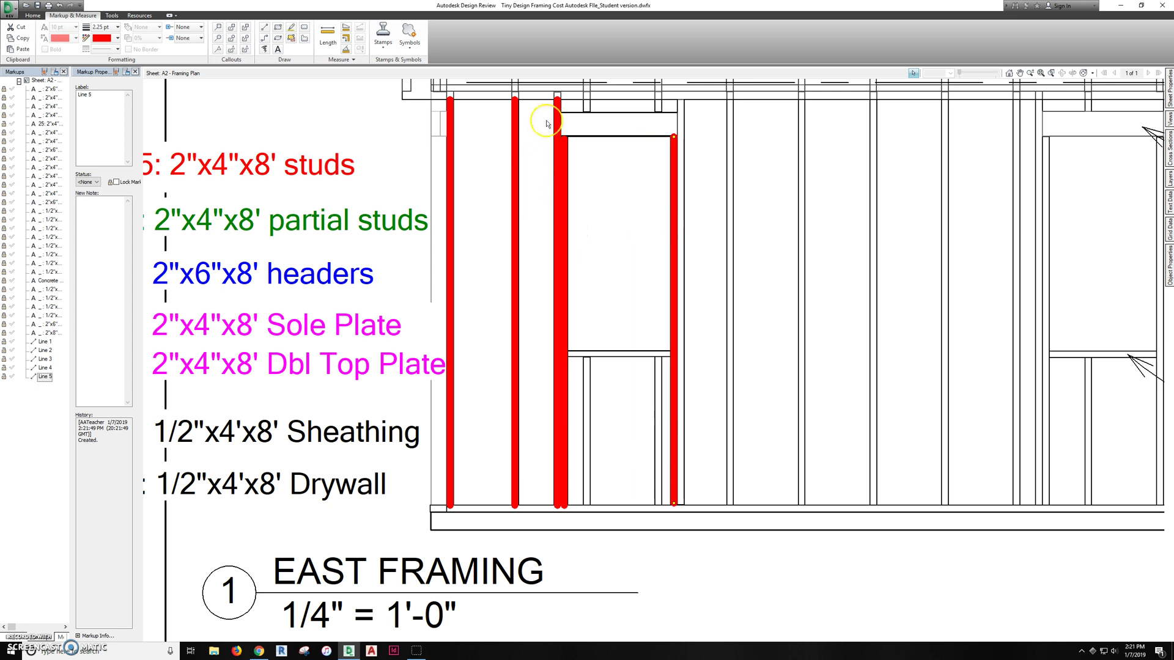
Paste a full-height red stud line and place it on the outer stud at the right side of the first window.
key(ctrl+v)
drag(572, 128, 682, 122)
scroll(682, 122, up, 3)
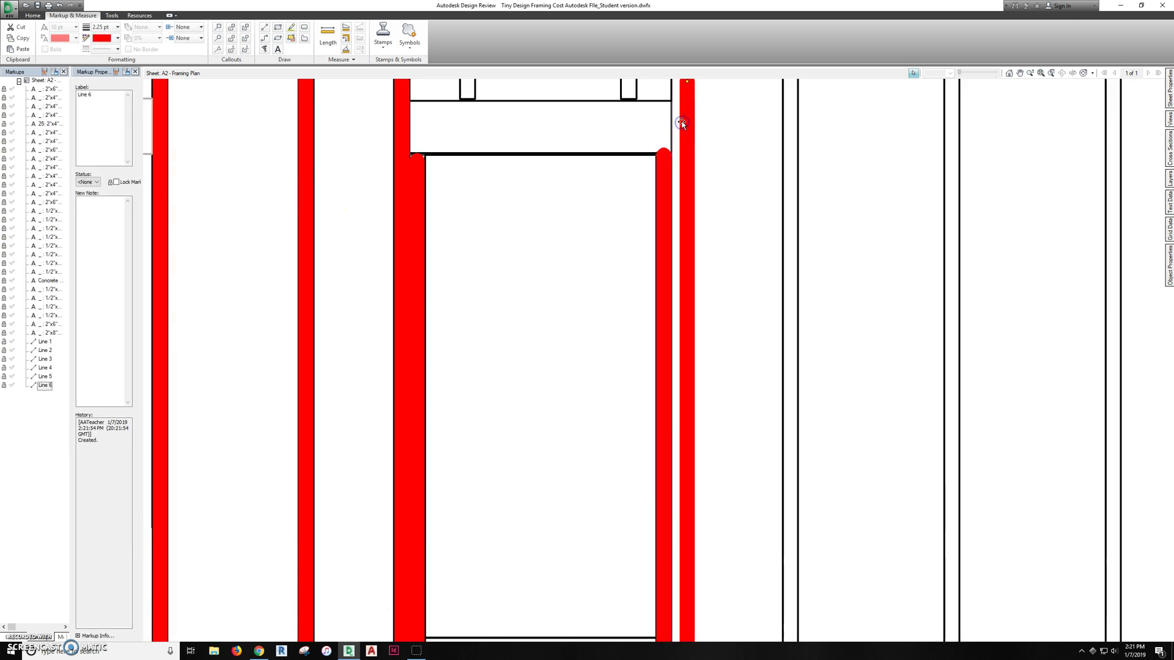
scroll(680, 115, down, 5)
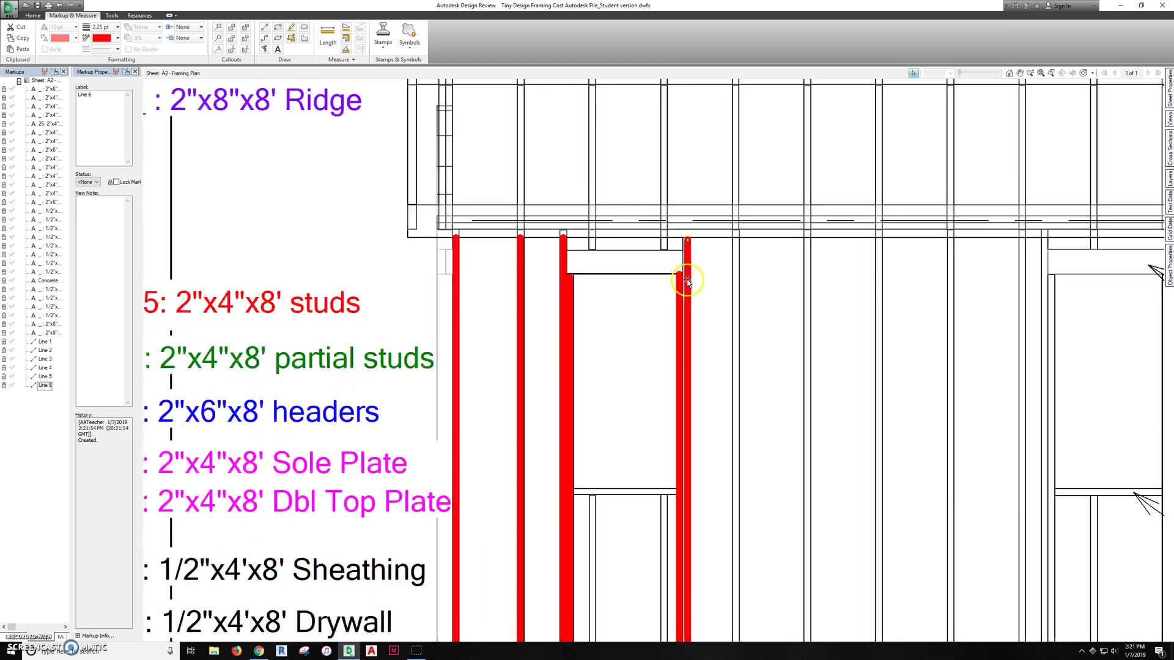
scroll(688, 282, down, 2)
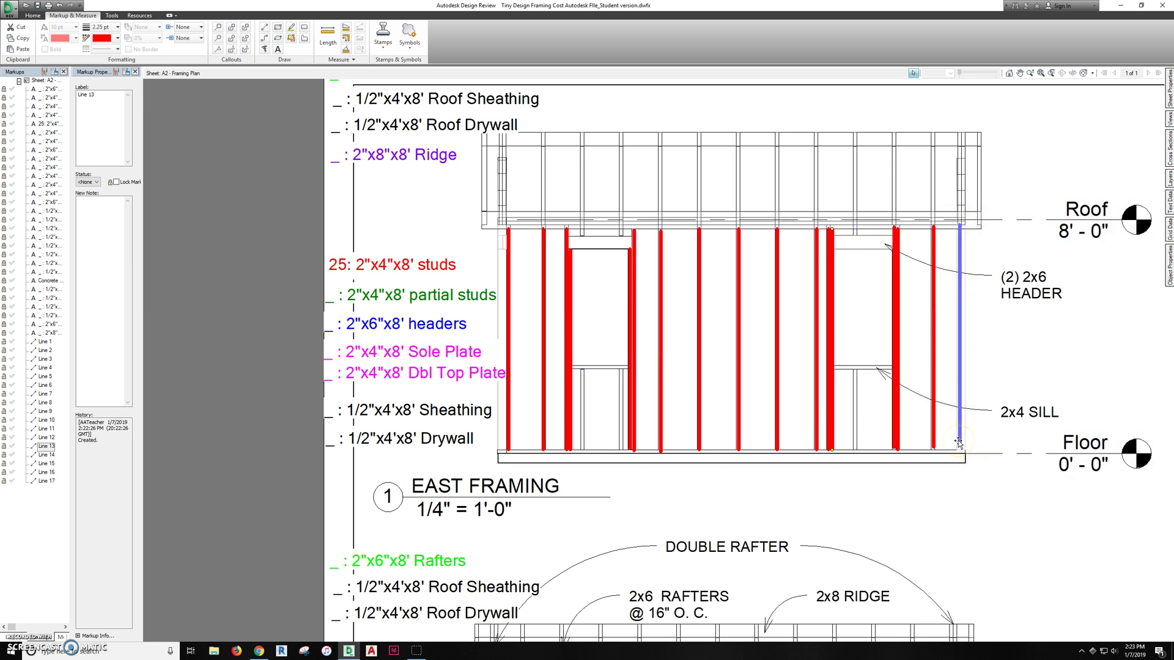
Shorten the two inner stud lines of the East Framing's second window so they end at the underside of the header.
scroll(930, 348, up, 5)
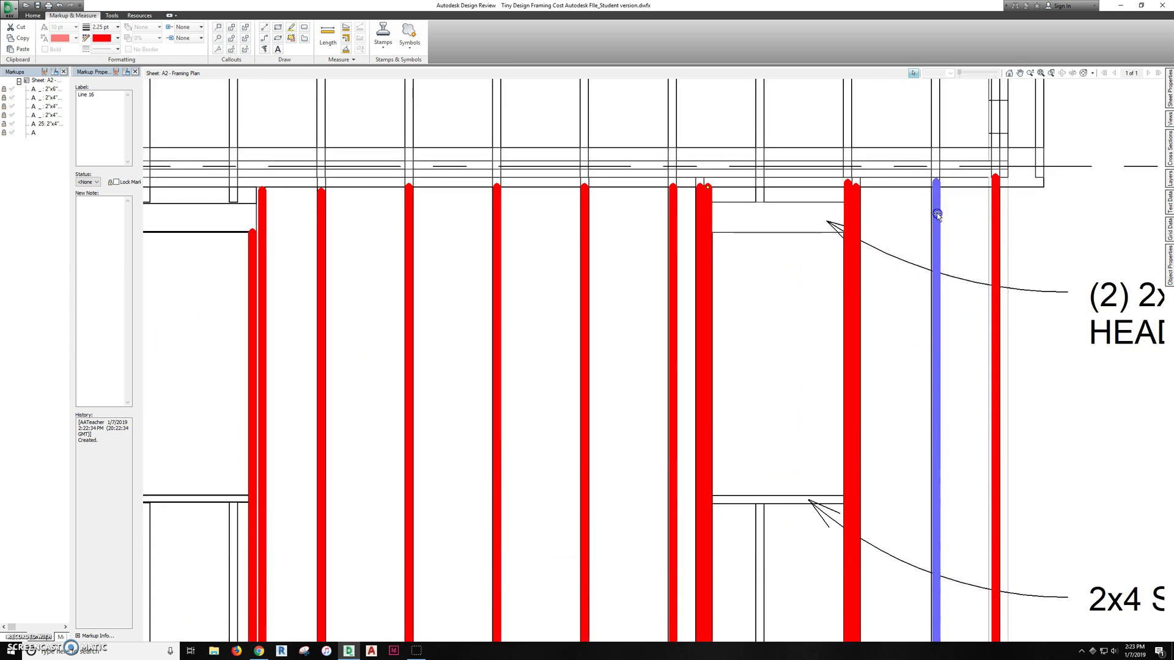
click(856, 213)
click(844, 213)
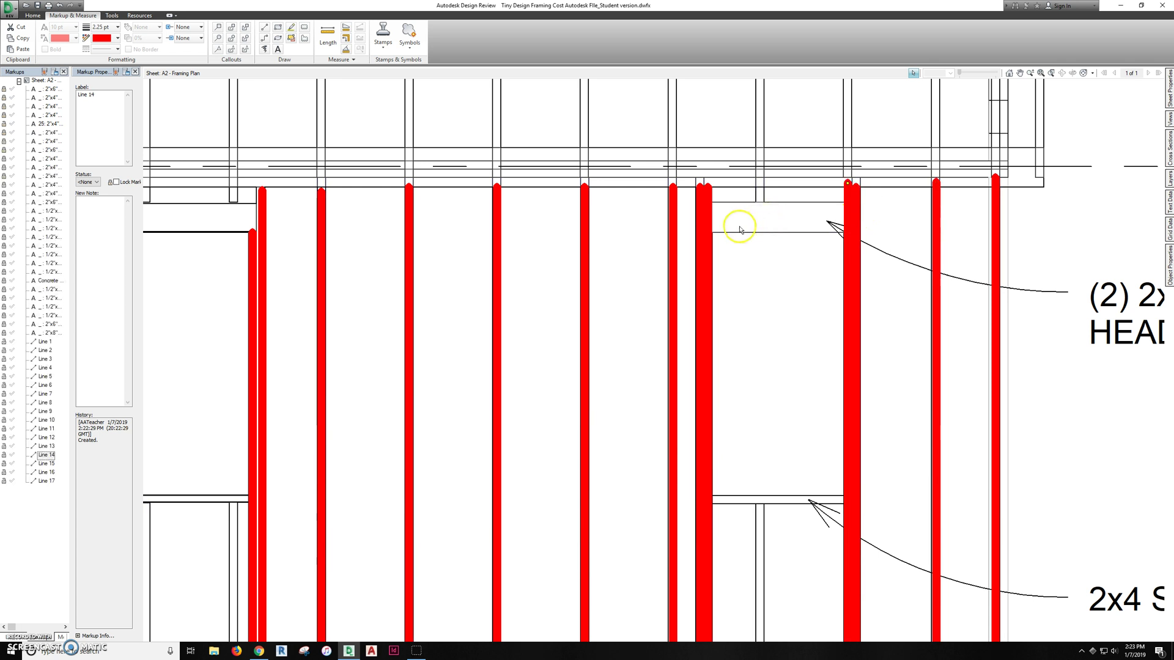
click(710, 188)
drag(707, 189, 707, 230)
click(844, 194)
drag(847, 184, 848, 231)
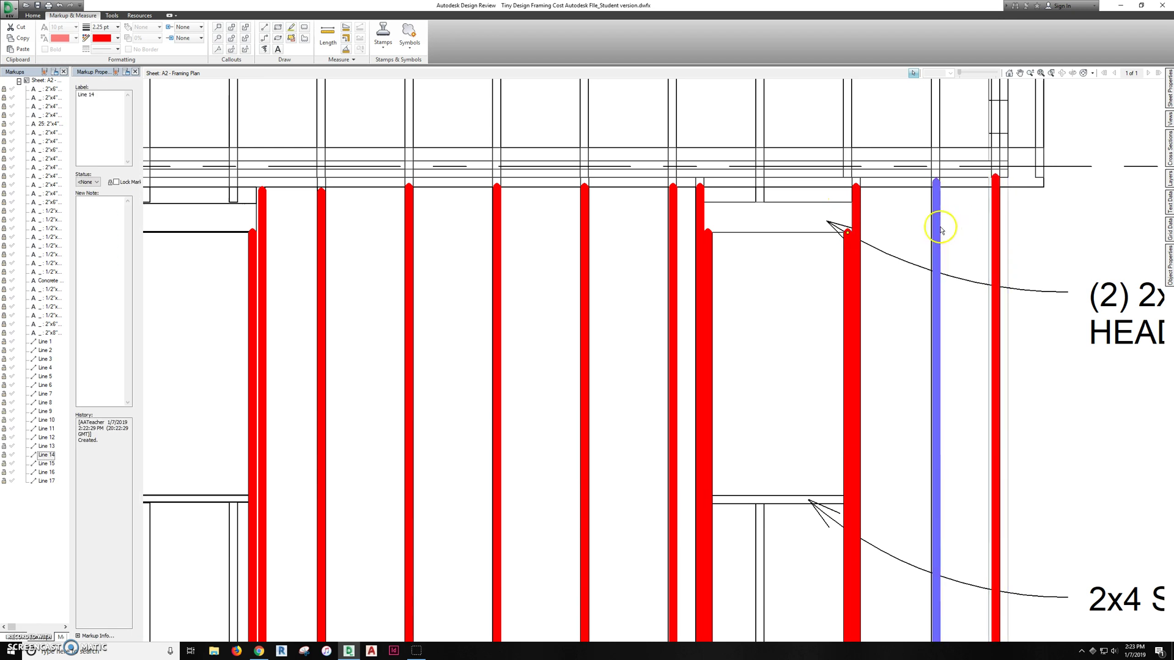
Count the red stud lines across the East Framing wall and set the quantity in its 2"x4"x8' studs label to 17.
click(857, 222)
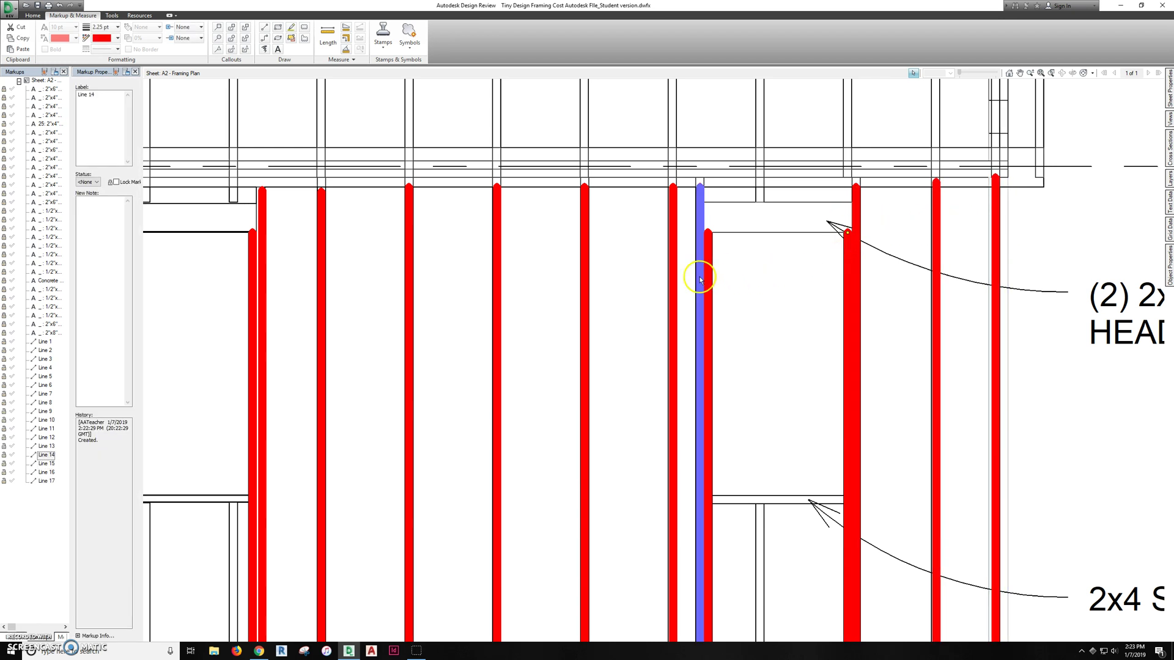
click(672, 257)
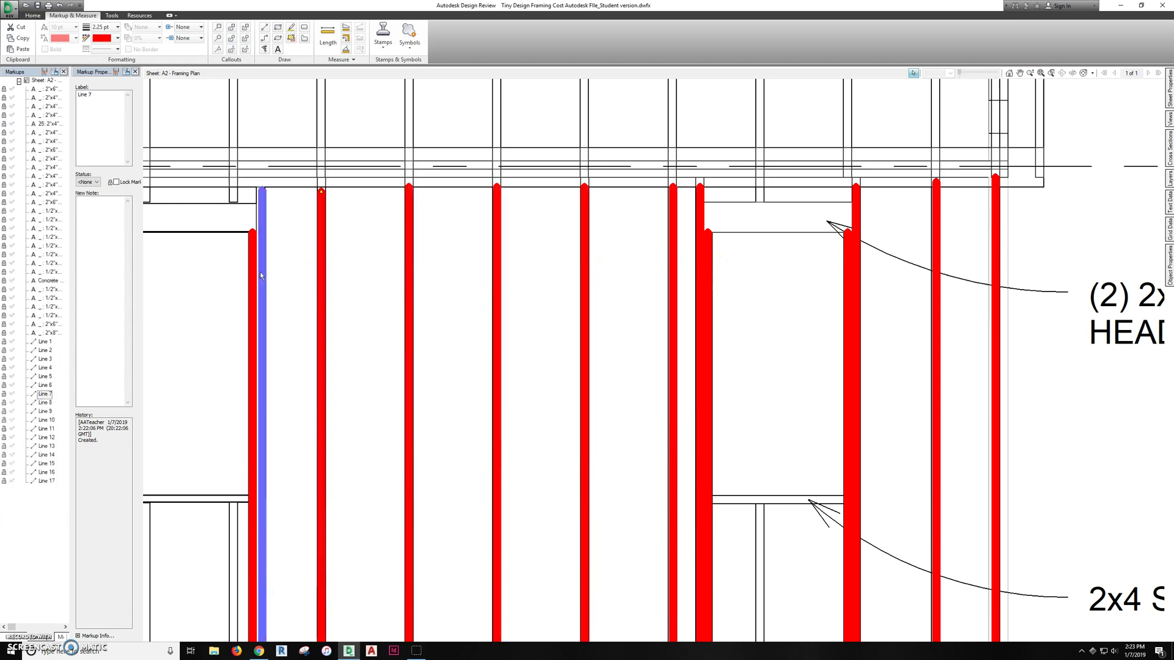
middle_drag(382, 274, 935, 281)
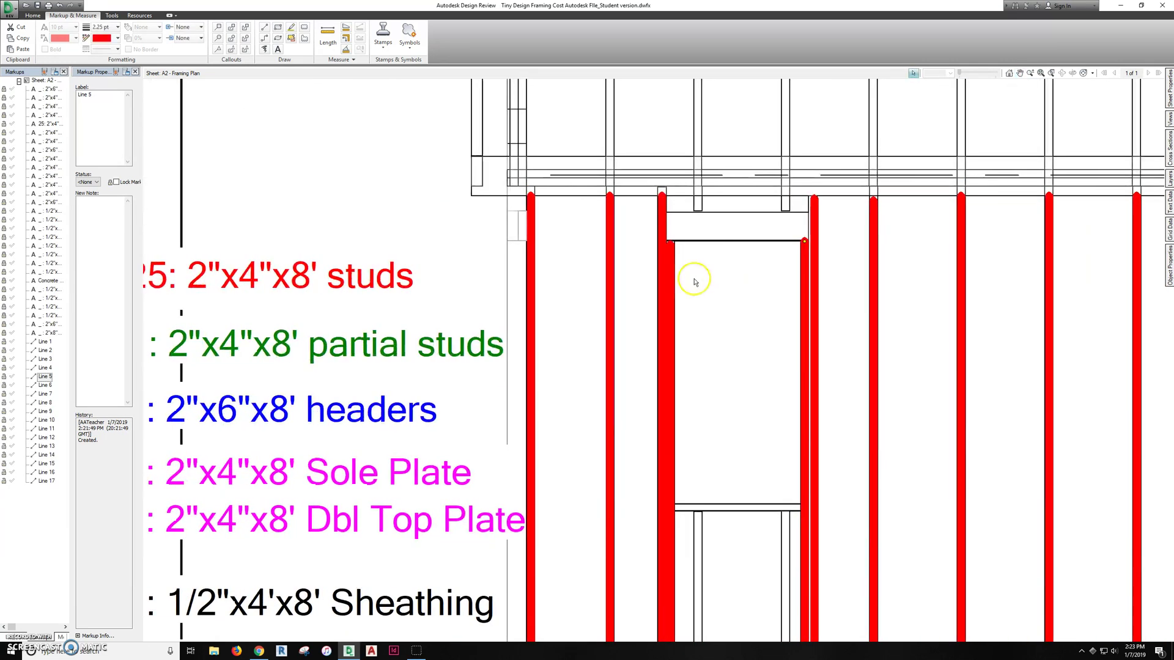
click(672, 272)
click(663, 251)
click(605, 252)
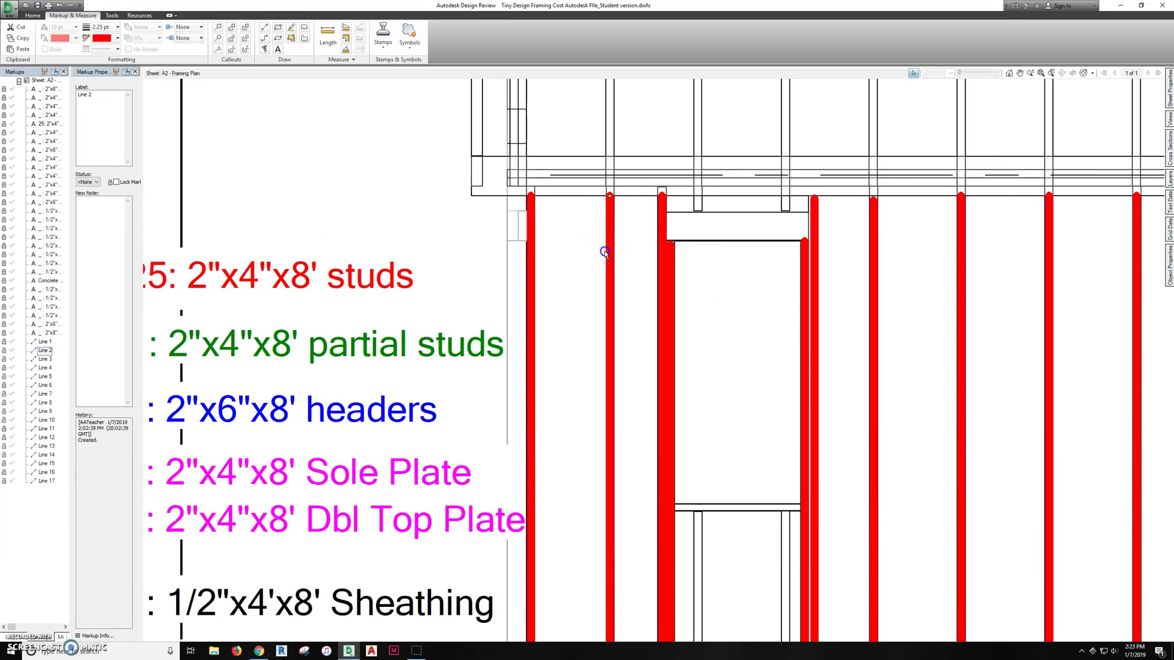
middle_drag(183, 288, 327, 282)
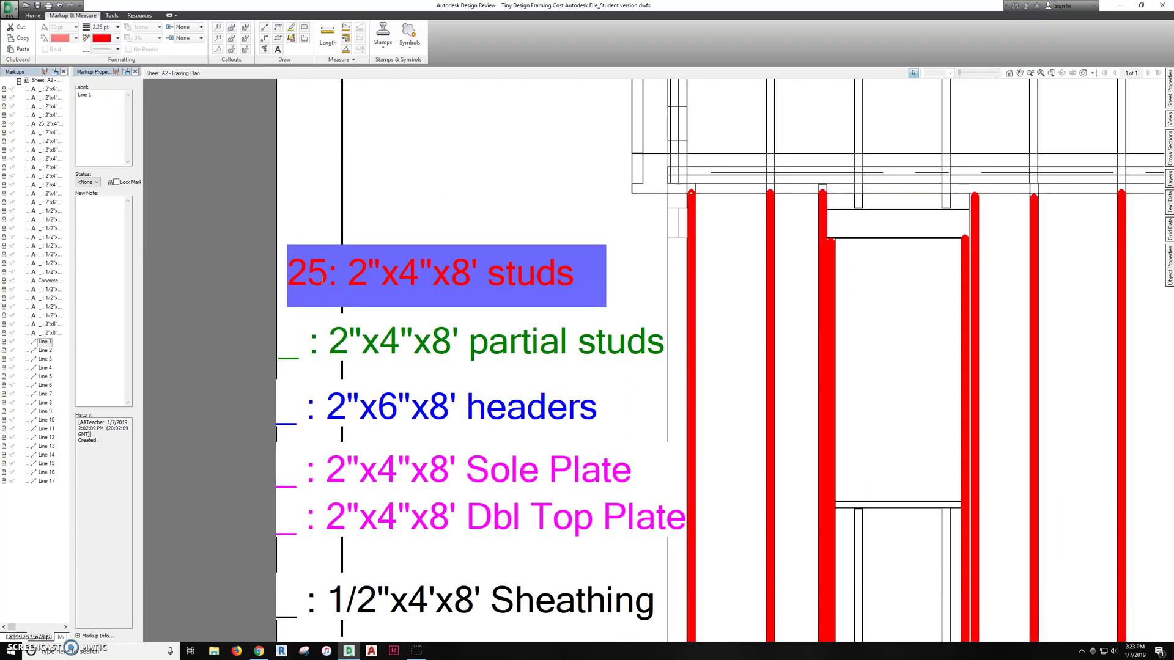
click(319, 279)
double_click(327, 276)
key(BackSpace)
key(BackSpace)
text(17)
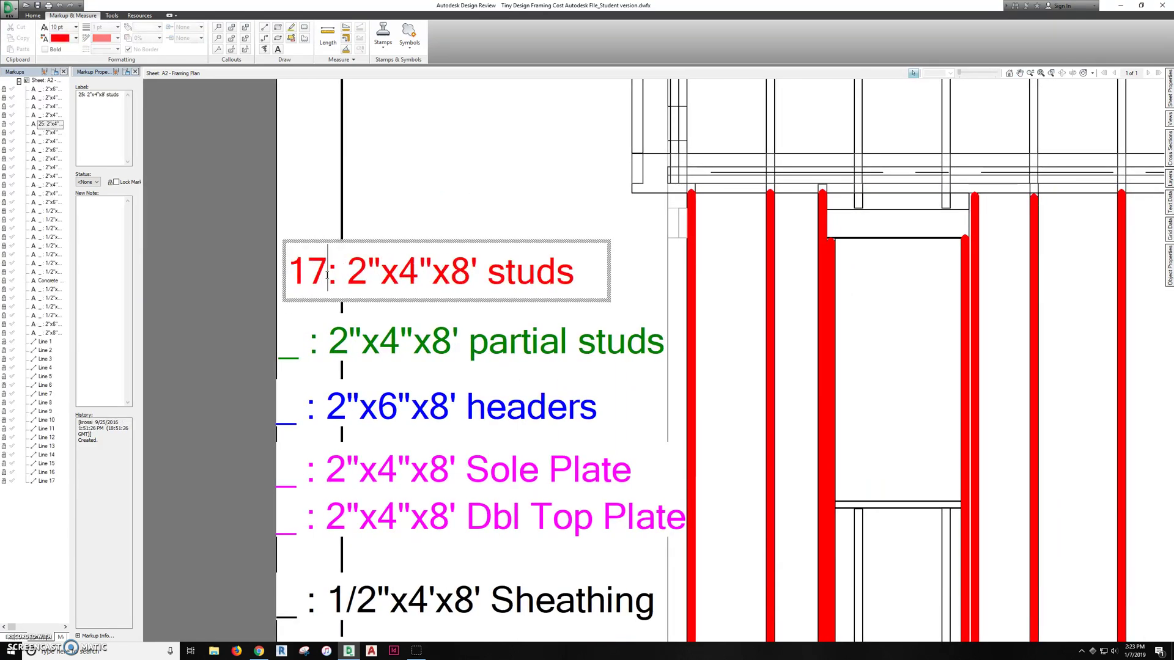
click(420, 212)
Trace the sill and the two partial studs below the East Framing's first window with green lines.
middle_drag(655, 354, 549, 309)
scroll(549, 309, down, 1)
scroll(549, 309, down, 2)
click(264, 27)
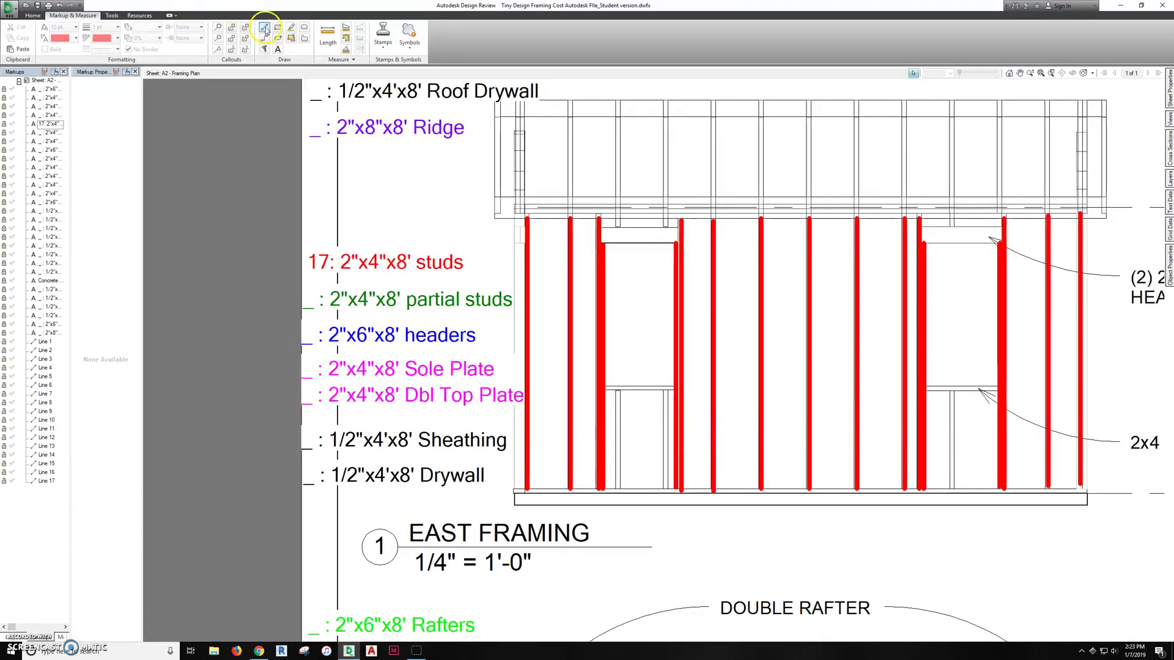
click(105, 38)
click(106, 68)
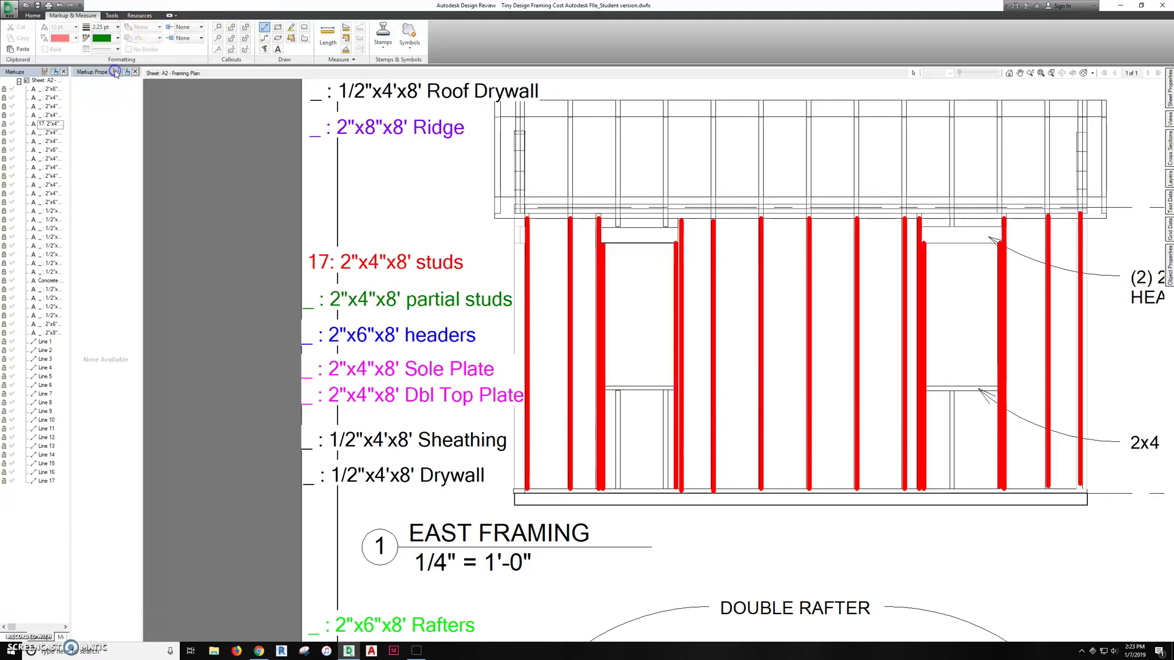
scroll(584, 453, up, 2)
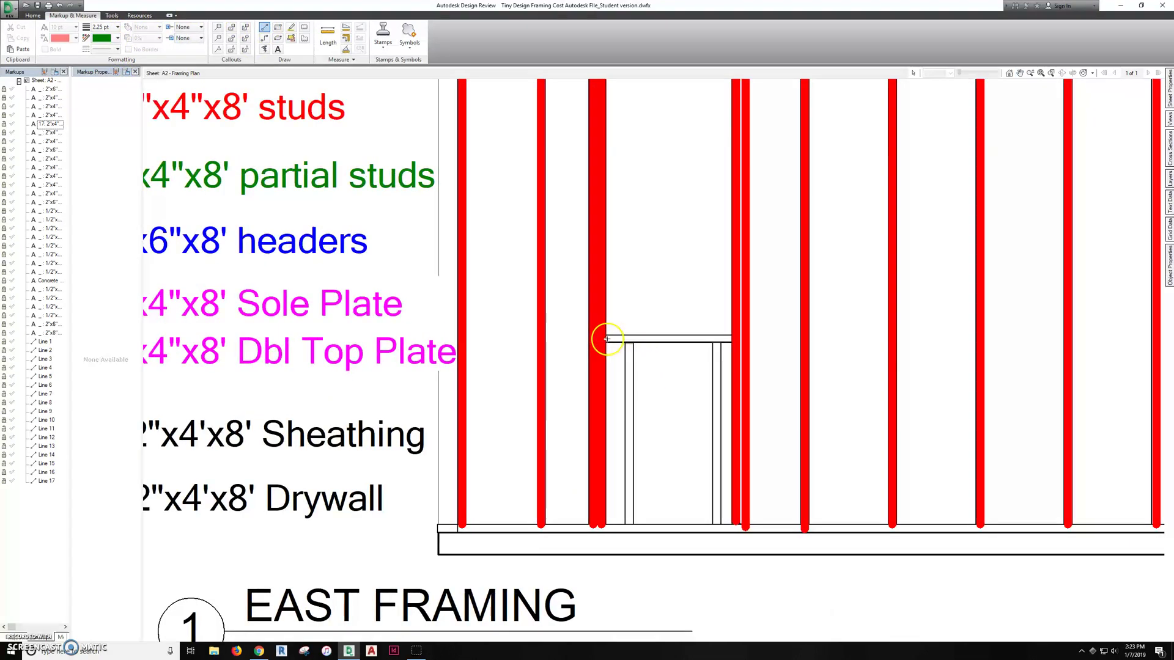
mouse_move(606, 338)
mouse_down()
mouse_move(728, 337)
mouse_move(718, 511)
mouse_up()
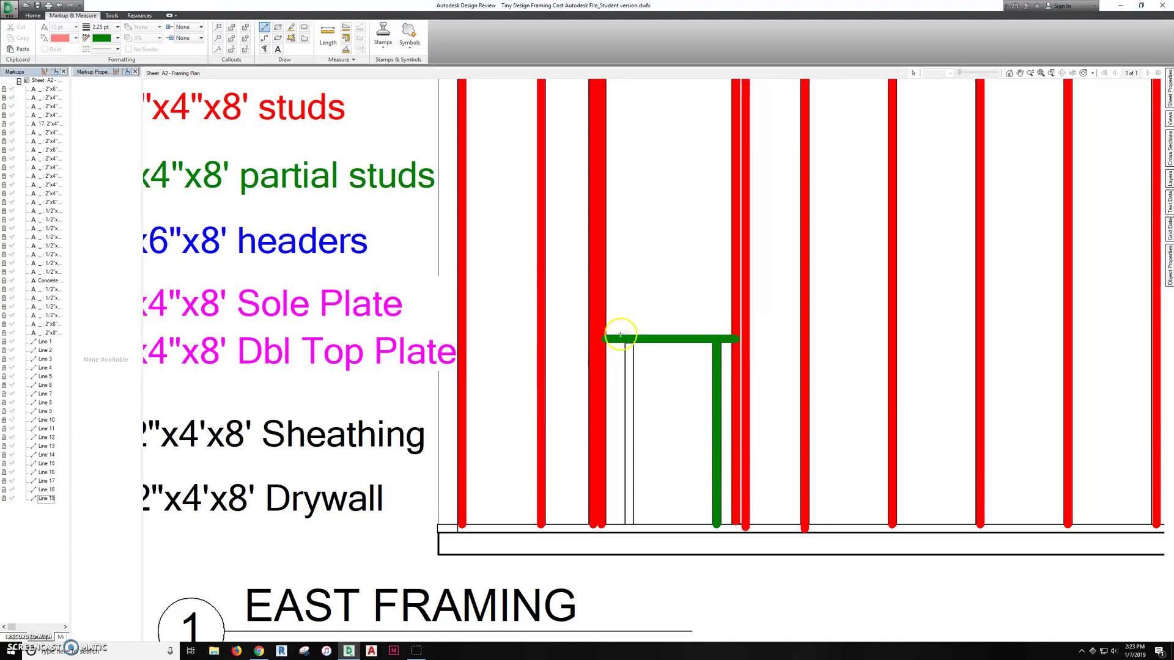
drag(628, 340, 628, 512)
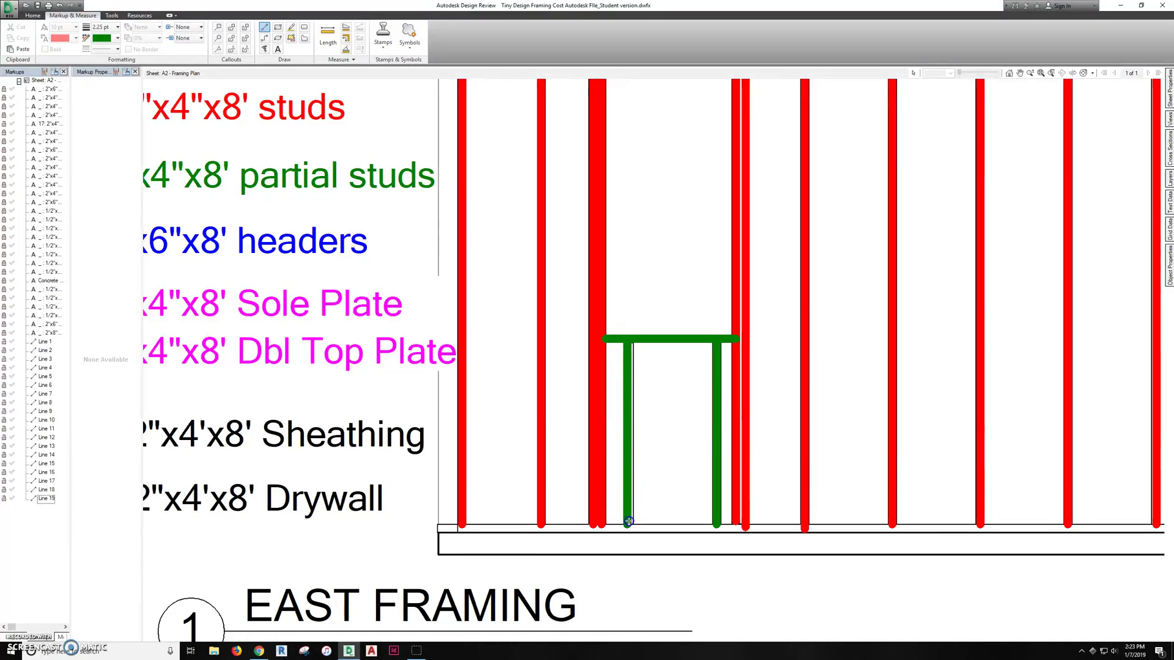
Trace the two short studs between the first window's header and the top plate with green lines.
middle_drag(740, 107, 703, 446)
scroll(610, 340, up, 2)
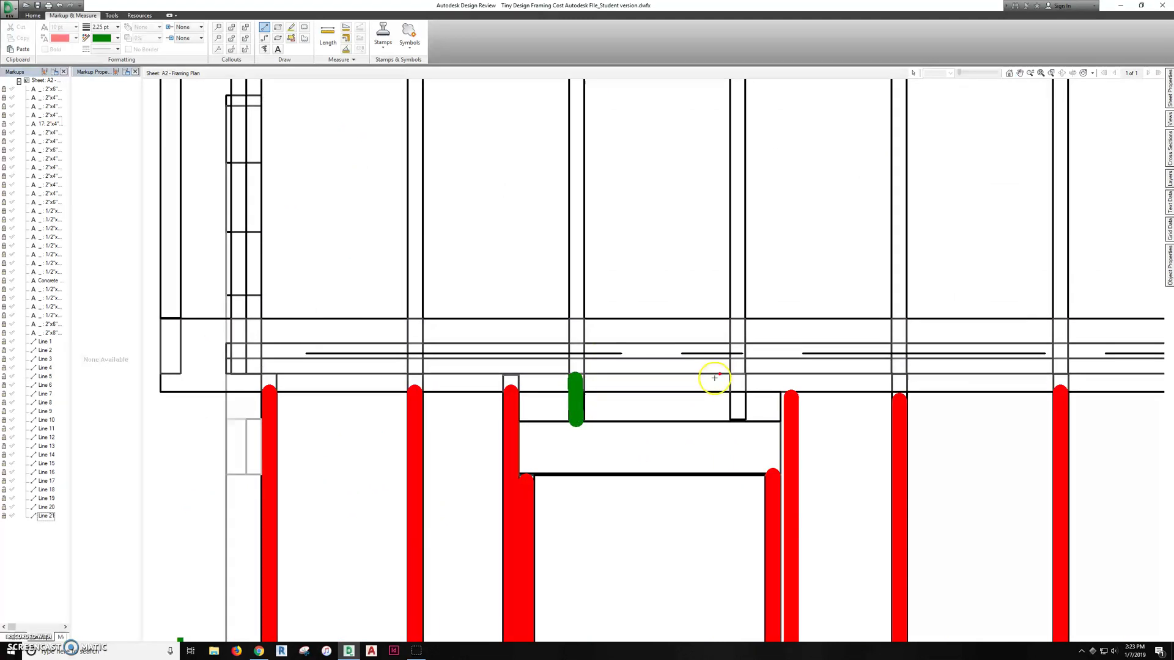
drag(738, 370, 738, 386)
click(736, 418)
scroll(781, 414, down, 3)
Trace the short stud above the second window's header with a green line.
scroll(538, 420, up, 4)
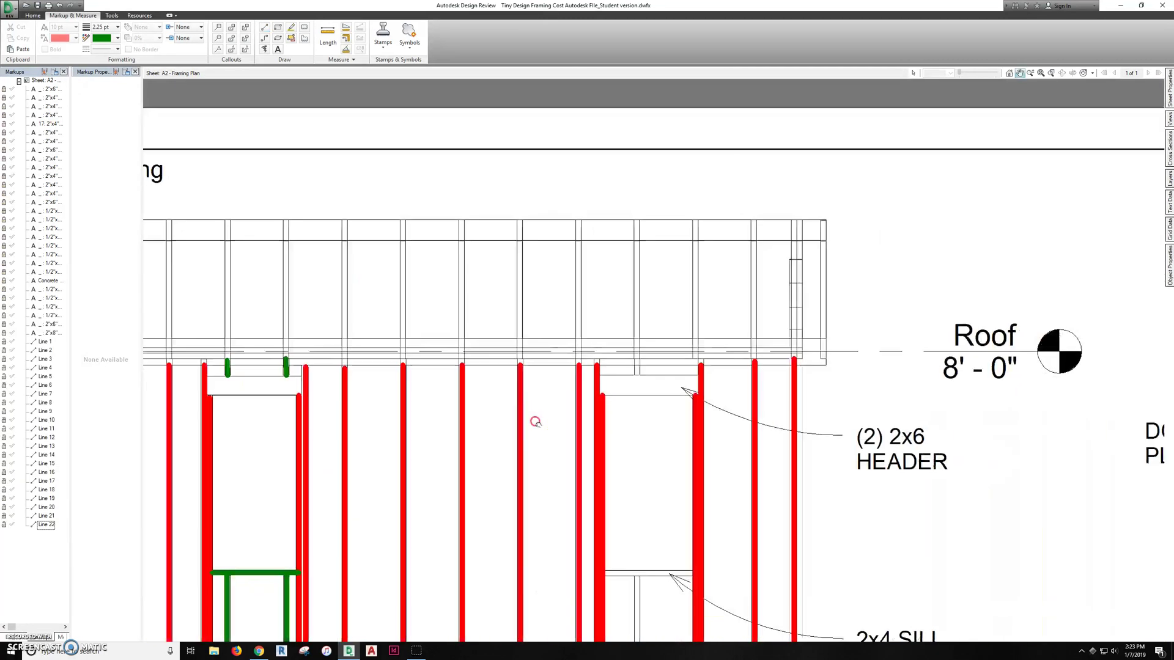
click(616, 339)
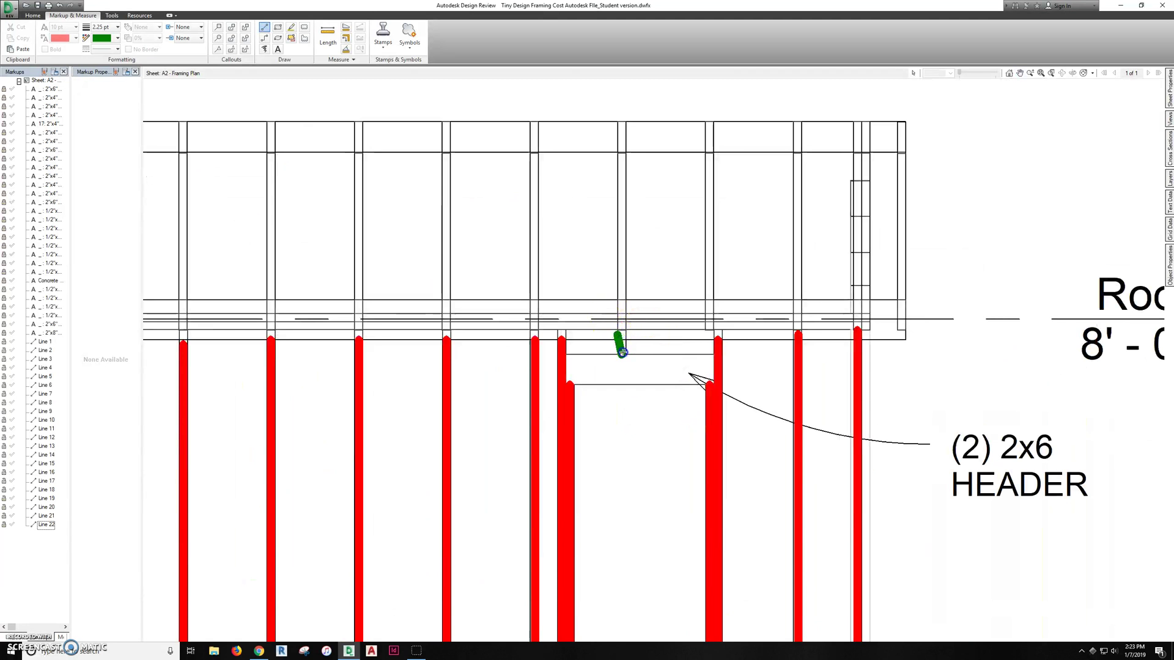
click(622, 352)
Trace the second window's sill and the partial stud below it with green lines.
scroll(677, 446, down, 3)
scroll(637, 446, up, 4)
click(574, 408)
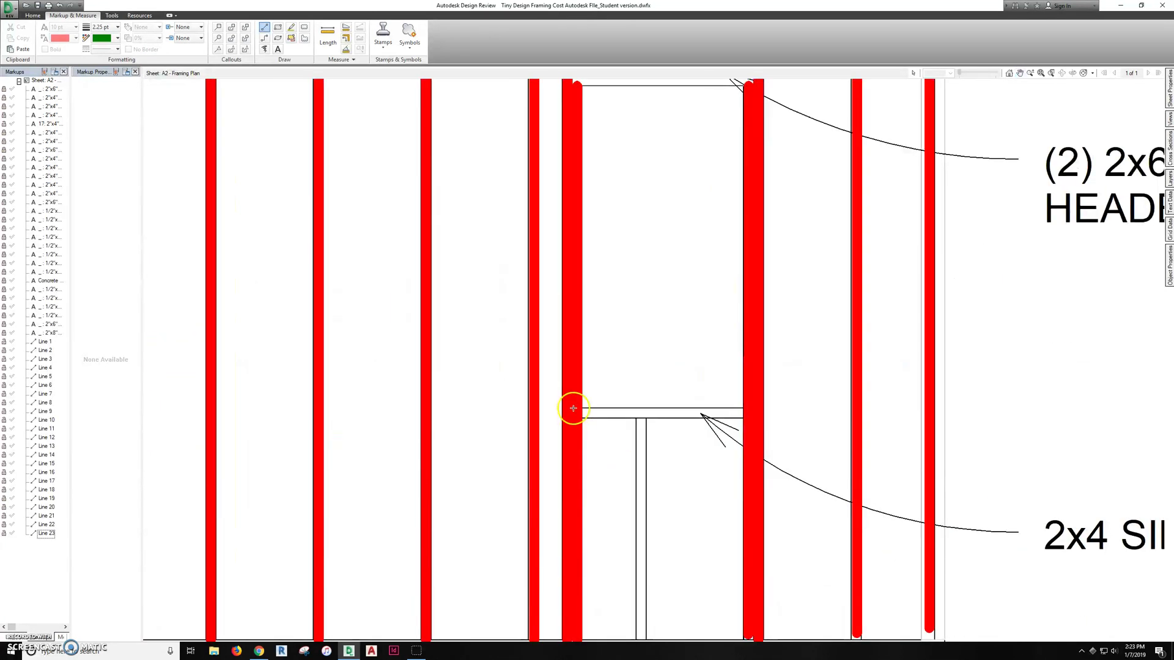
click(581, 412)
click(743, 414)
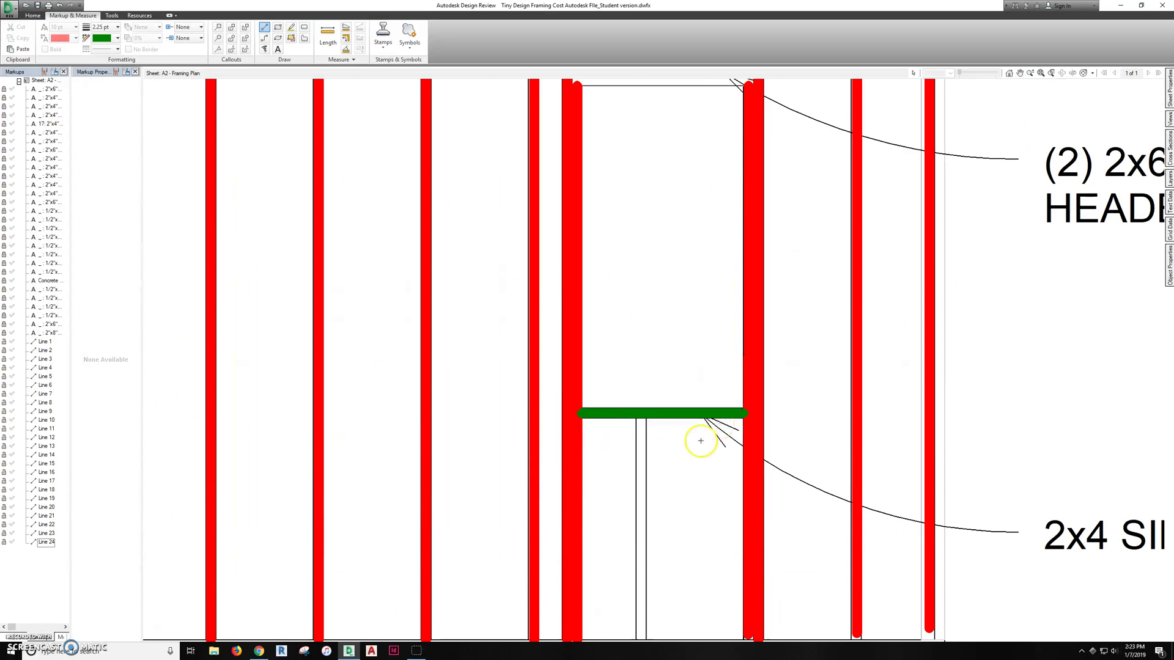
scroll(701, 441, down, 3)
scroll(687, 346, up, 3)
click(636, 317)
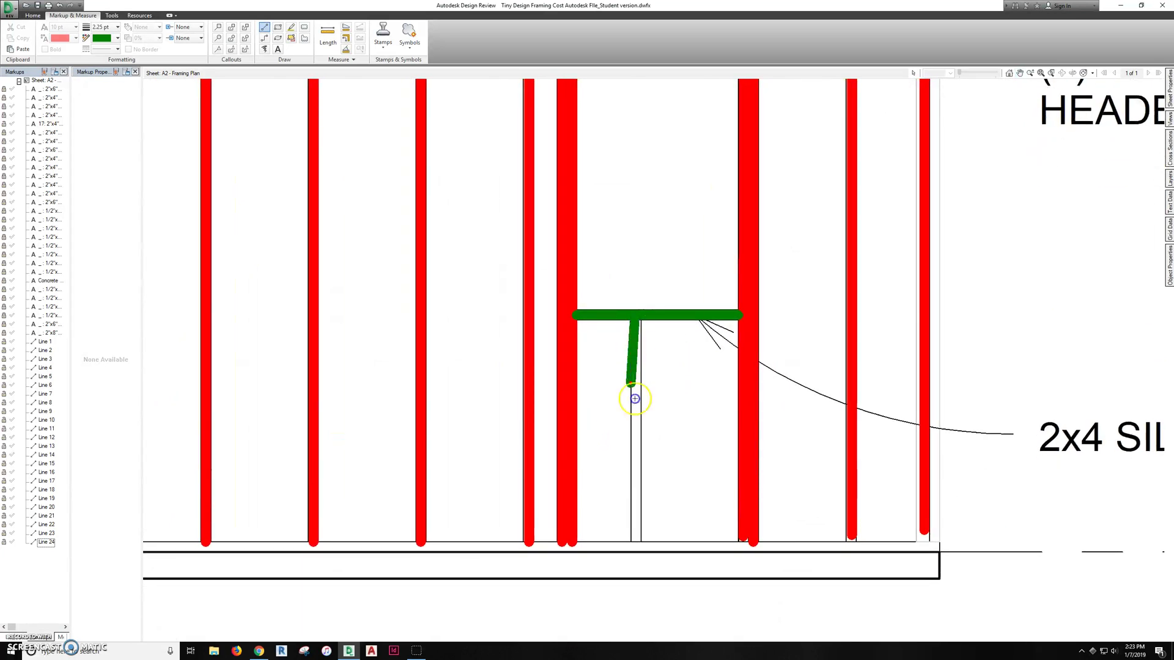
click(634, 532)
scroll(664, 416, down, 3)
scroll(739, 347, up, 1)
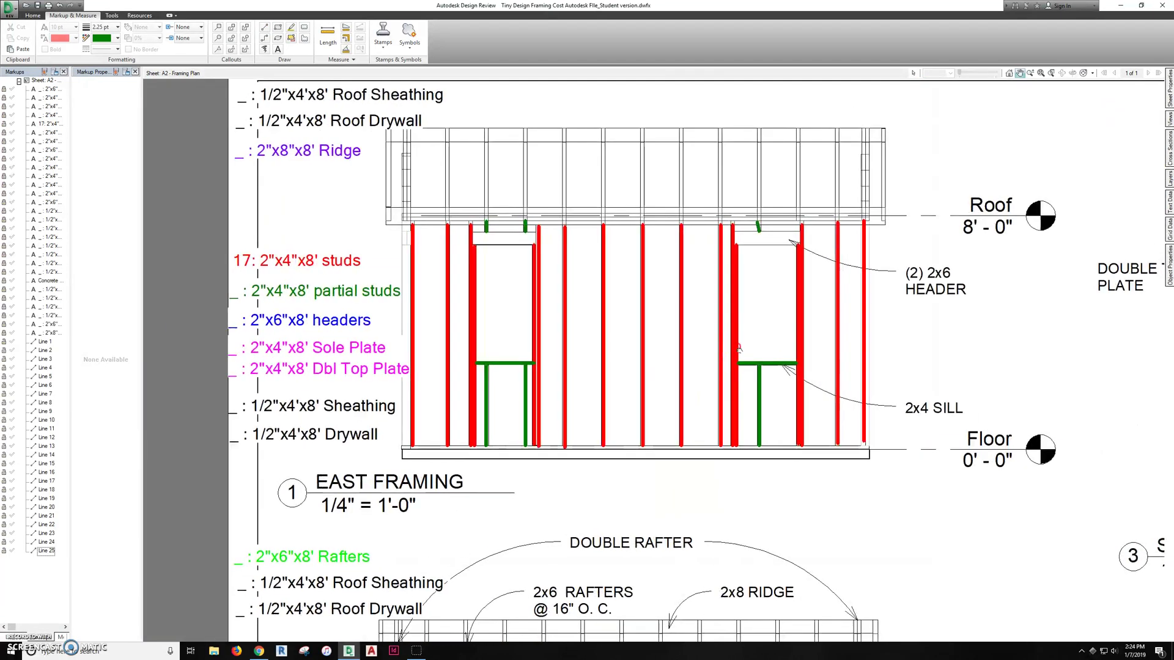
Examine the green-marked partial studs around the windows against the 2"x4"x8' partial studs label.
scroll(733, 342, down, 1)
scroll(673, 301, up, 1)
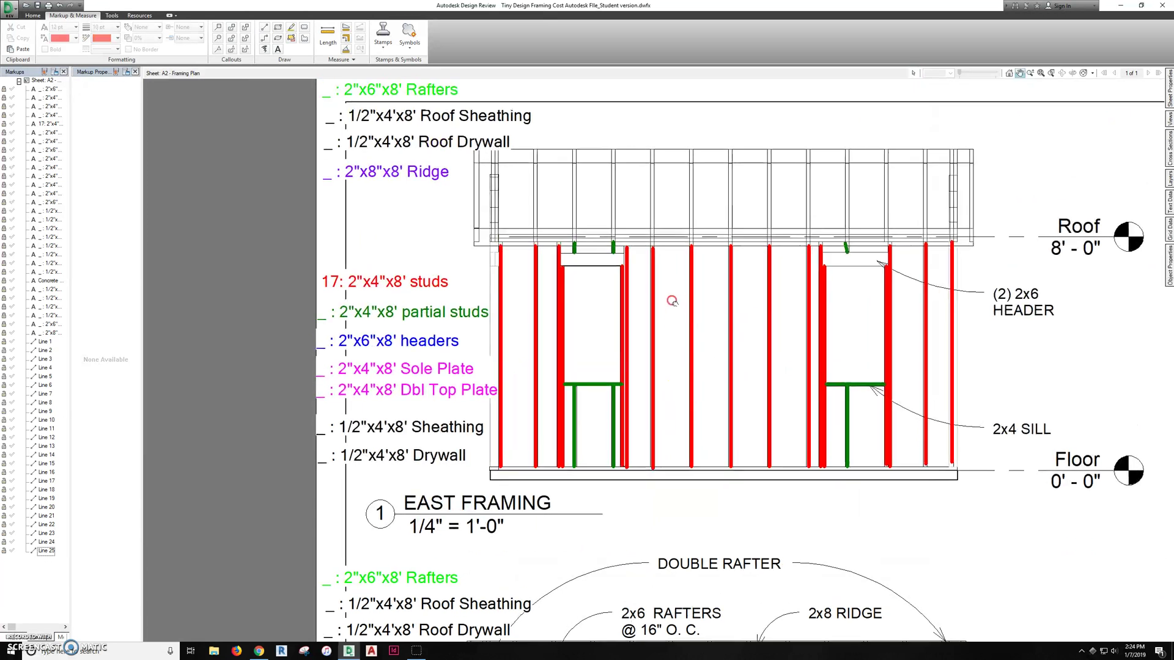
click(383, 312)
scroll(349, 312, up, 1)
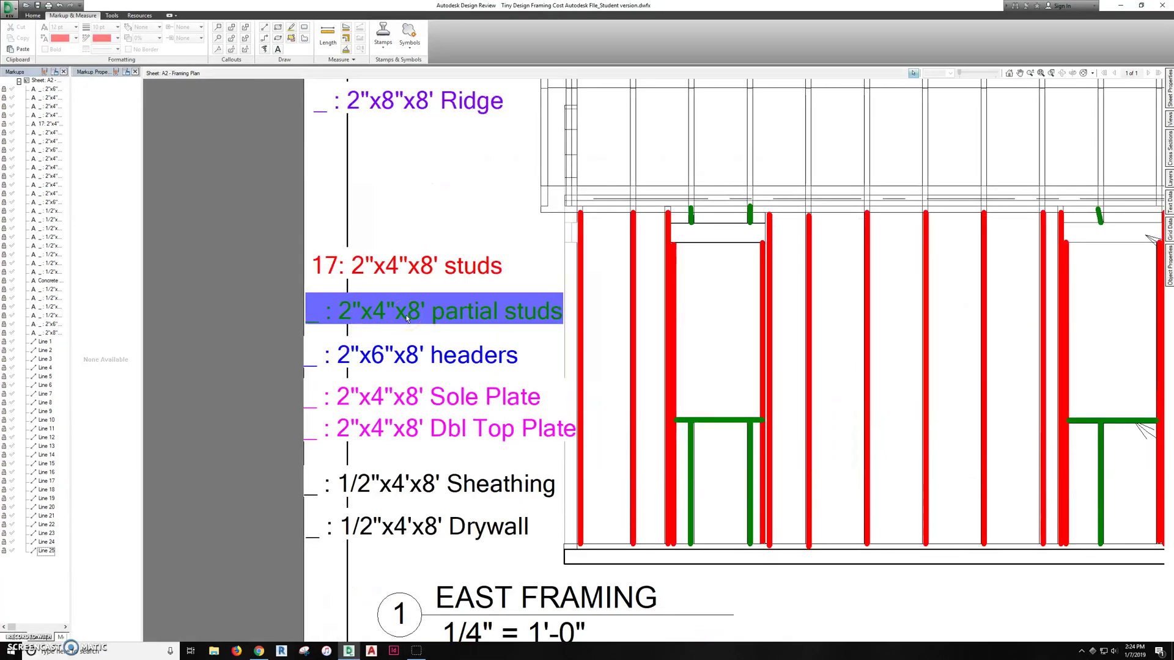
click(738, 376)
scroll(734, 477, up, 2)
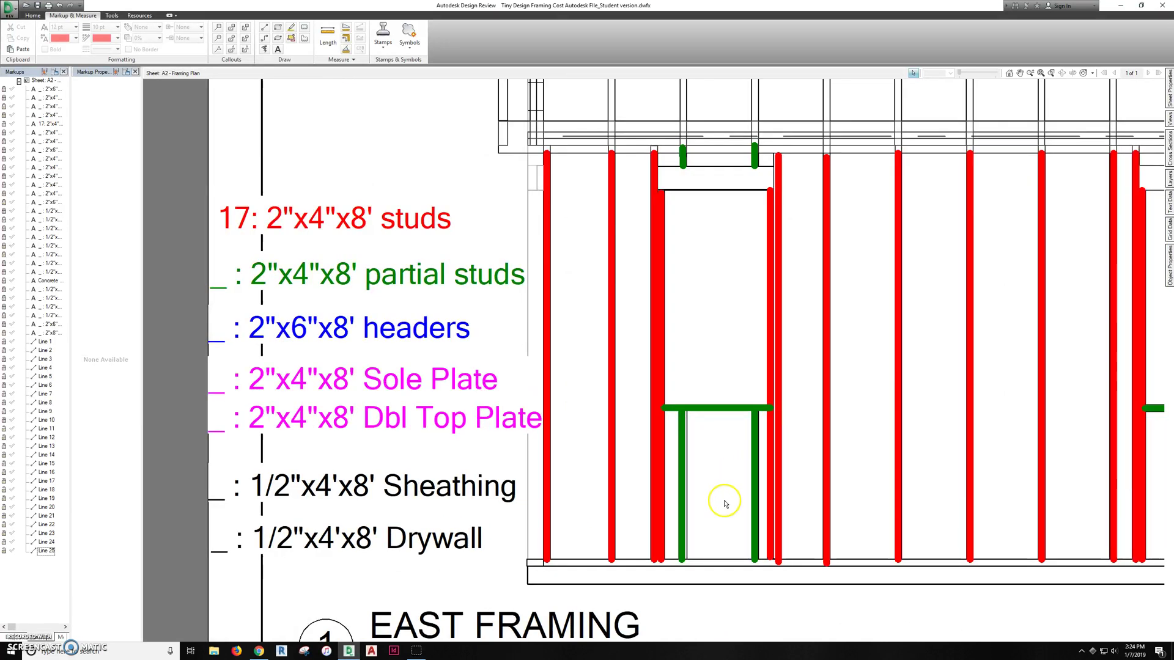
click(673, 440)
click(256, 132)
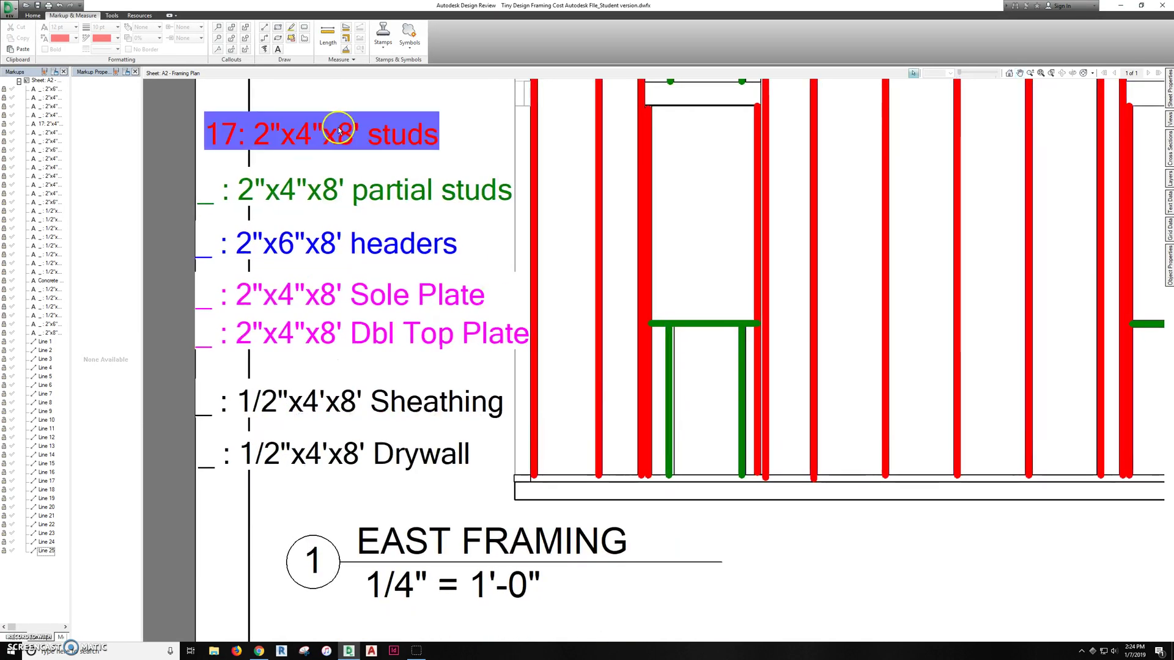
Measure the length of the first partial stud below the first window's sill.
click(328, 37)
click(669, 324)
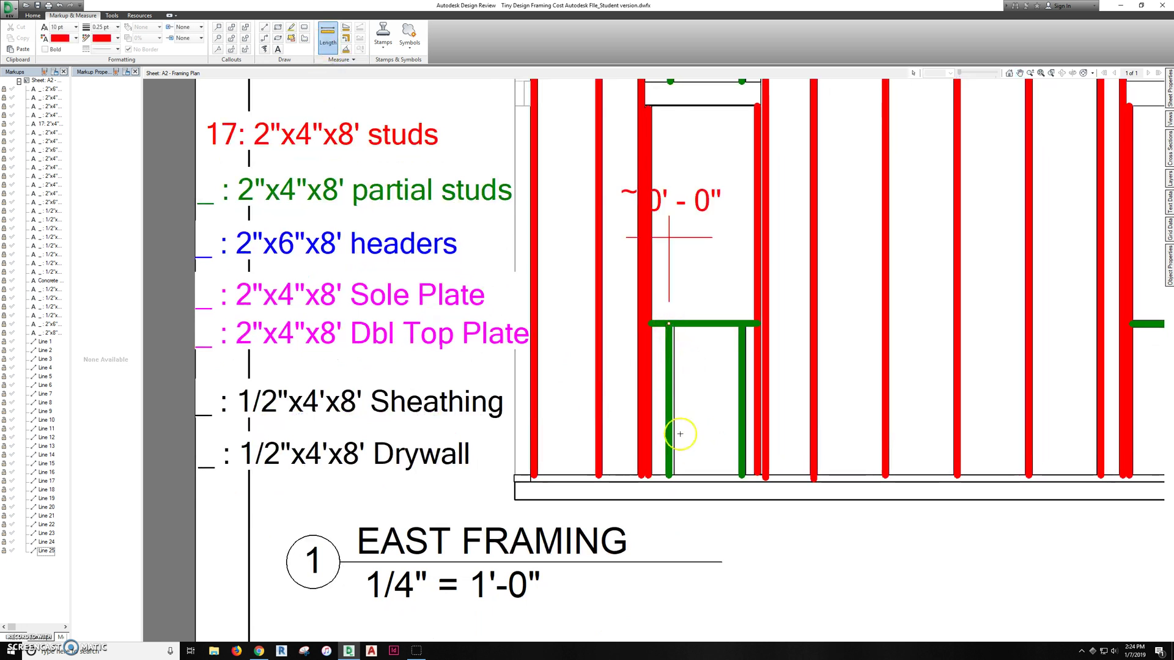
click(669, 476)
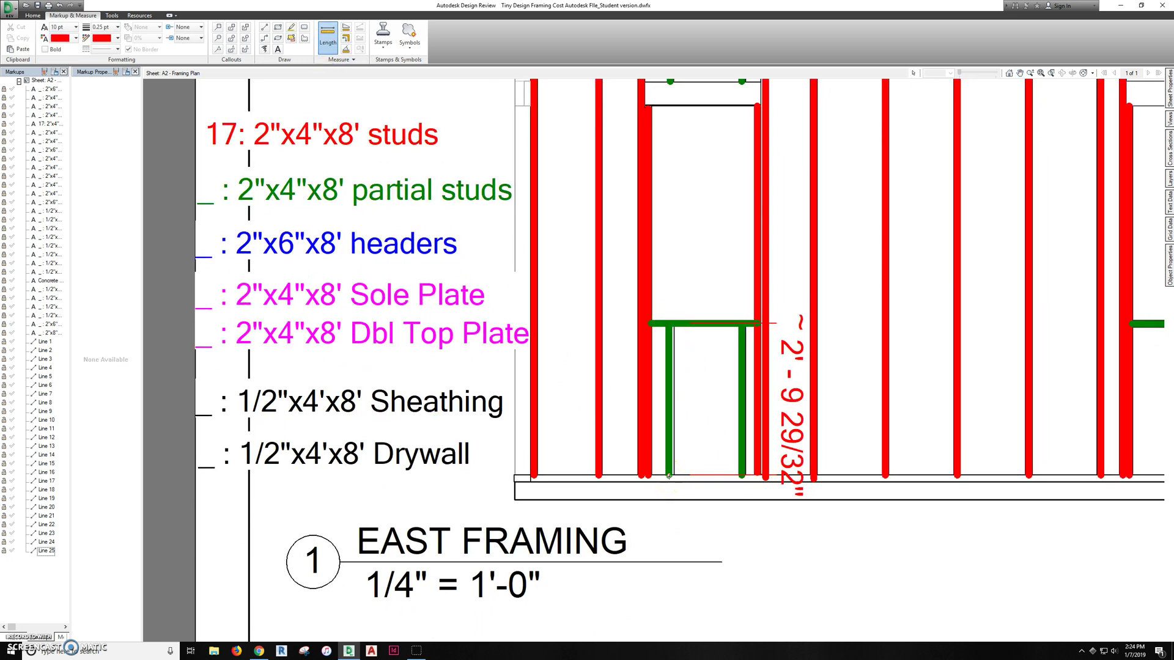
click(680, 393)
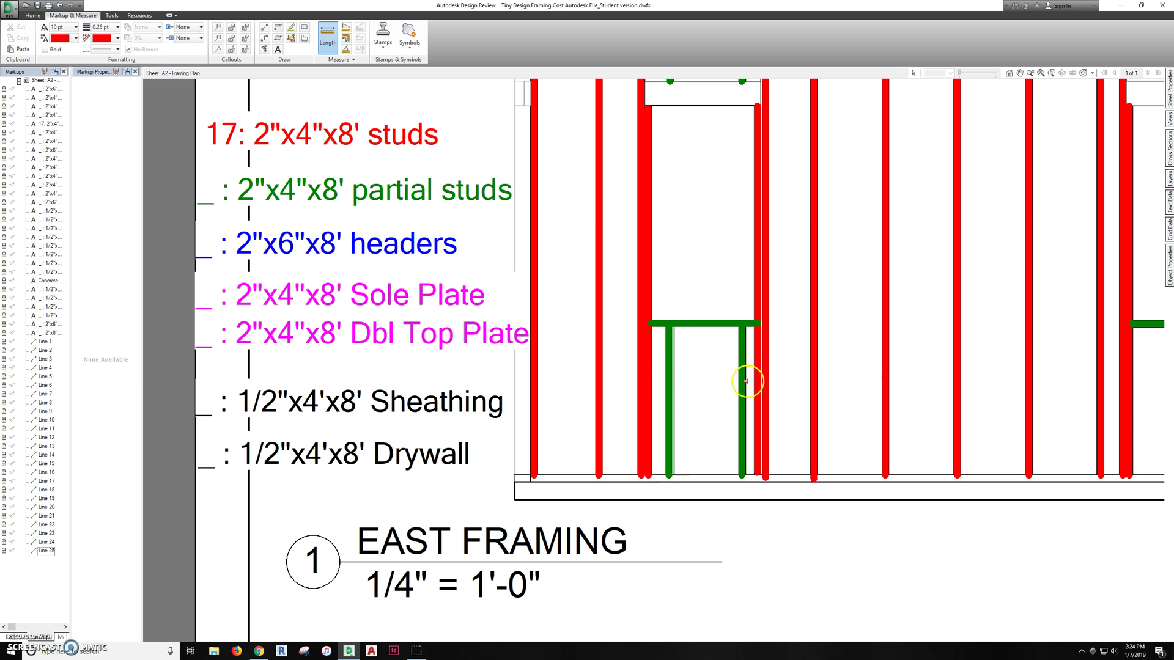
Add a length dimension to the first short stud above the first window's header.
mouse_move(745, 382)
middle_down()
mouse_move(697, 455)
mouse_move(612, 468)
middle_up()
click(538, 145)
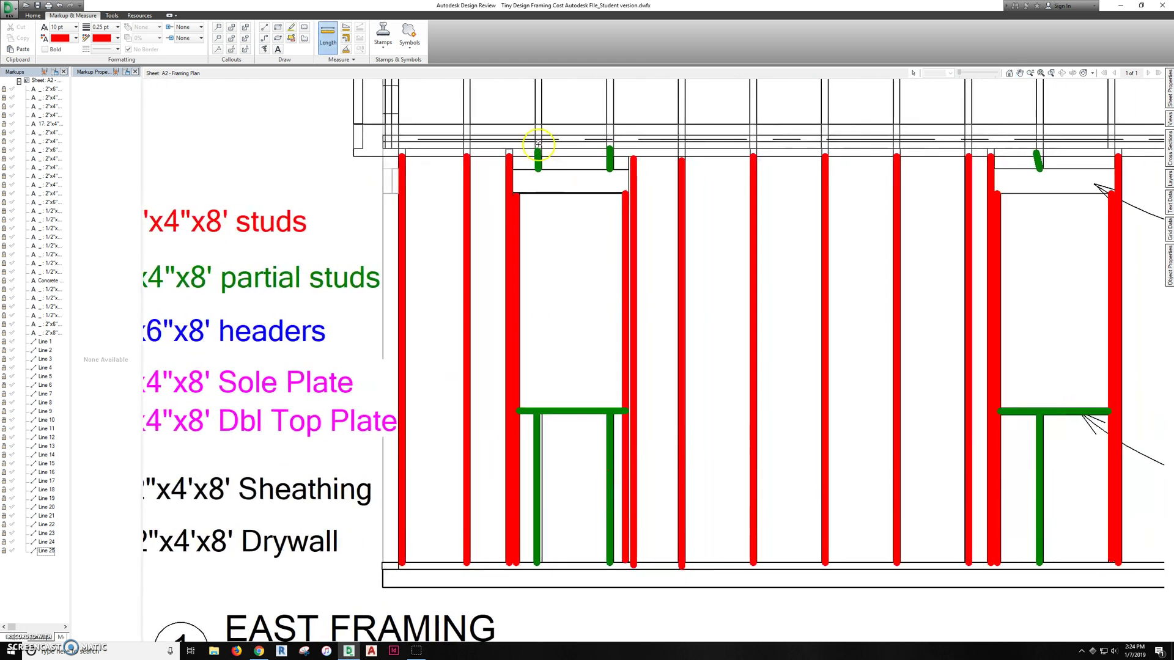
click(537, 166)
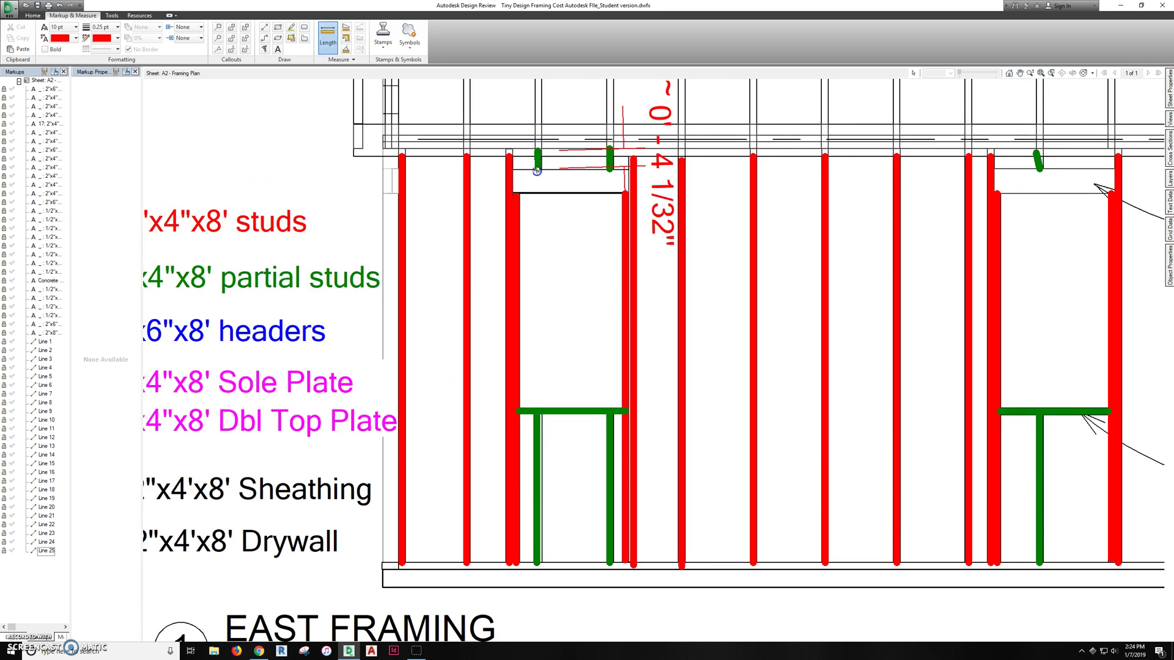
click(537, 172)
middle_drag(606, 319, 613, 317)
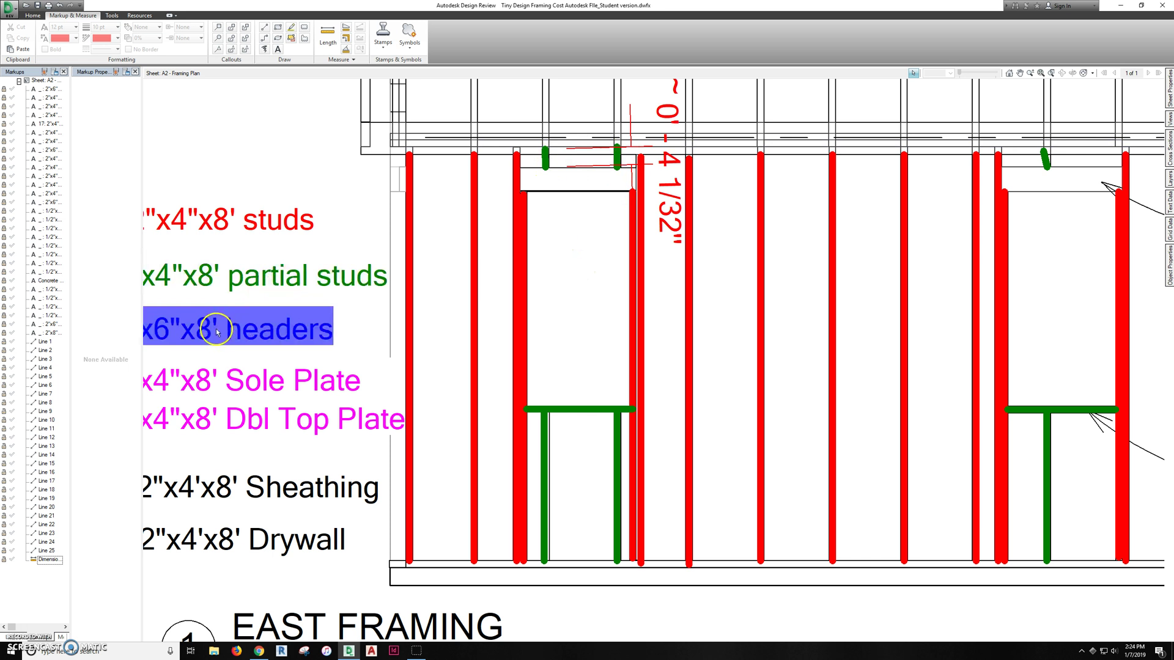
Add length dimensions along the green sills of the East Framing's first and second windows.
mouse_move(579, 333)
middle_down()
mouse_move(512, 330)
mouse_move(490, 354)
middle_up()
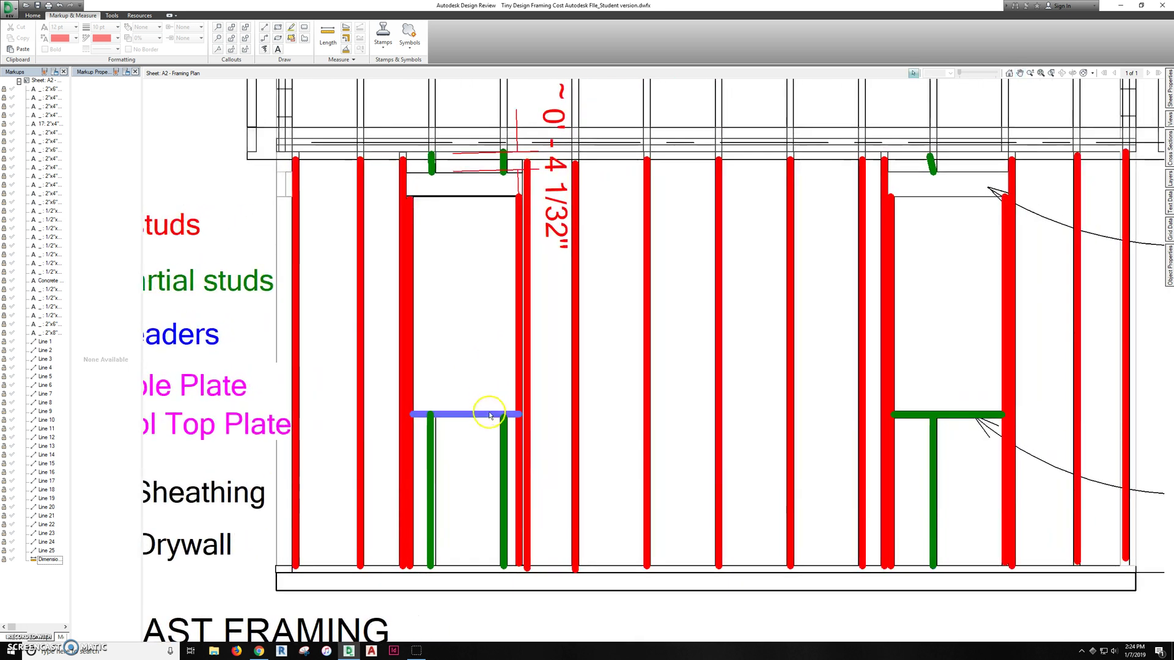
click(328, 35)
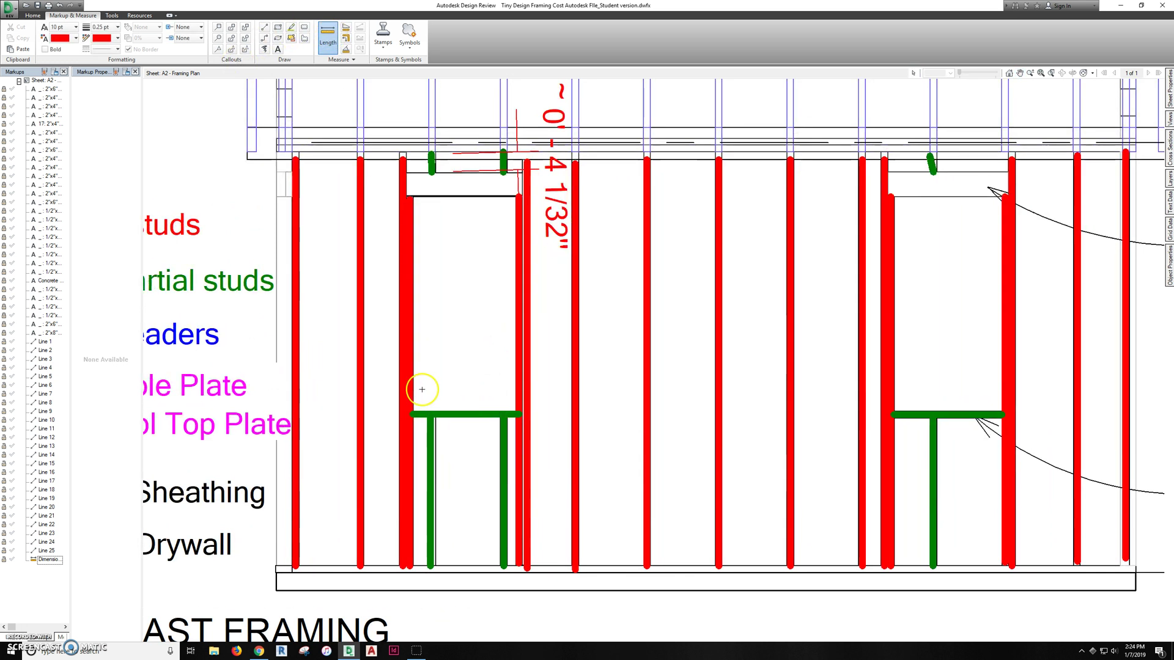
click(412, 414)
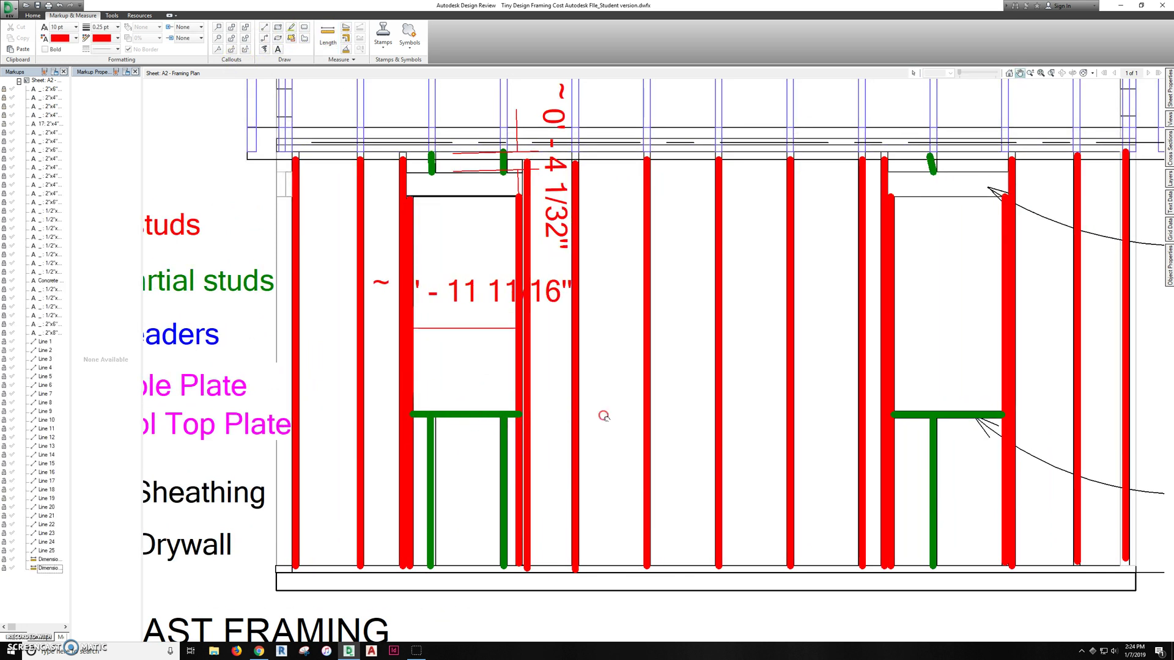
middle_drag(603, 411, 462, 417)
click(736, 417)
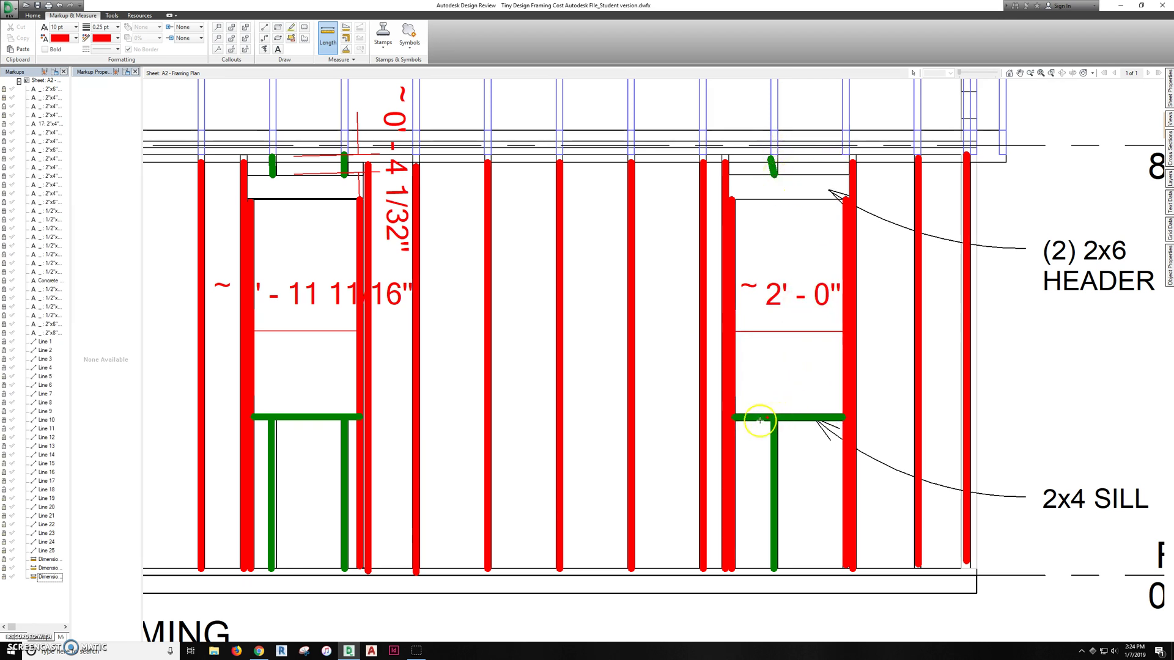
Set the quantity in the East Framing's 2"x4"x8' partial studs label to 2.
scroll(760, 421, down, 5)
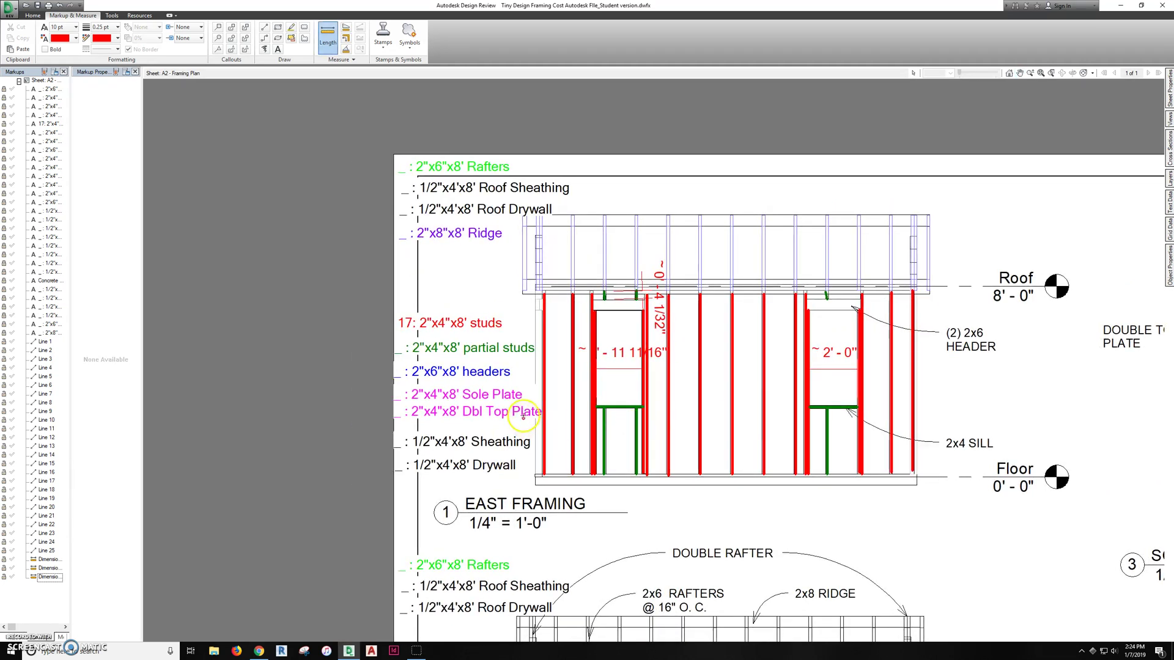
scroll(514, 393, up, 2)
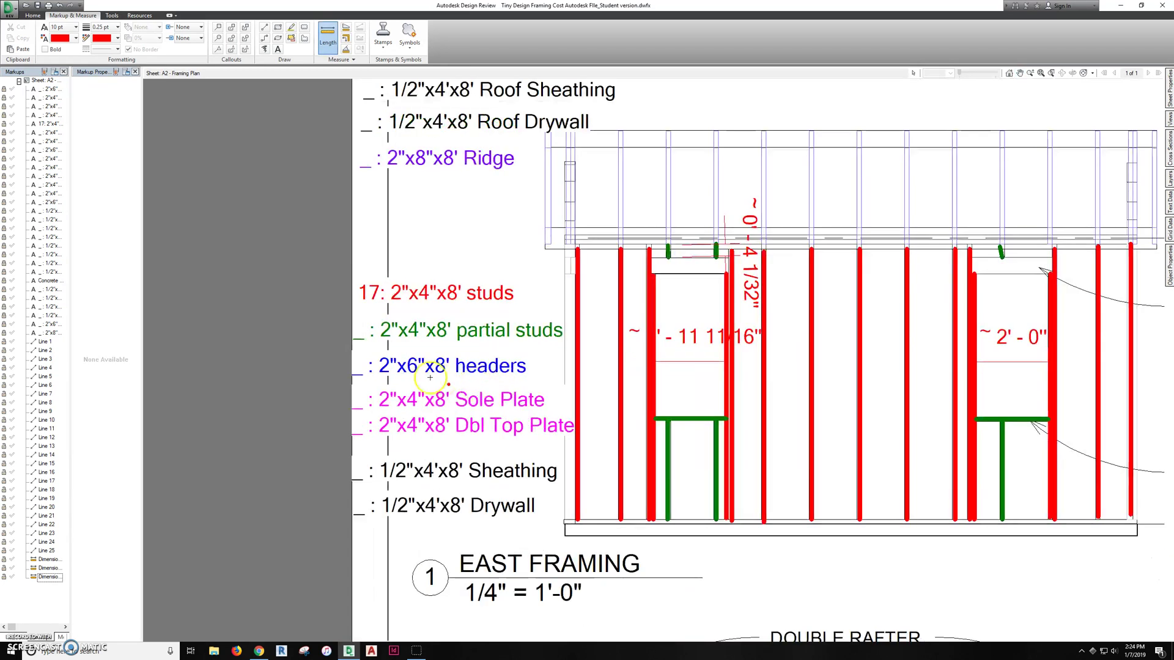
key(Escape)
click(370, 367)
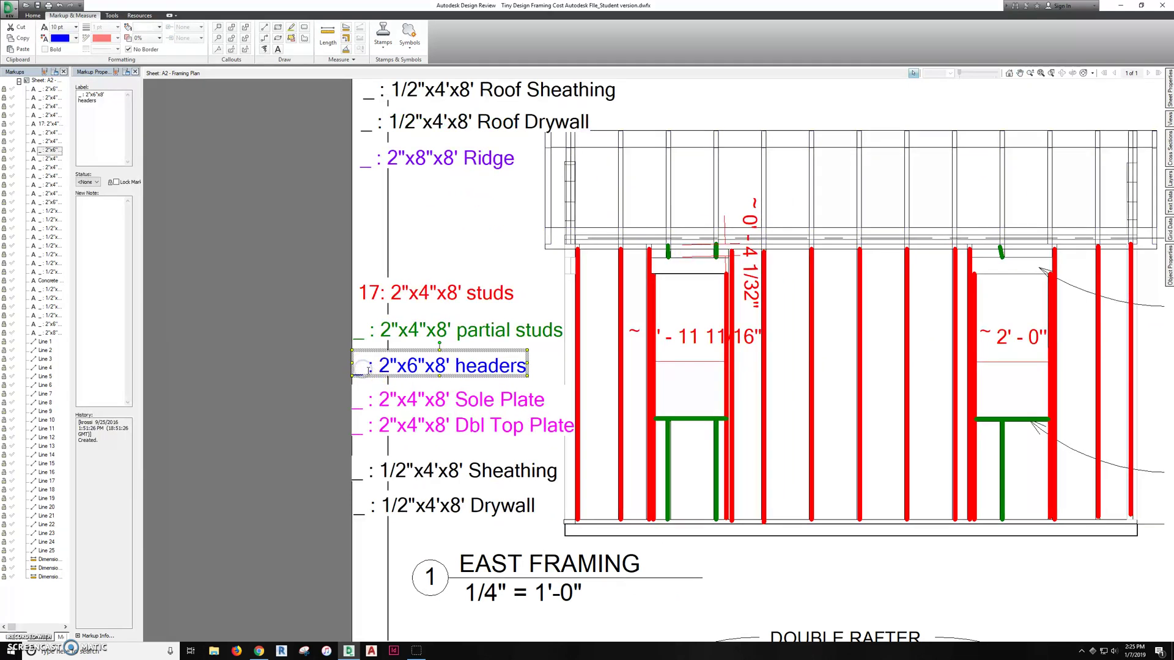
double_click(371, 369)
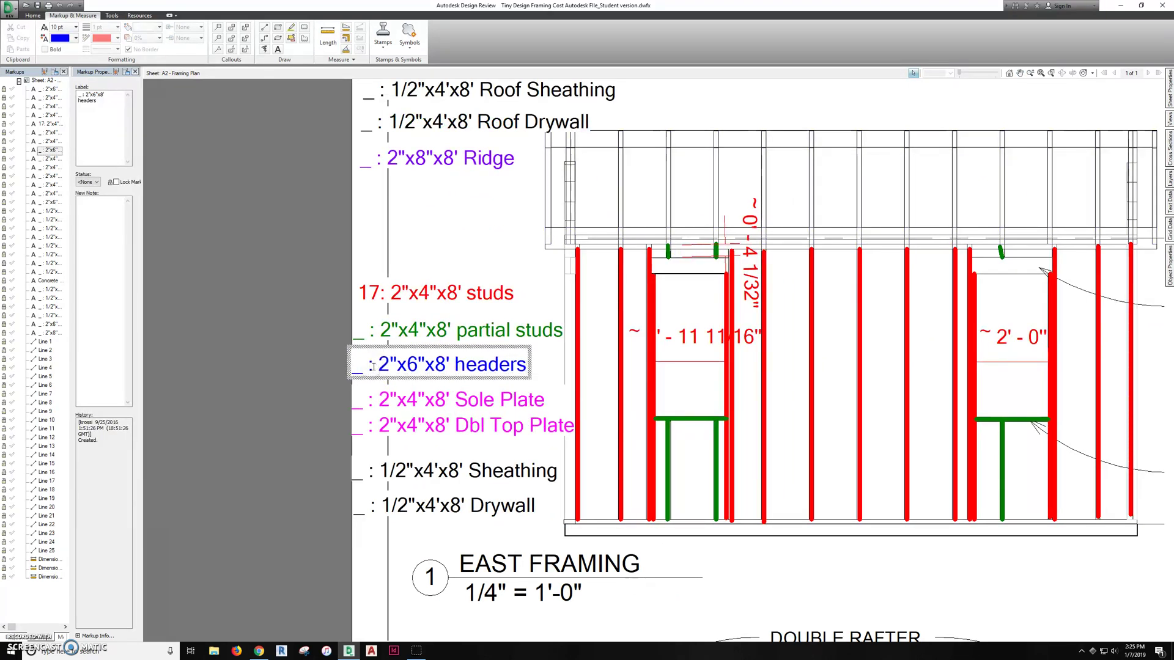
click(370, 332)
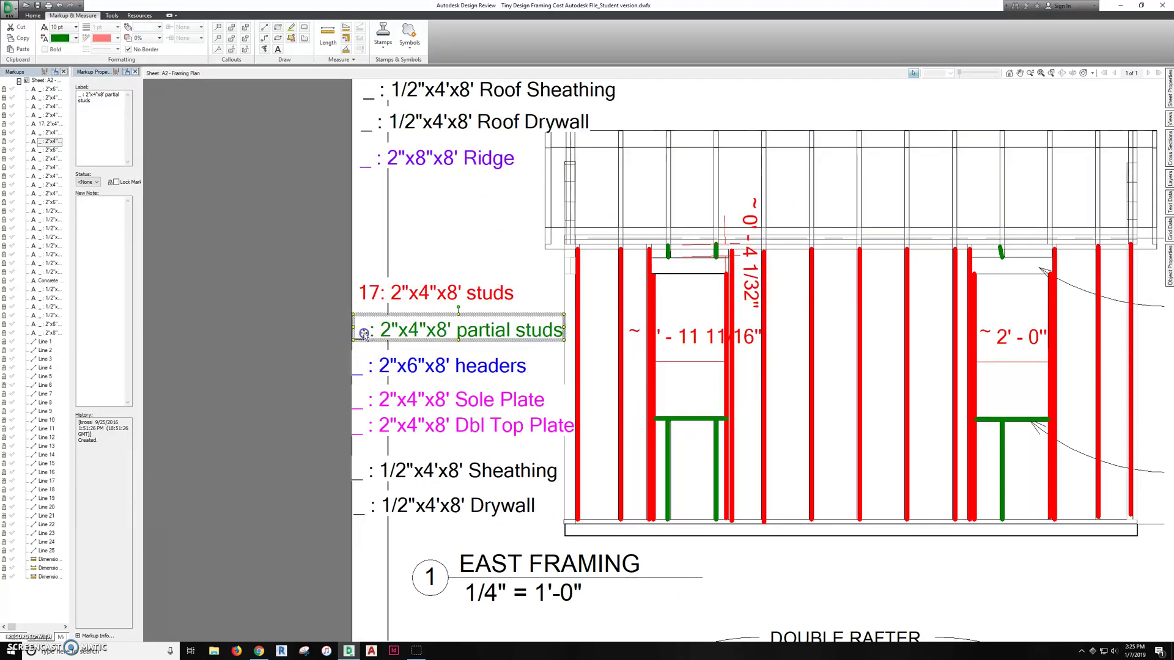
double_click(367, 333)
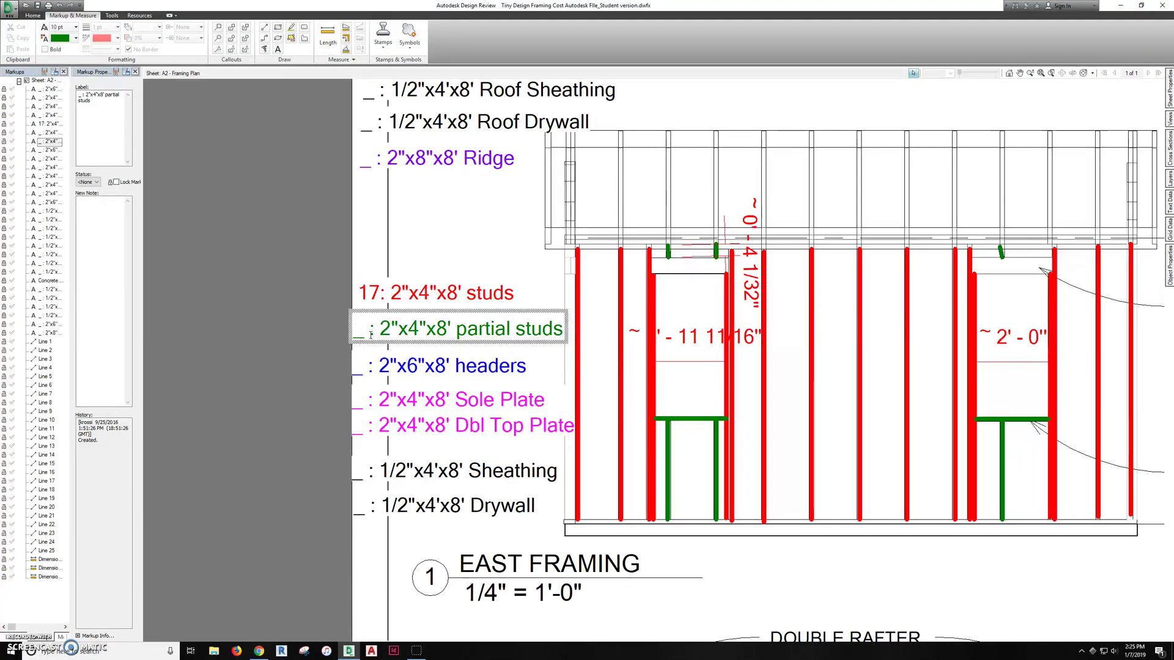
key(BackSpace)
key(BackSpace)
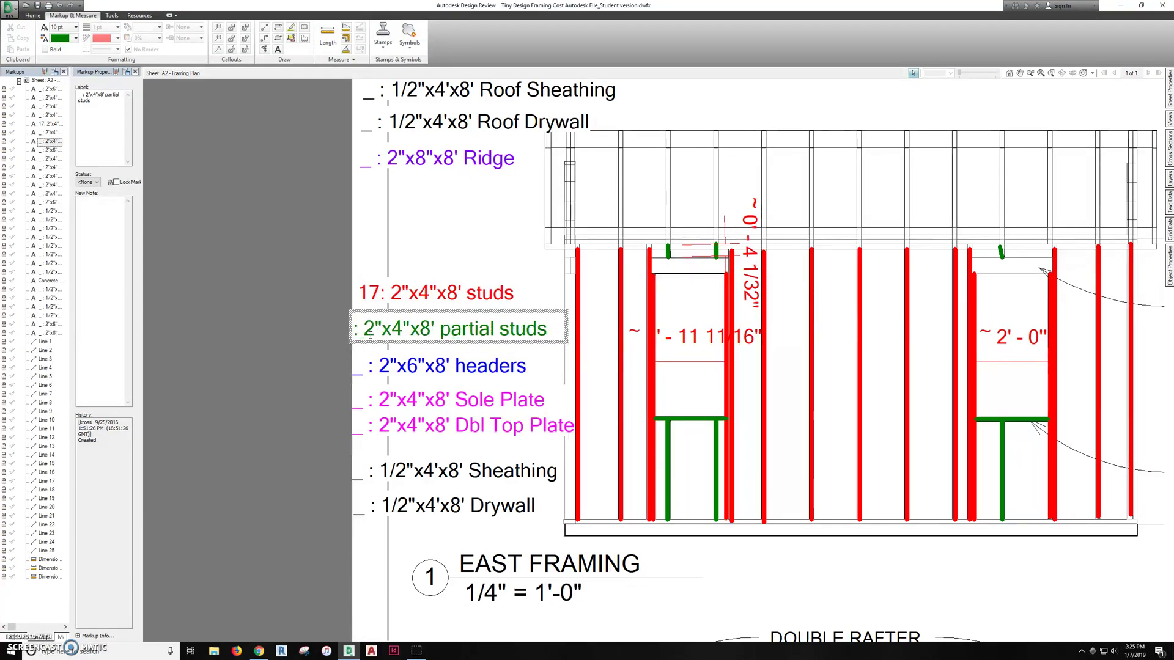
text(2)
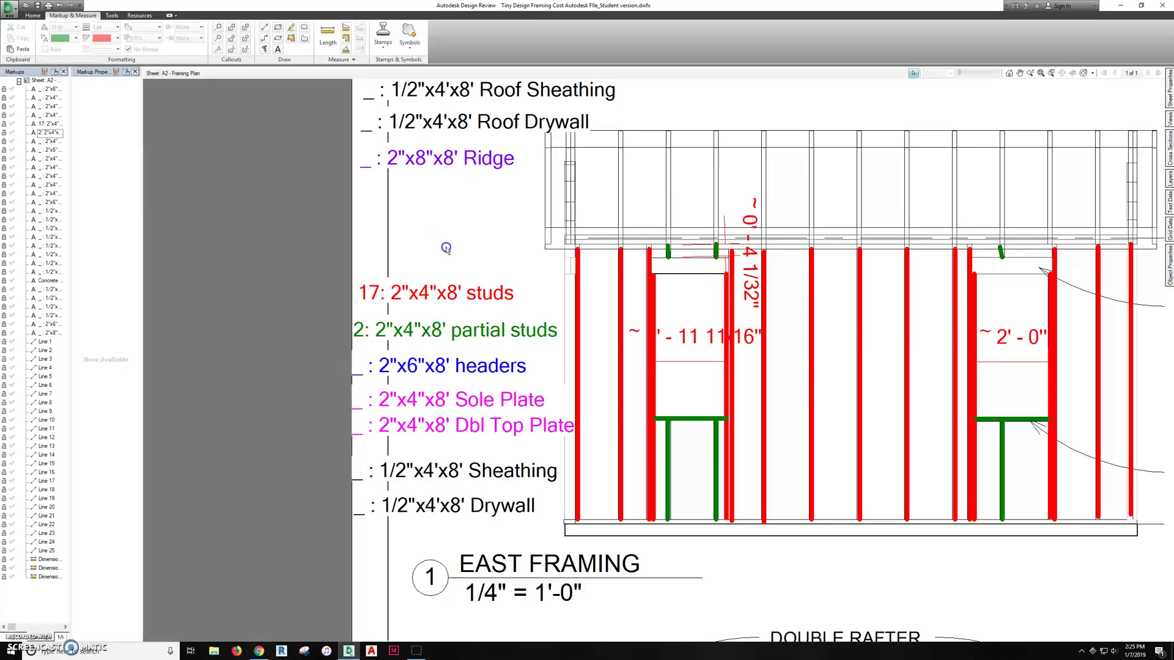
Draw a long, thin yellow-filled rectangle below the East Framing elevation to represent one board.
double_click(439, 330)
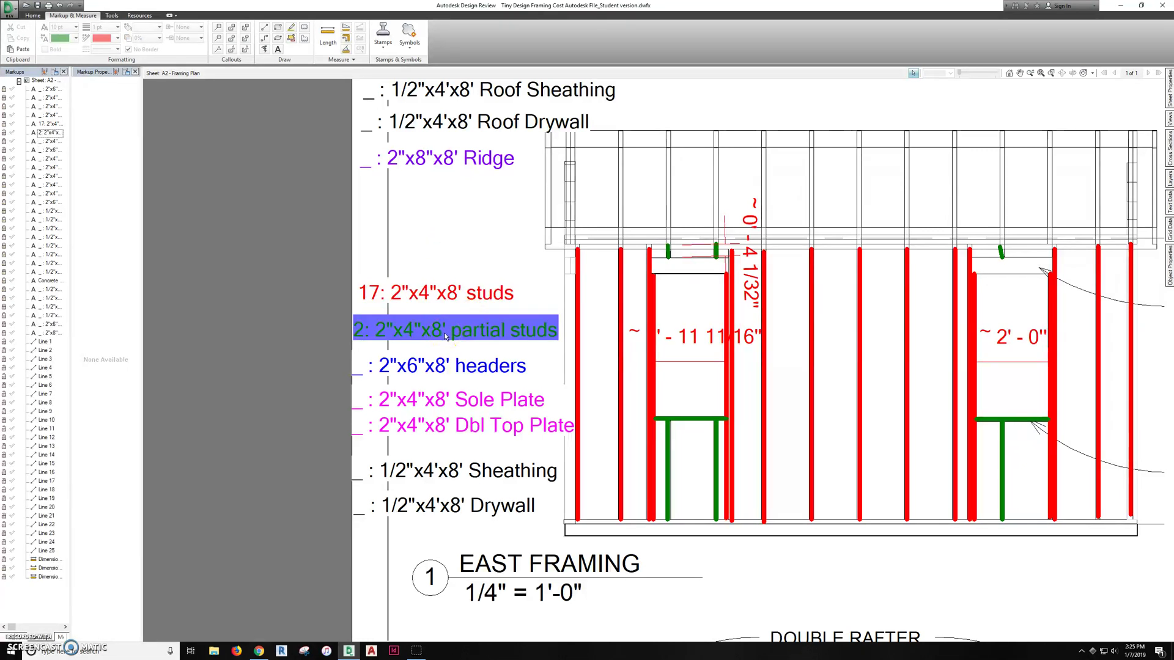
click(658, 490)
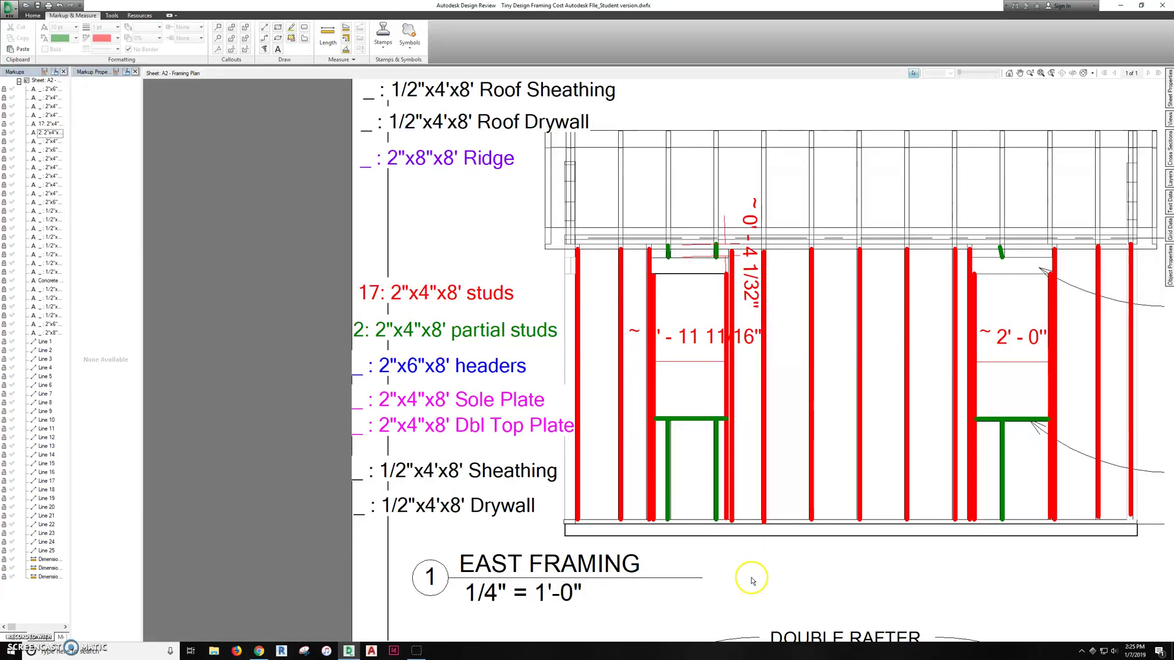
mouse_move(752, 580)
middle_down()
mouse_move(687, 550)
mouse_move(638, 494)
middle_up()
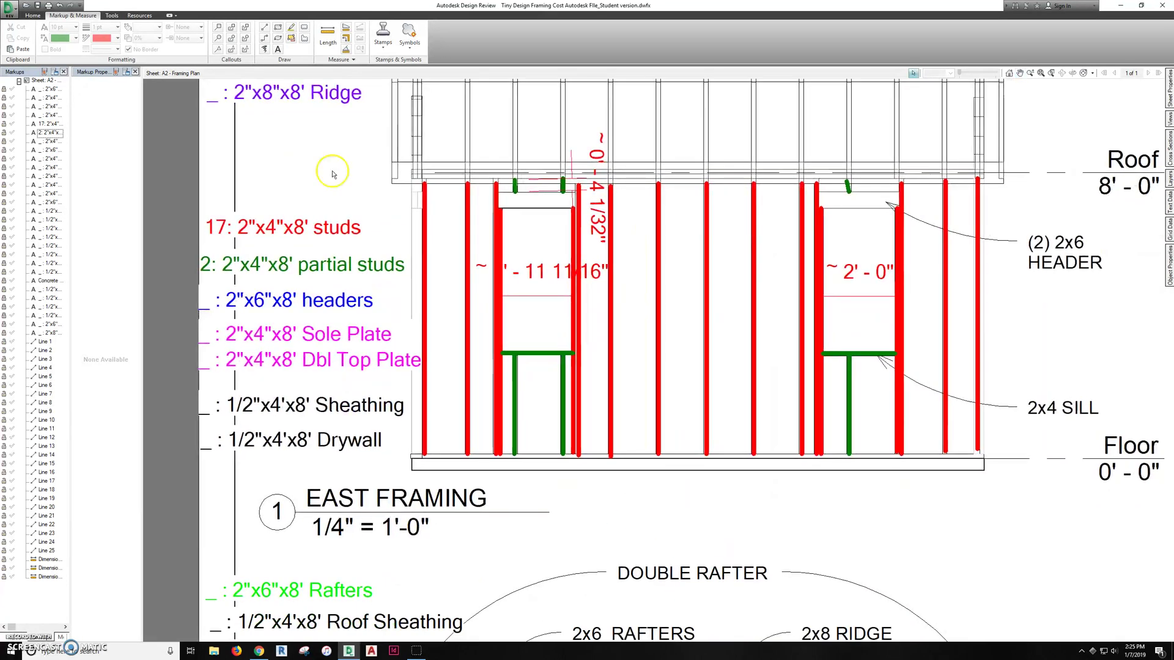
click(279, 28)
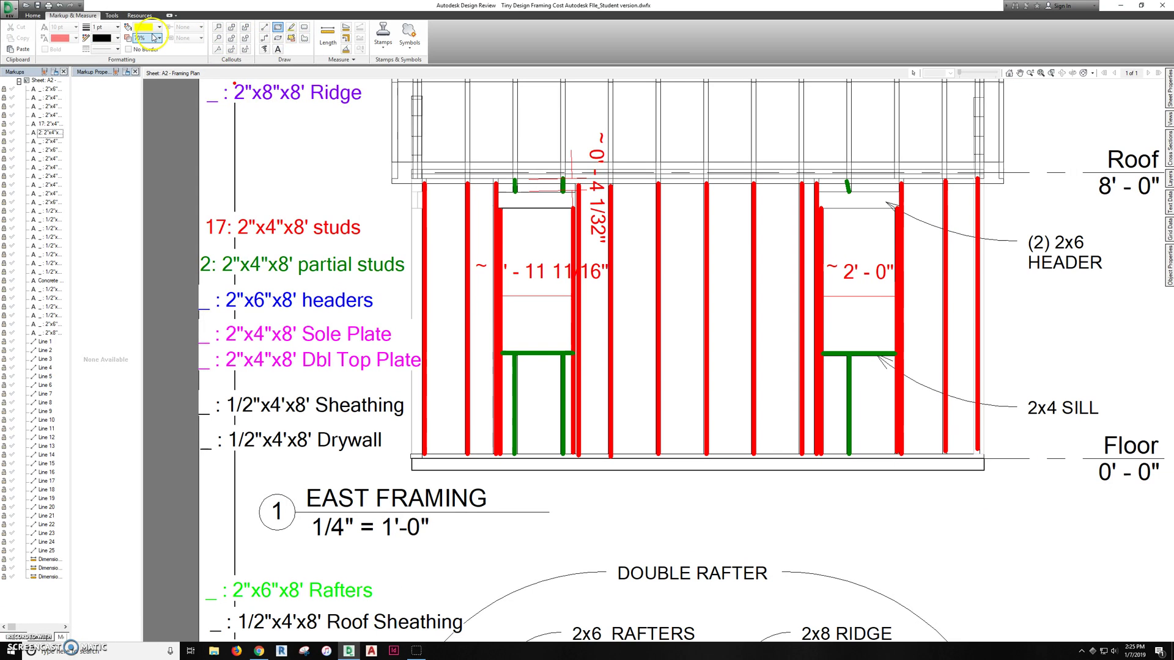
drag(585, 491, 886, 502)
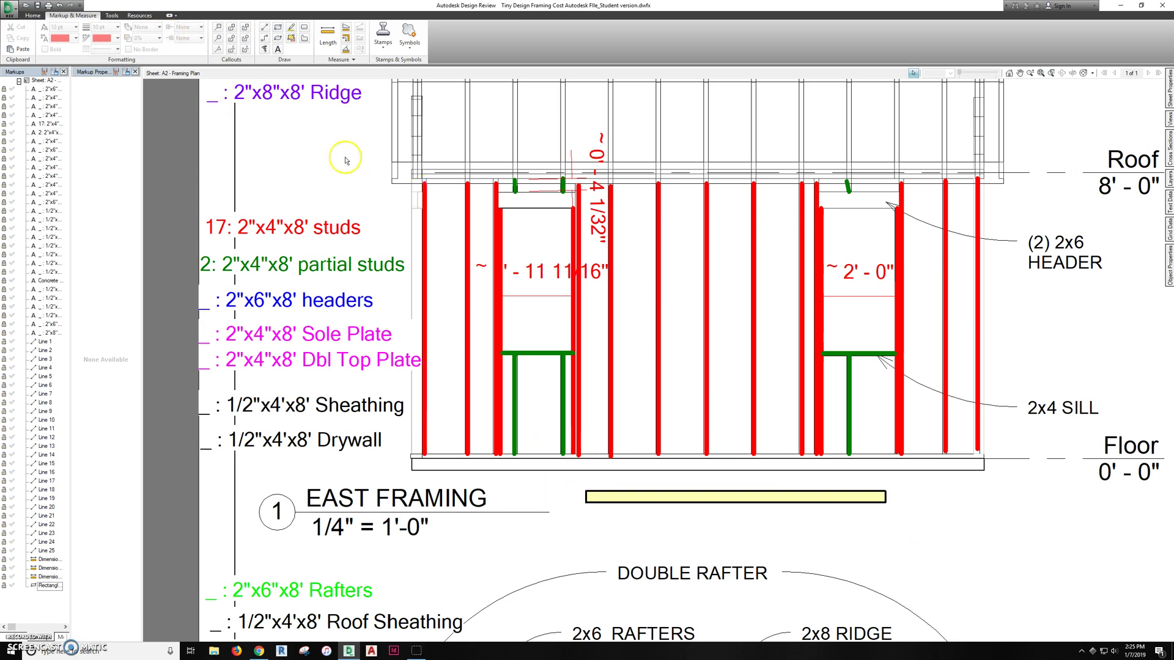
Draw three short green vertical cut lines across the yellow board rectangle below the East Framing elevation.
click(265, 29)
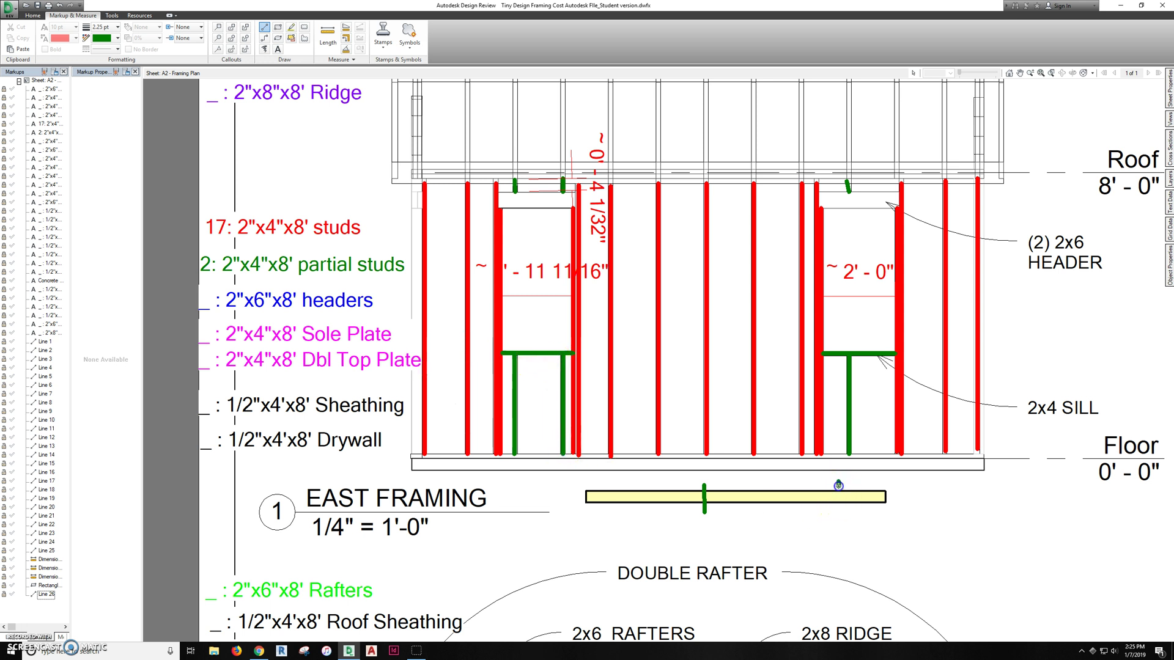
click(839, 516)
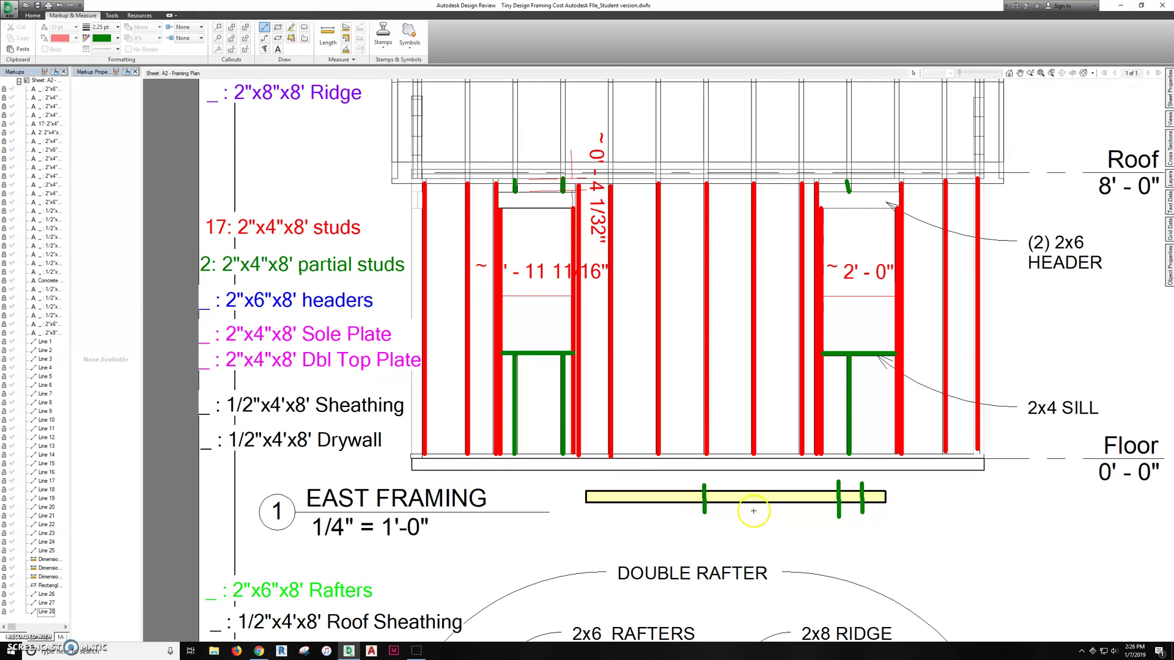
middle_drag(754, 511, 805, 508)
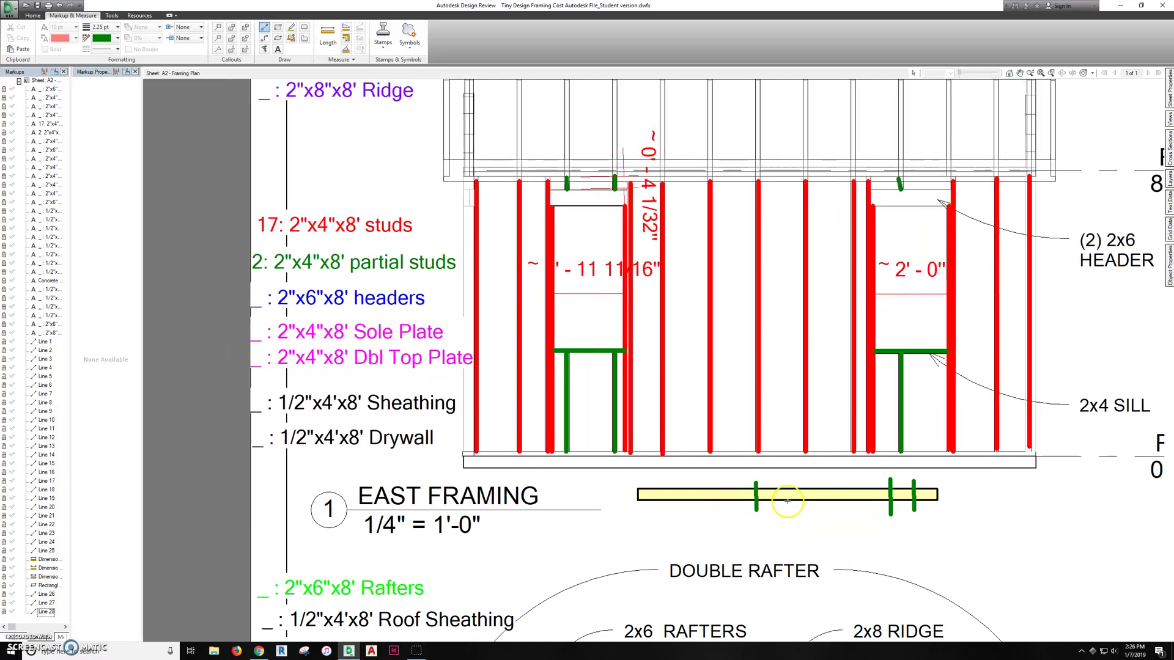
key(Escape)
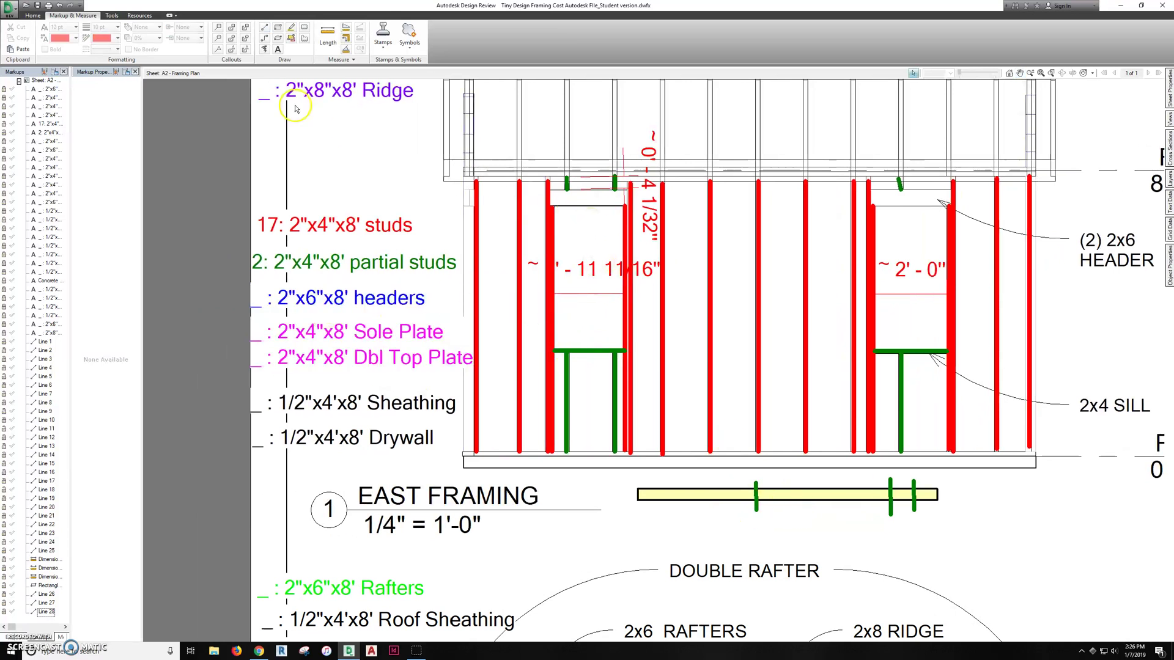
Set the line color to blue and draw two horizontal header lines above the East Framing's first window.
click(264, 27)
click(111, 39)
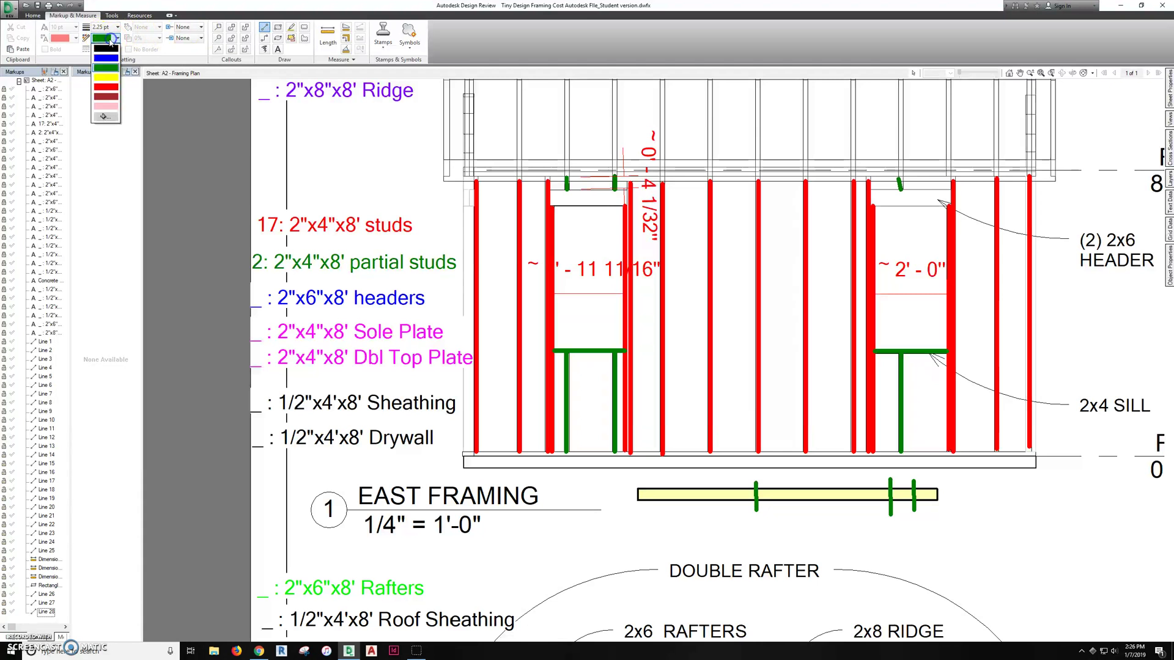
click(112, 60)
scroll(549, 184, up, 3)
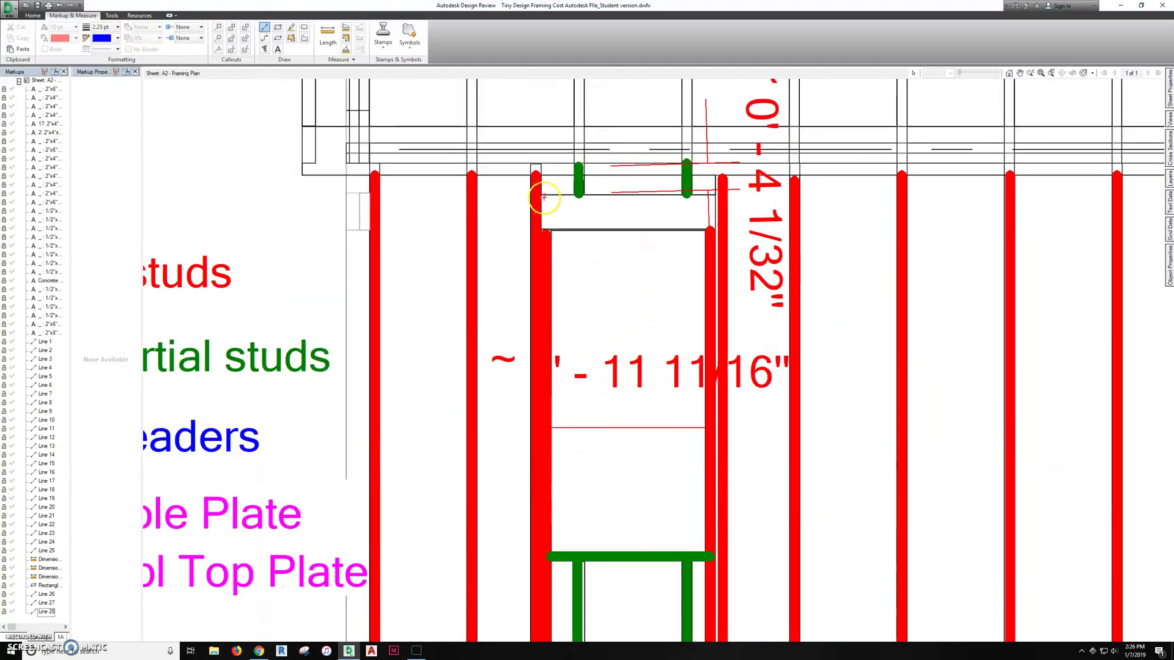
drag(538, 196, 719, 195)
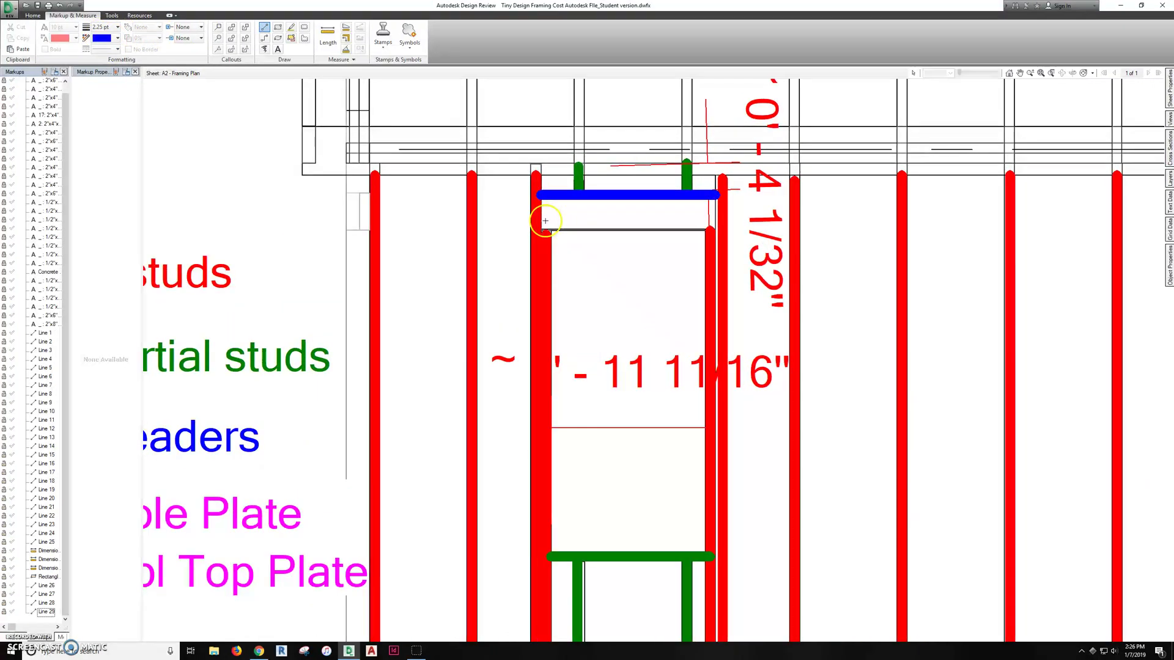
drag(538, 222, 719, 227)
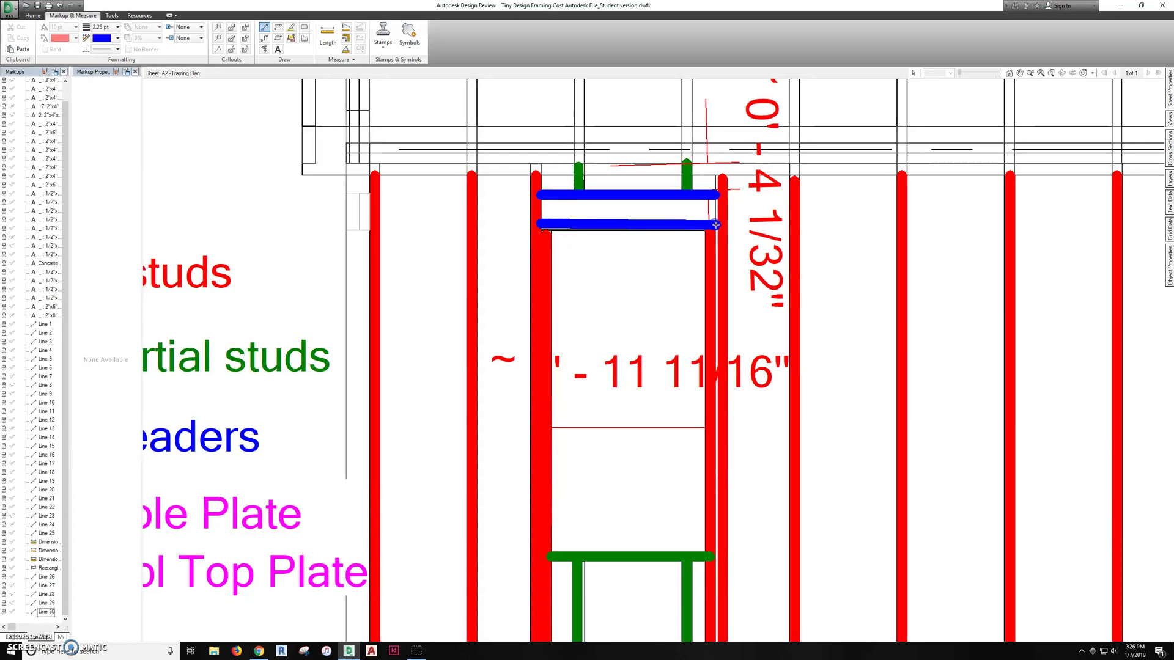
Draw two blue horizontal header lines above the East Framing's second window.
scroll(719, 238, down, 2)
middle_drag(960, 269, 680, 266)
drag(798, 208, 923, 205)
drag(802, 228, 919, 225)
Add a length dimension along the blue header of the East Framing's first window.
click(318, 36)
click(327, 226)
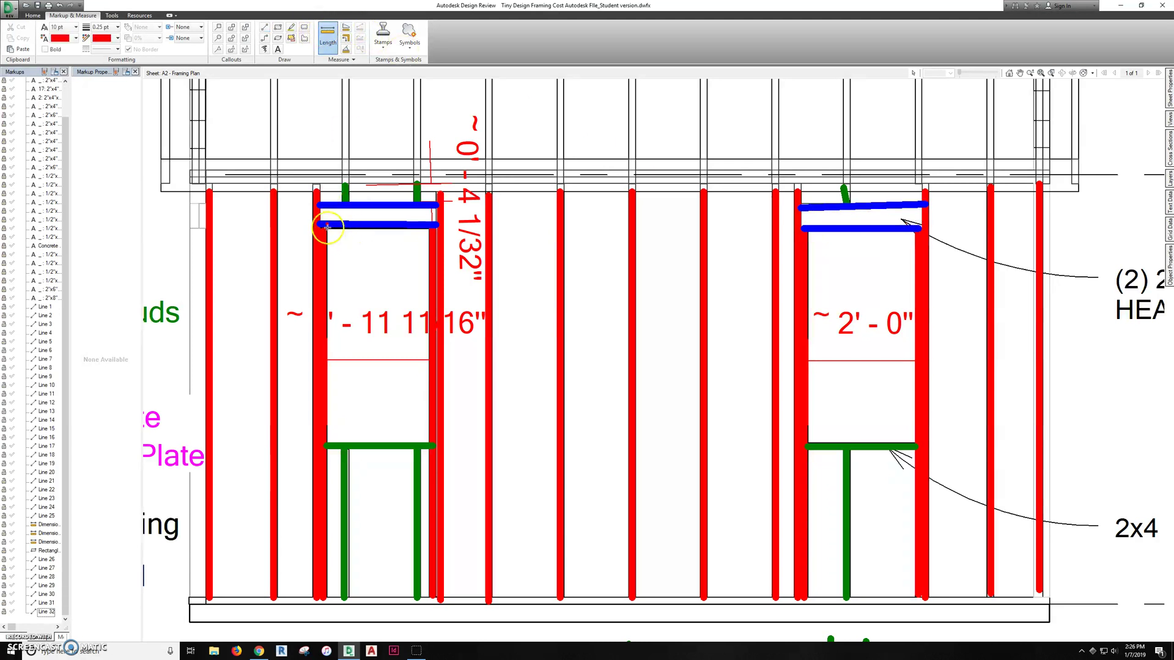
click(439, 224)
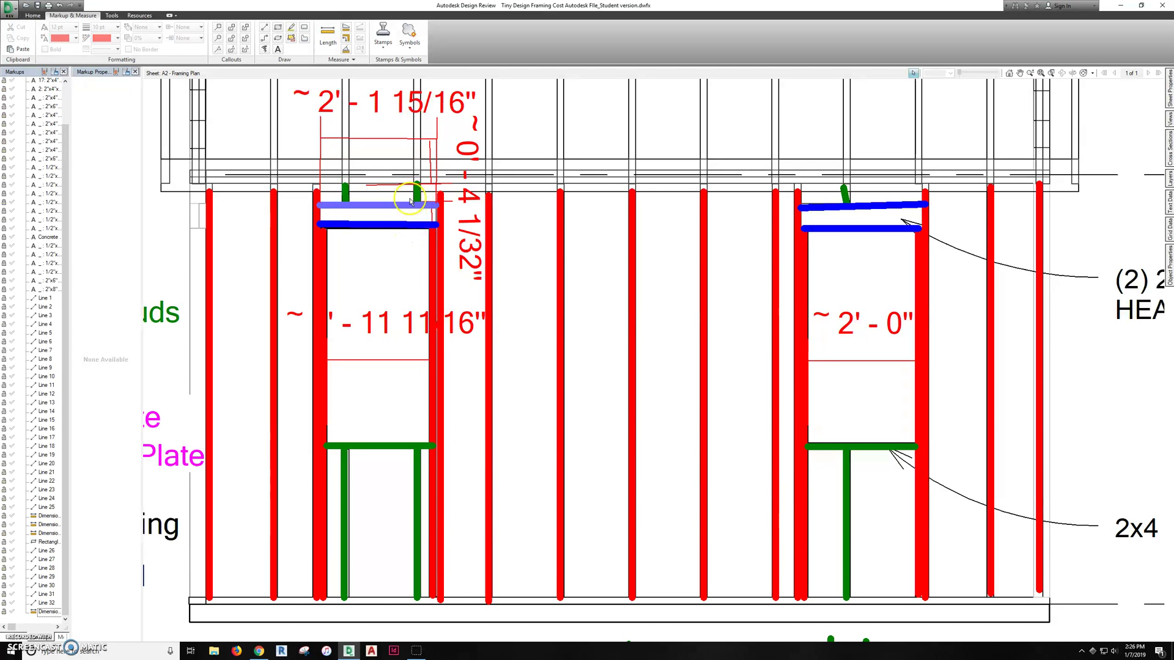
click(789, 222)
Set the quantity in the East Framing's 2"x6"x8' headers label to 1.
scroll(299, 294, down, 2)
middle_drag(299, 294, 587, 278)
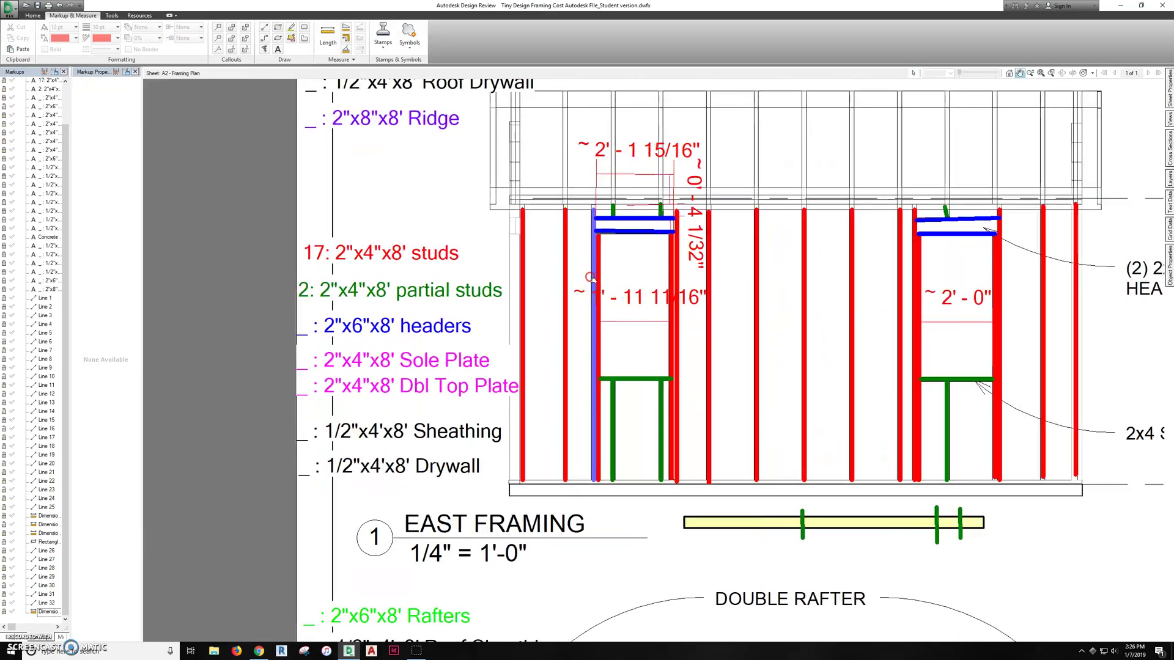
click(316, 329)
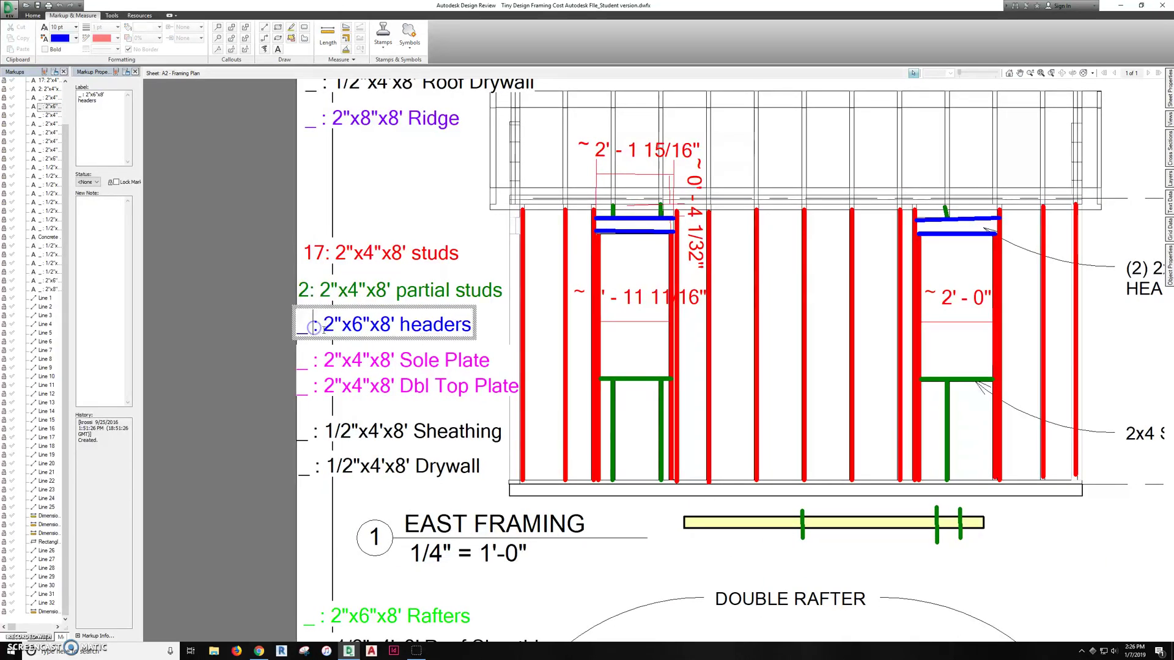
text(1)
click(250, 317)
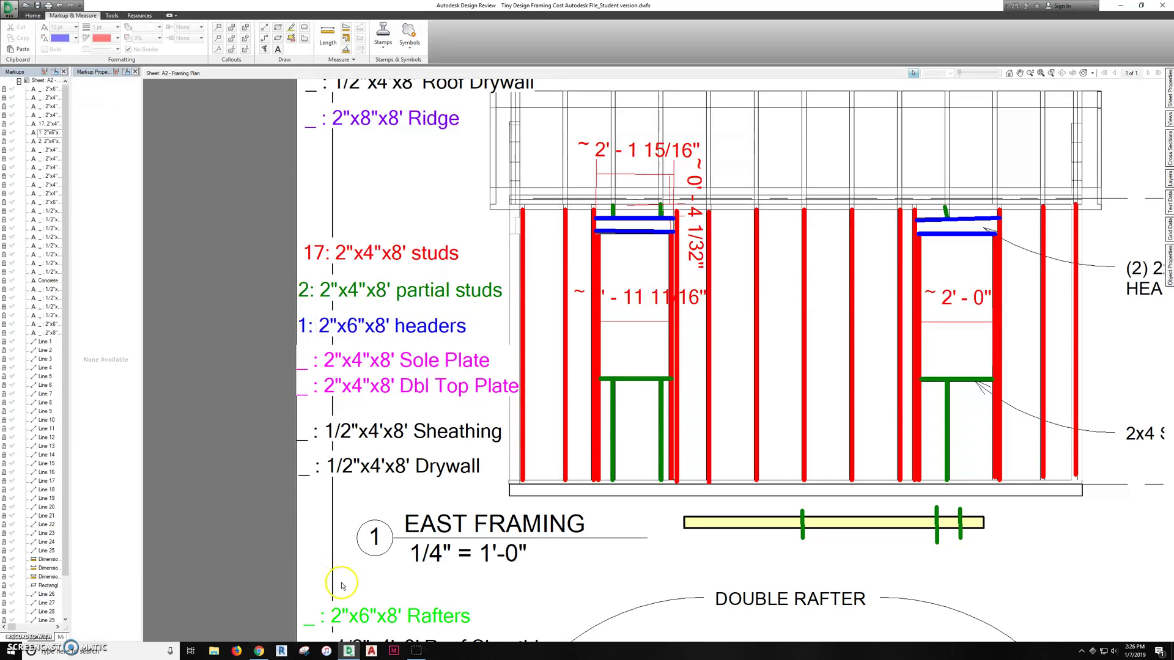
Switch to Chrome to check the East Framing header quantity in the teacher version PDF, and return to Autodesk Design Review.
click(259, 650)
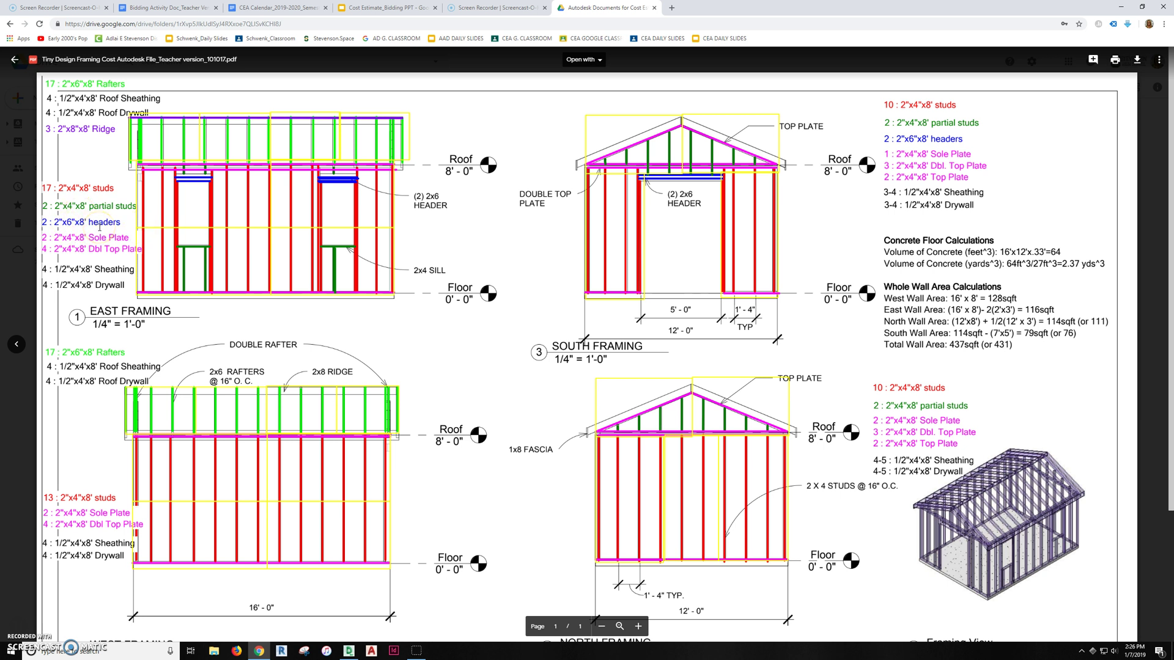
click(160, 214)
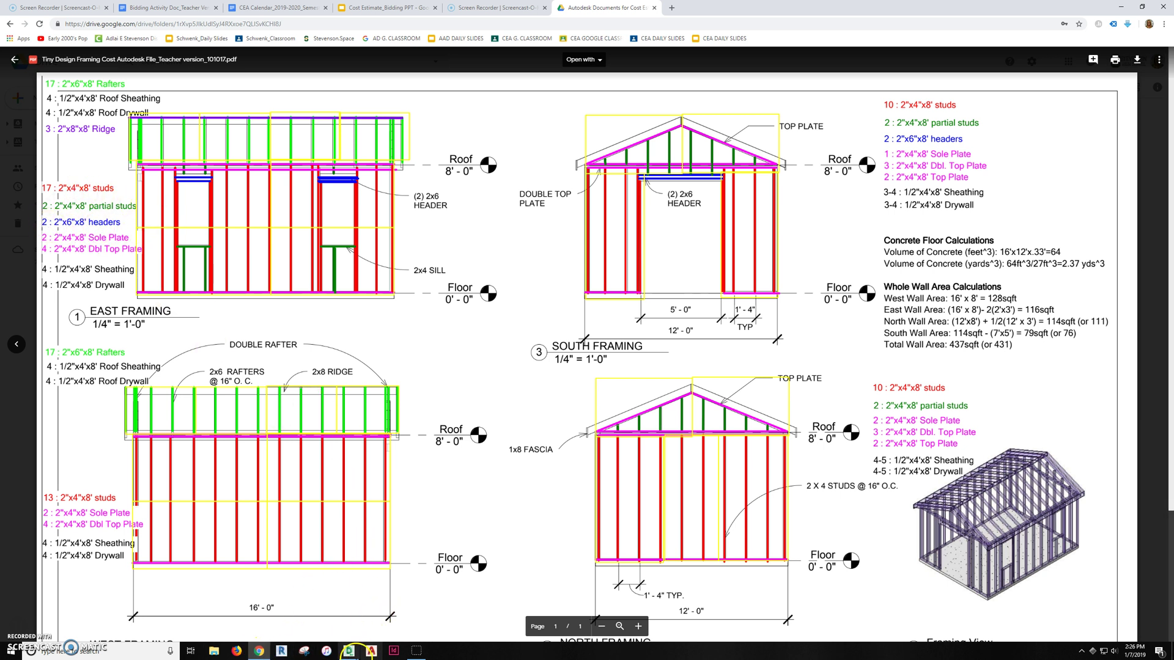
click(349, 652)
scroll(656, 204, up, 2)
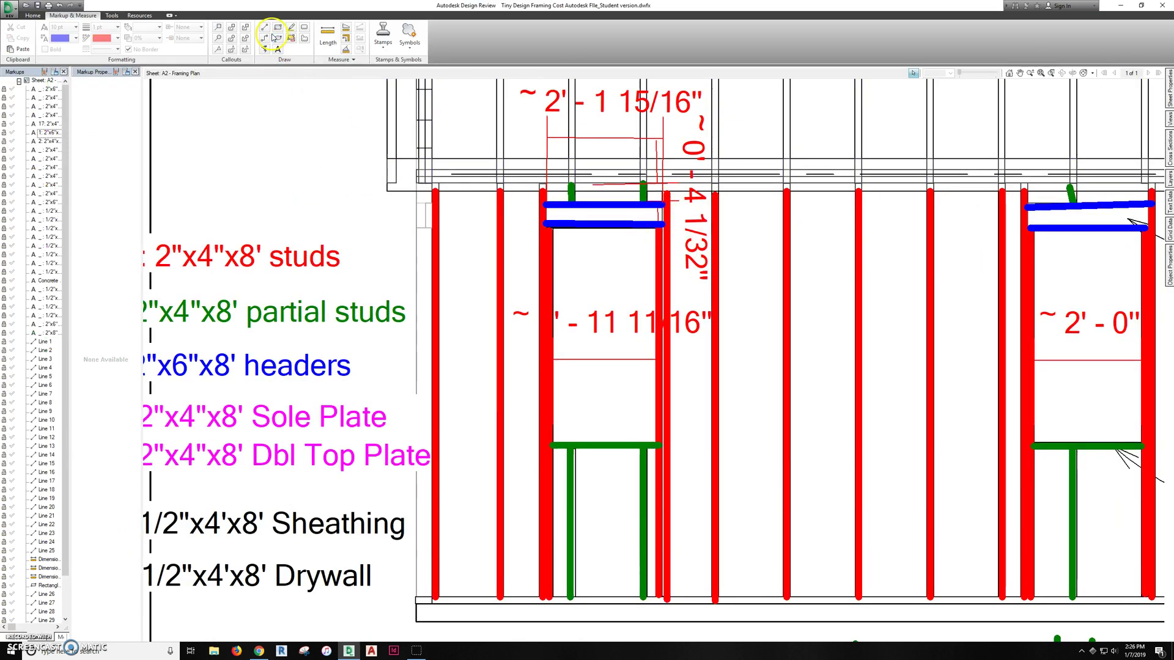
click(328, 35)
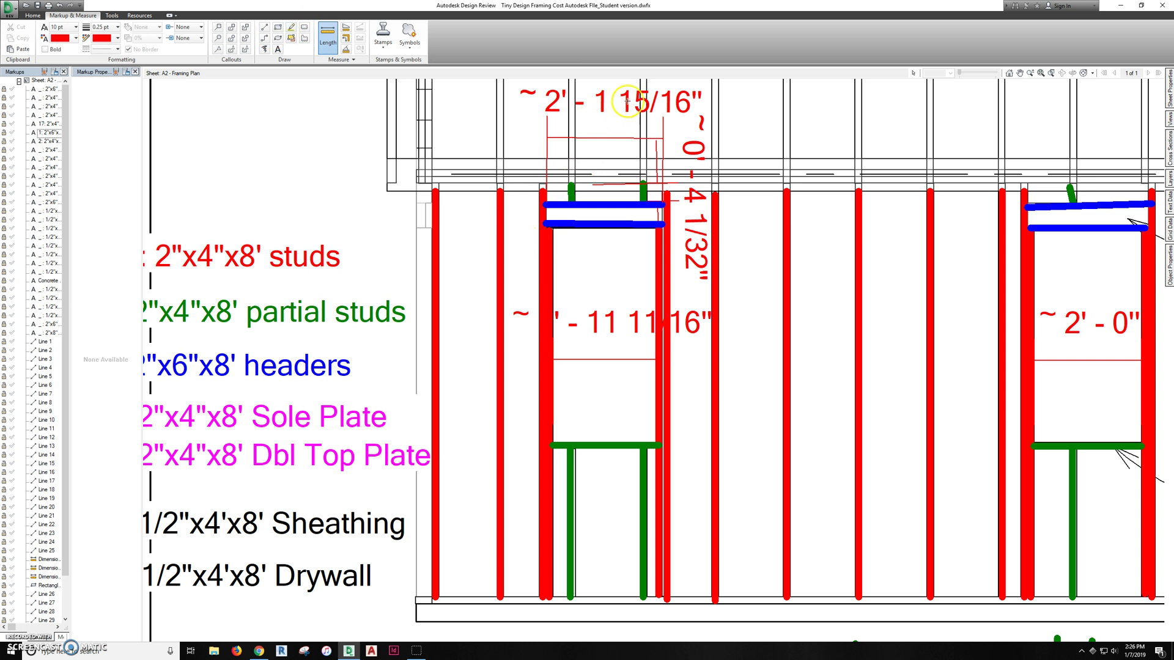
scroll(631, 108, down, 1)
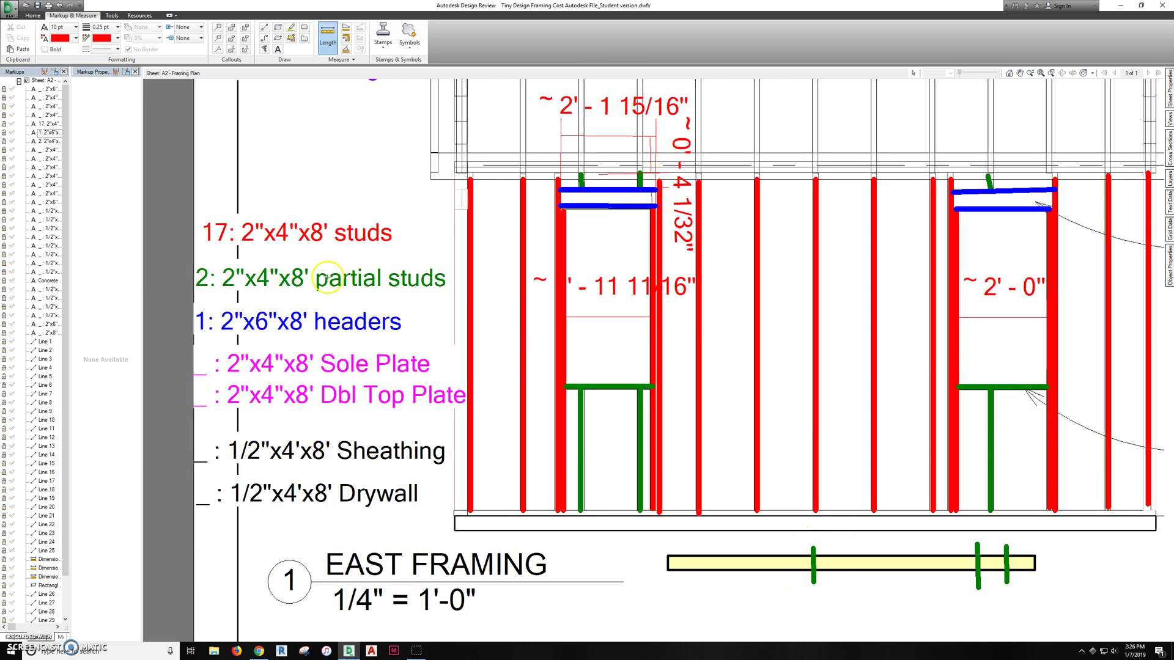
key(Escape)
Change the quantity in the East Framing's 2"x6"x8' headers label to 2.
double_click(205, 321)
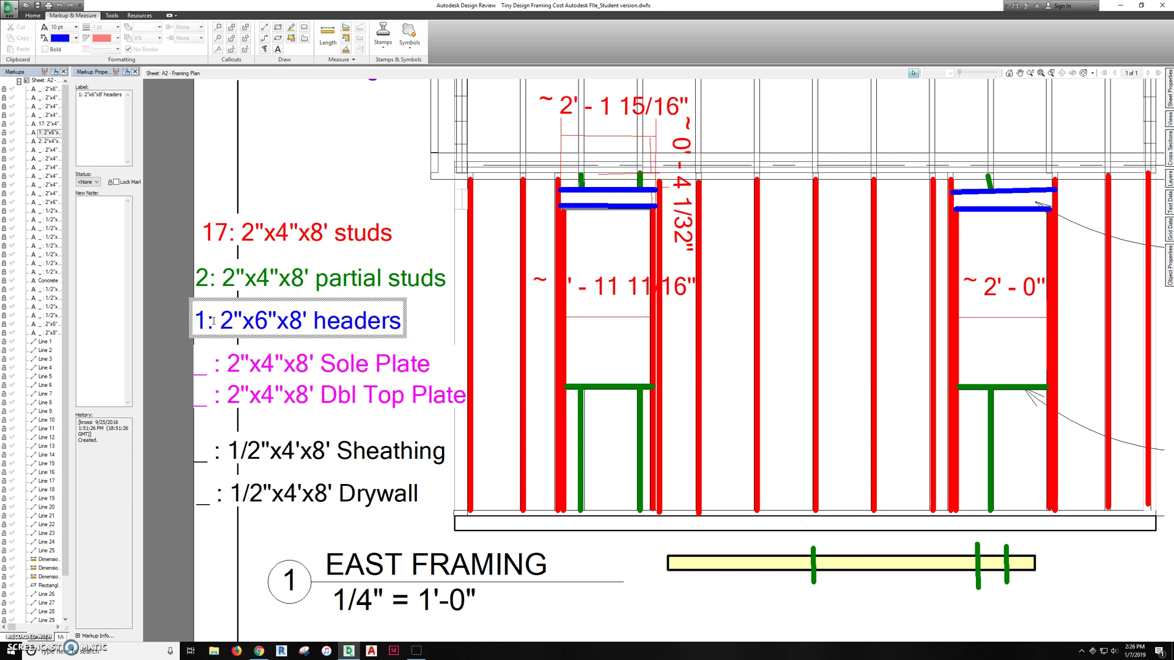
key(BackSpace)
text(2)
click(288, 220)
Set the line color to magenta and draw a sole plate line along the base of the East Framing studs.
middle_drag(367, 362, 370, 330)
scroll(491, 335, down, 1)
middle_drag(541, 348, 480, 371)
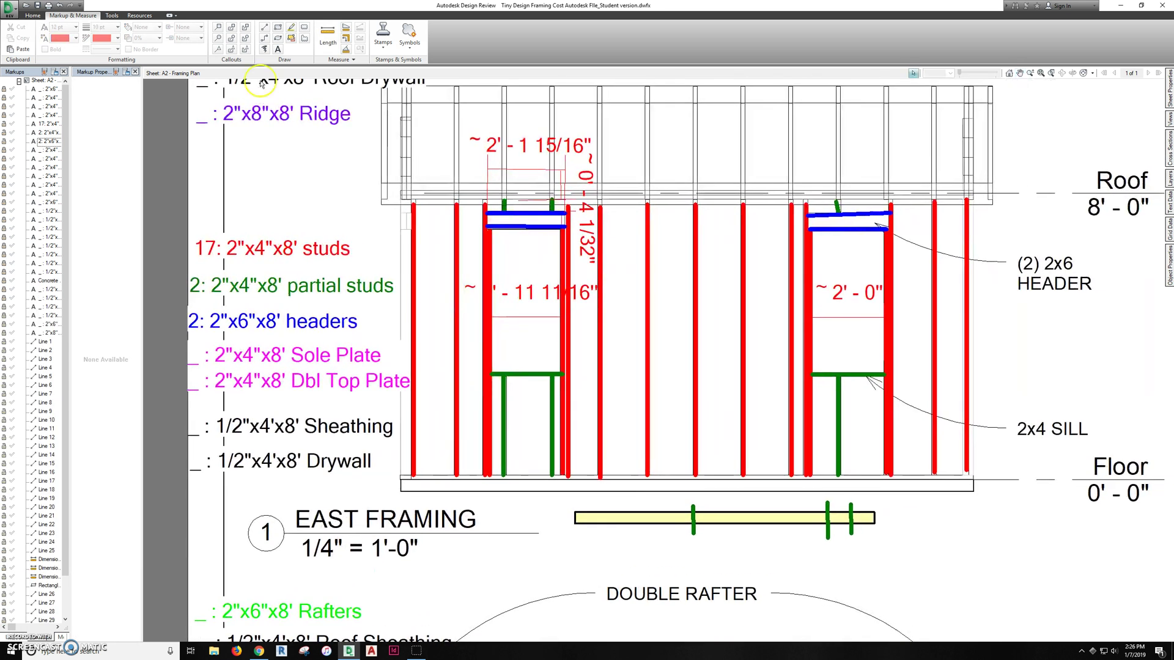
click(266, 31)
click(117, 38)
click(105, 139)
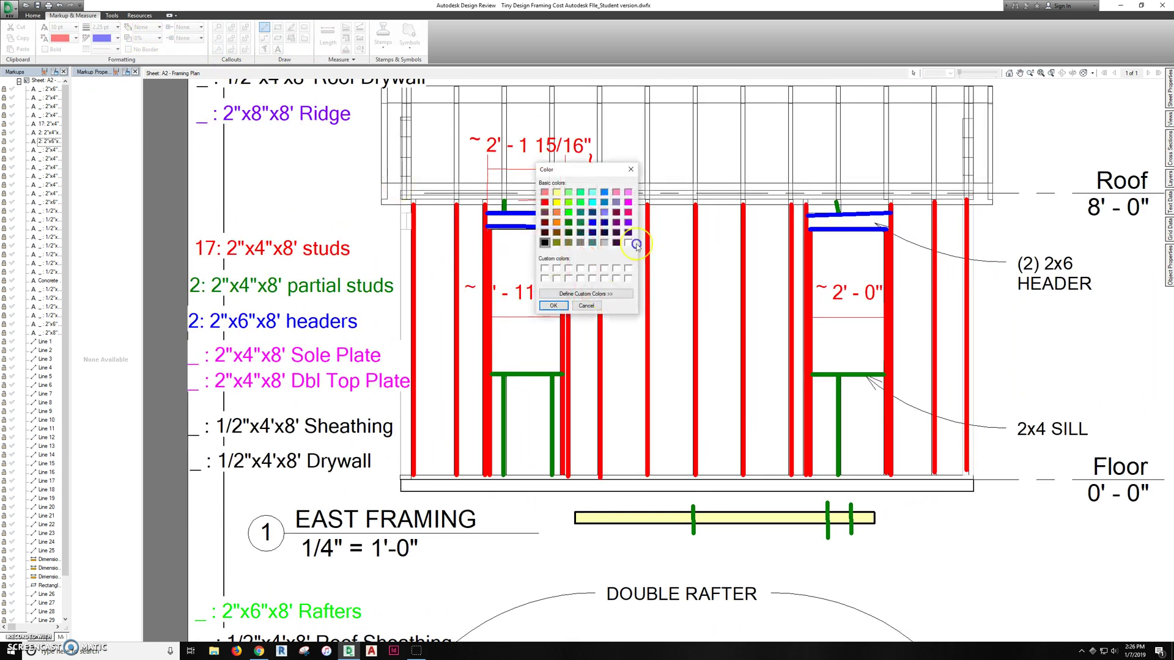
click(552, 307)
click(381, 457)
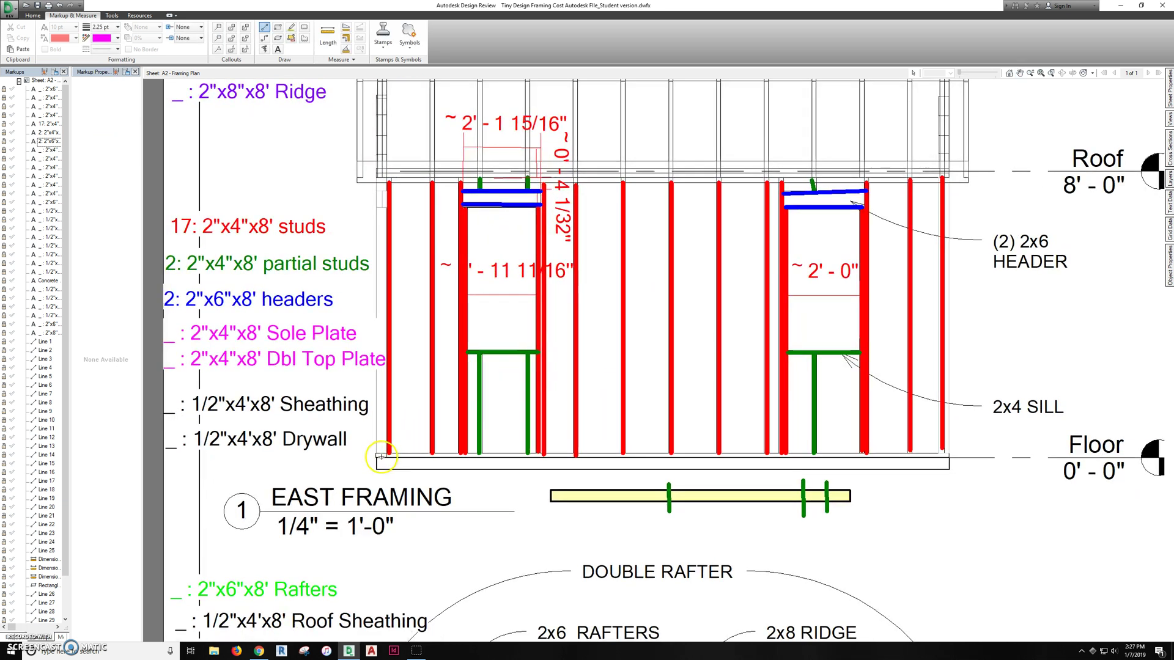
click(926, 454)
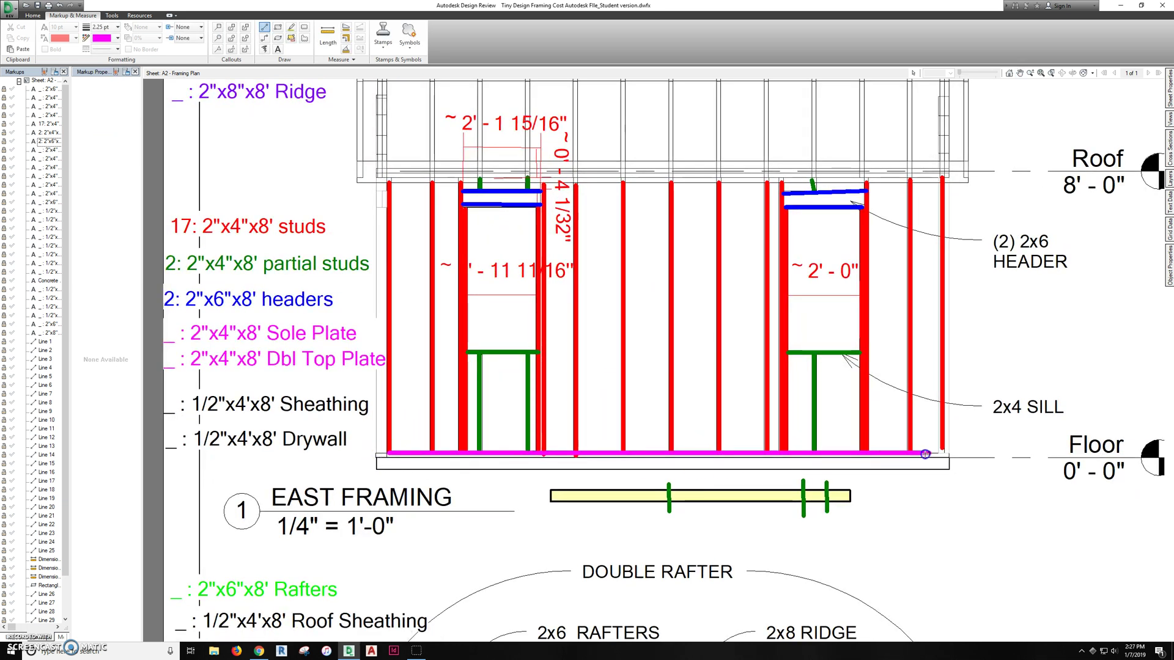
click(944, 453)
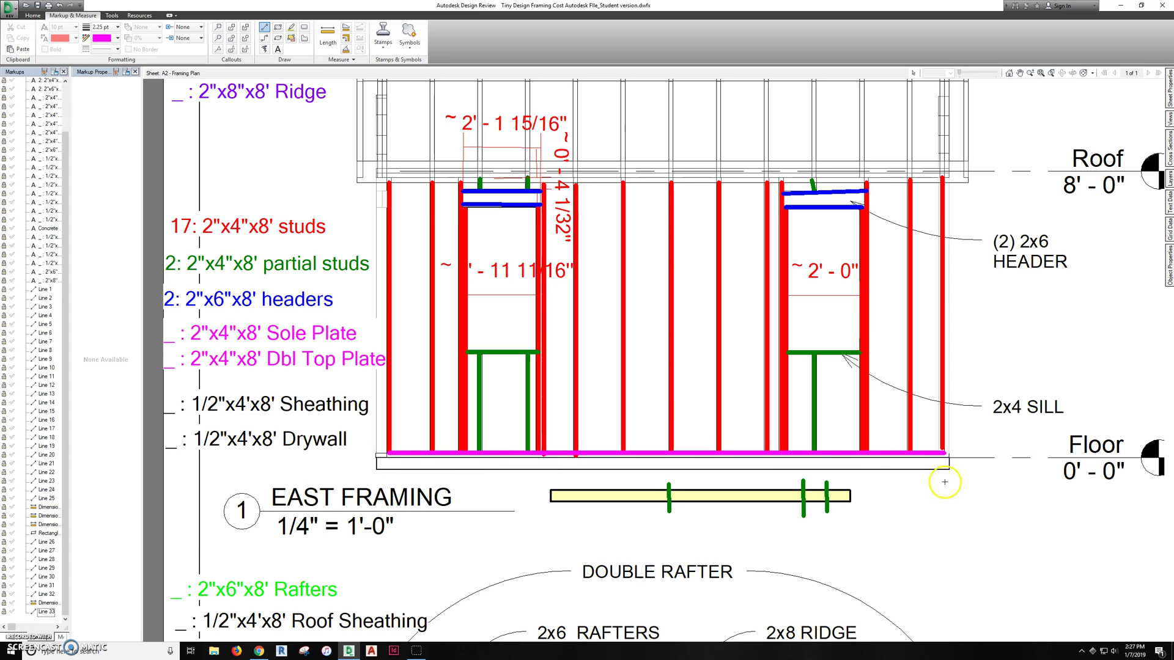
Set the quantity for the 2"x4"x8' Sole Plate in the East Framing's magenta plate label to 2.
scroll(934, 483, down, 3)
middle_drag(750, 284, 737, 186)
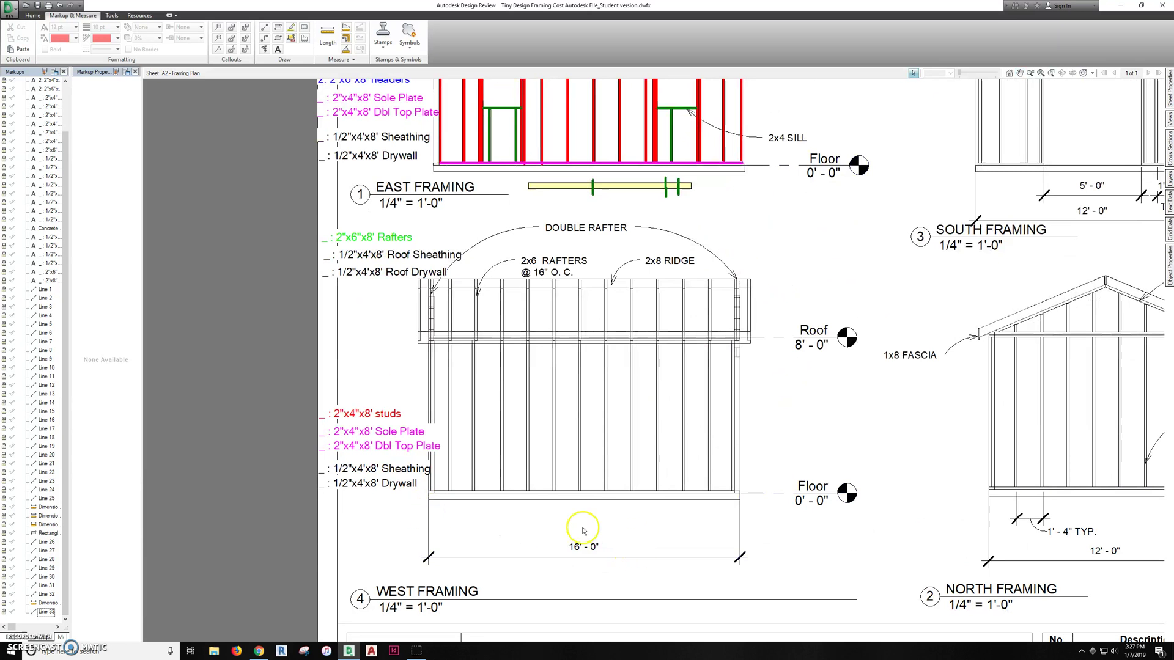
middle_drag(609, 264, 656, 376)
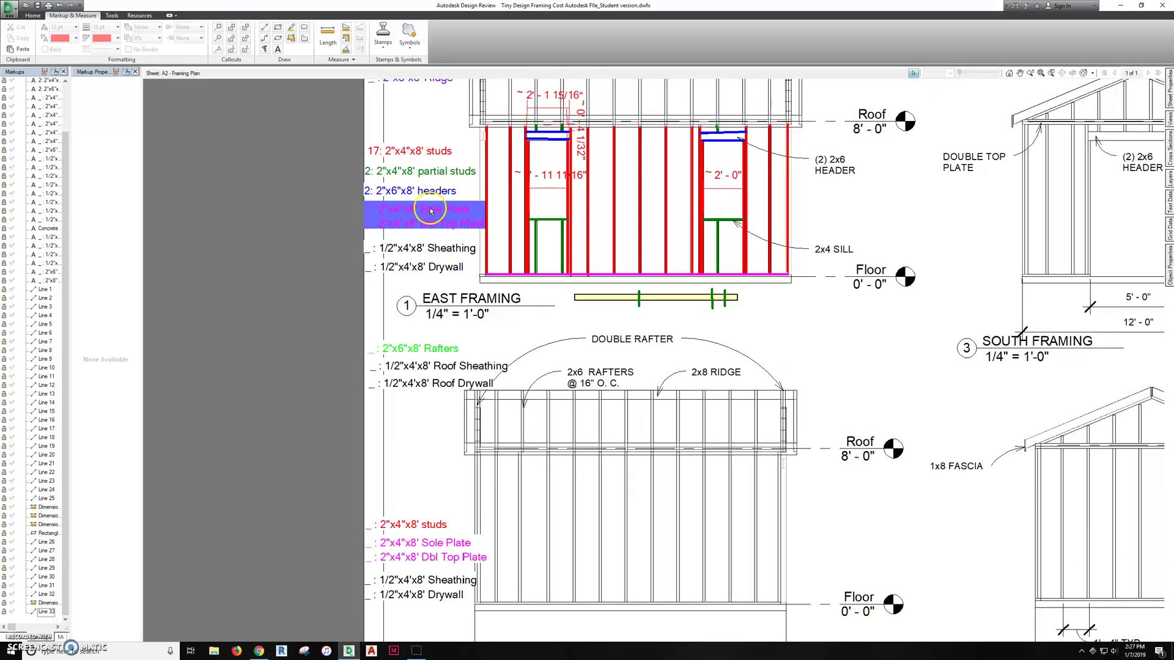
click(399, 209)
click(373, 210)
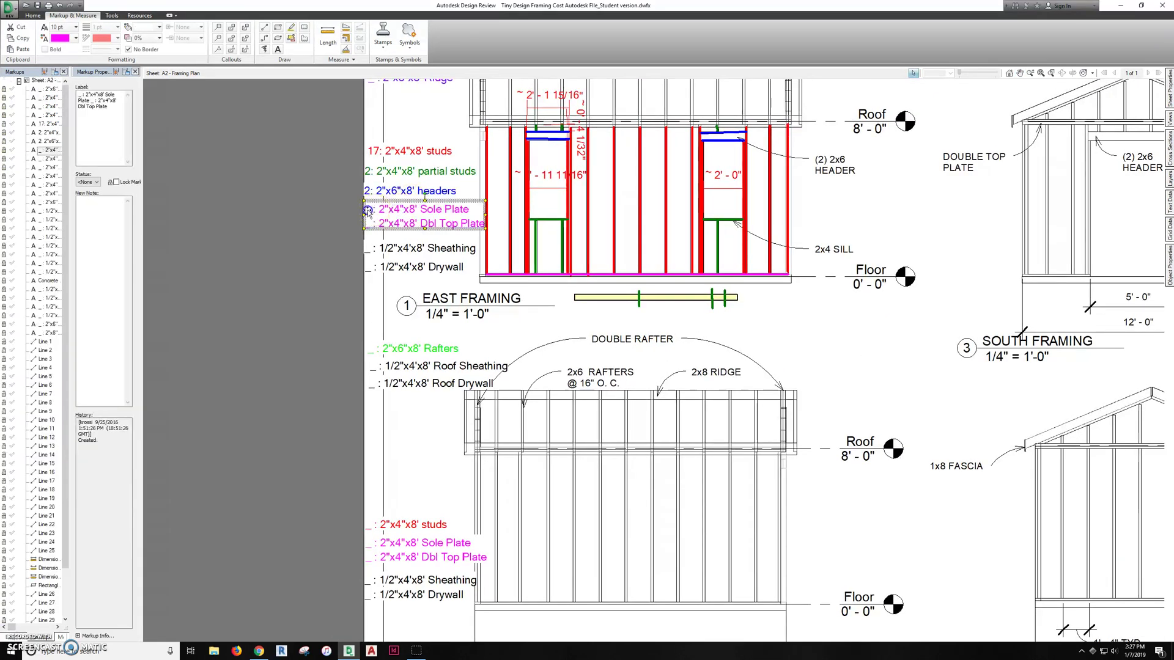
drag(374, 210, 368, 211)
key(ctrl+z)
double_click(368, 210)
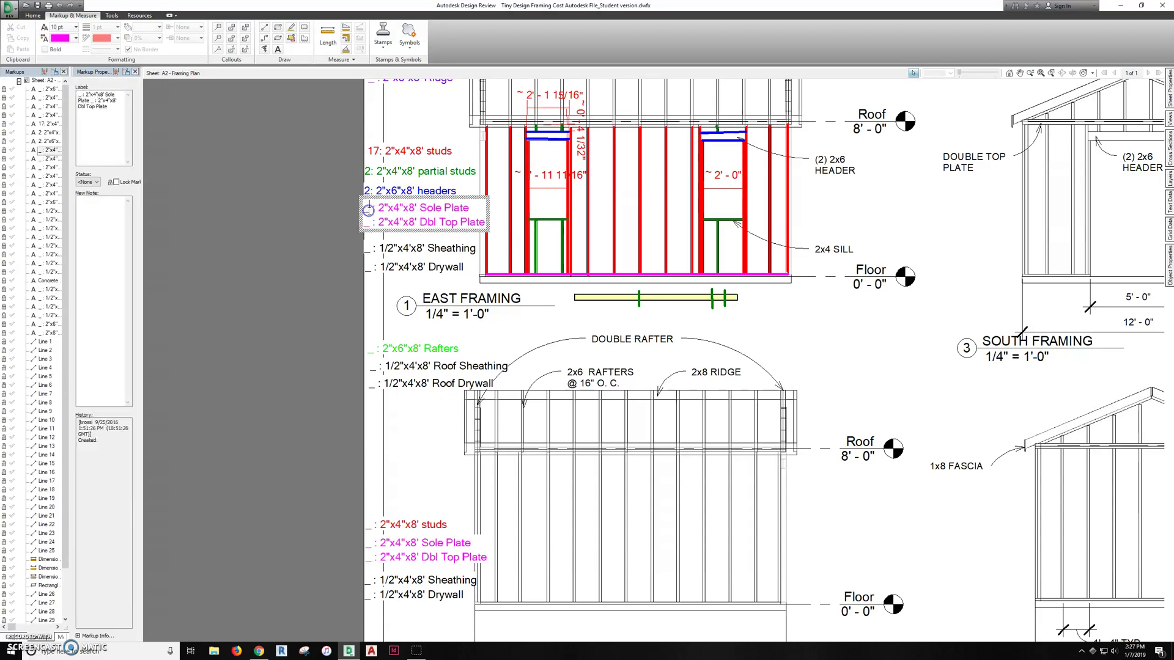
text(2)
click(333, 203)
Draw two magenta double top plate lines across the top of the East Framing studs at roof level.
middle_drag(510, 171, 471, 223)
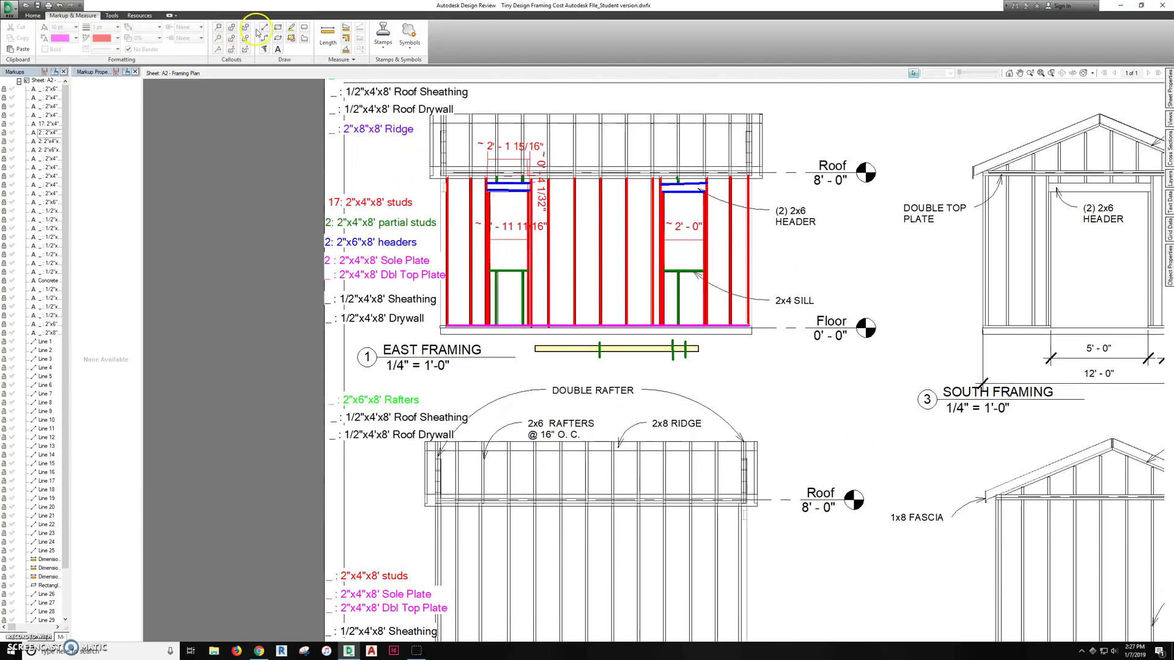
click(263, 27)
scroll(498, 137, up, 3)
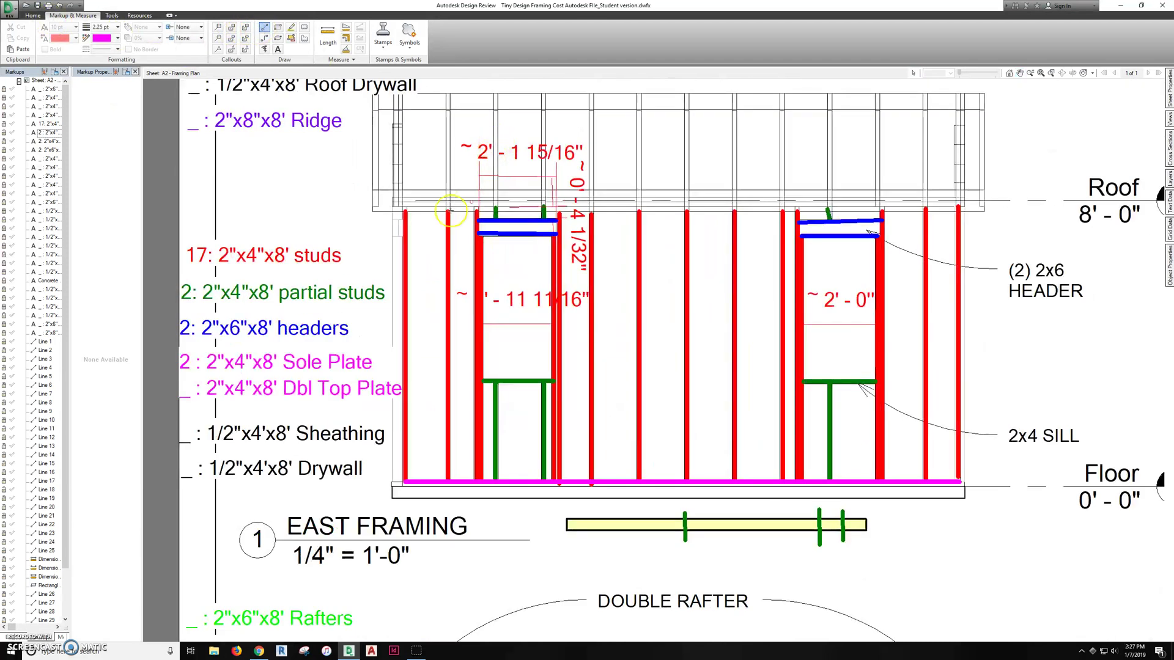
mouse_move(403, 209)
mouse_down()
mouse_move(737, 191)
mouse_move(962, 210)
mouse_up()
click(402, 206)
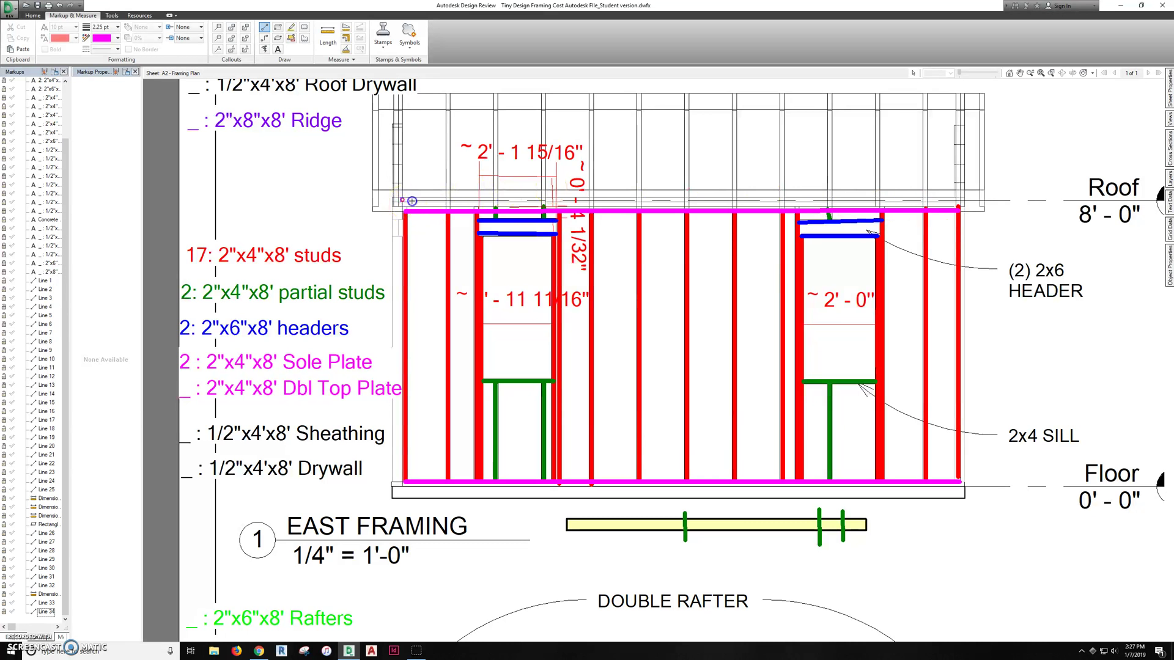
drag(412, 201, 962, 196)
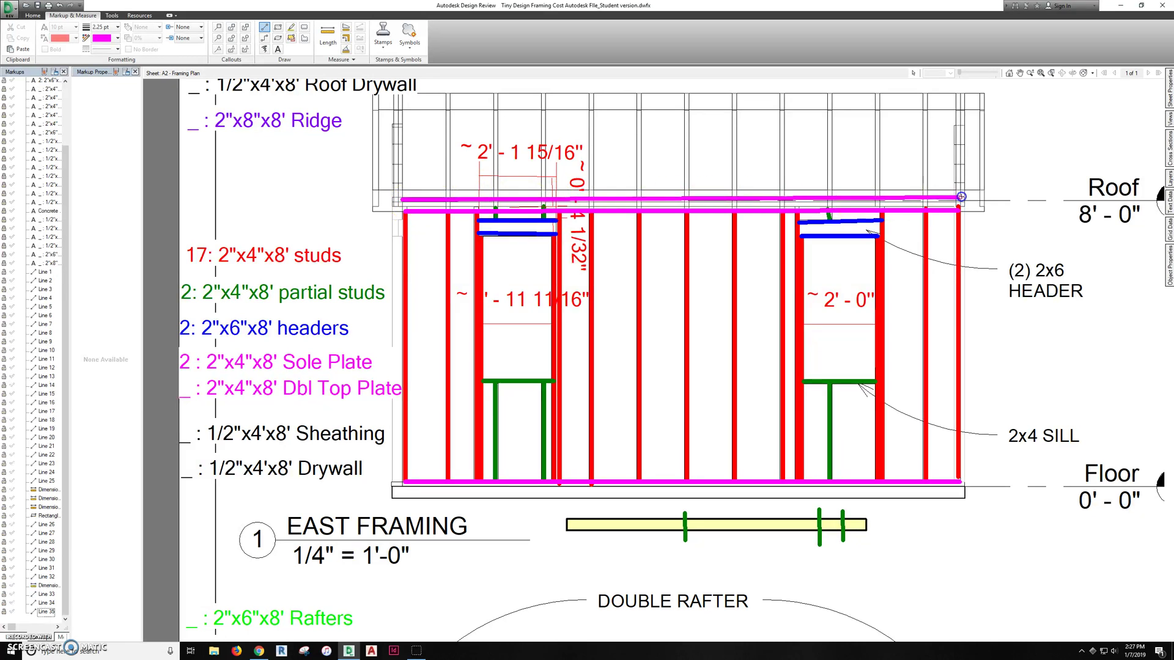
key(Escape)
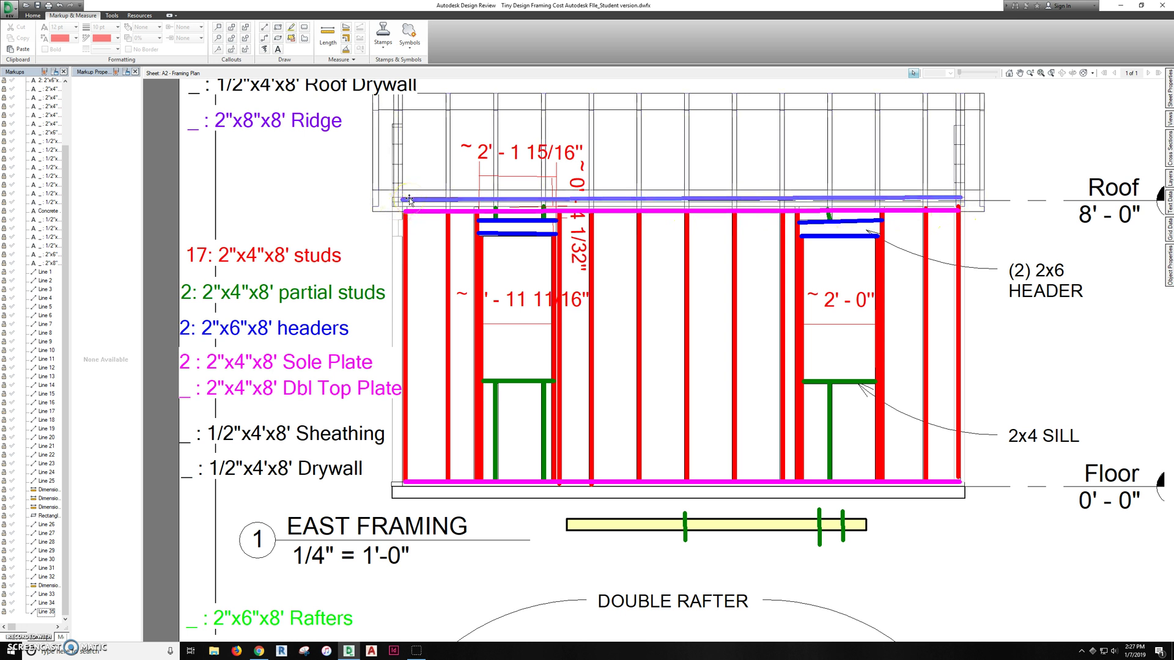
click(426, 200)
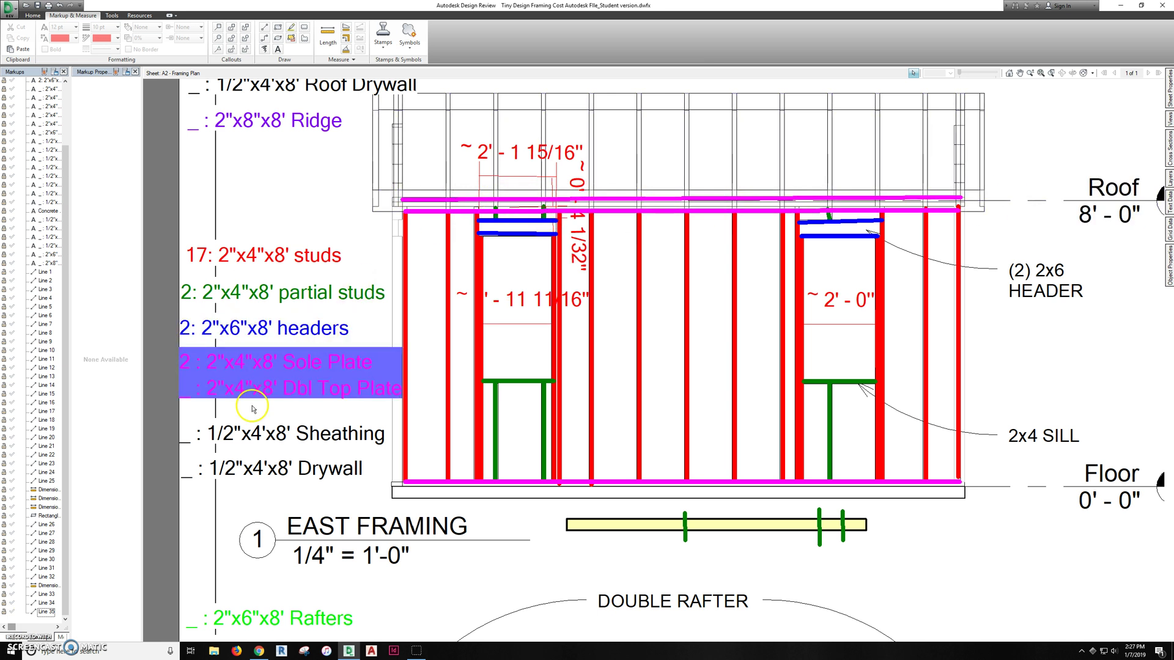
Set the quantity for the 2"x4"x8' Dbl Top Plate in the East Framing's magenta plate label to 4.
click(203, 393)
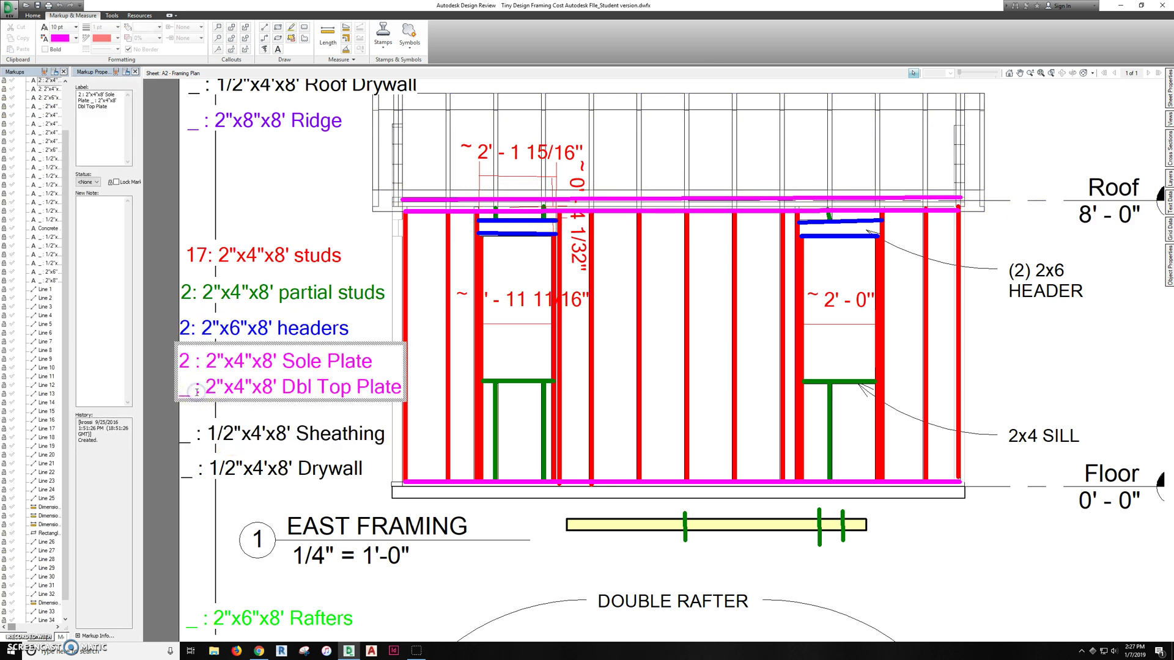
double_click(197, 392)
text(4:)
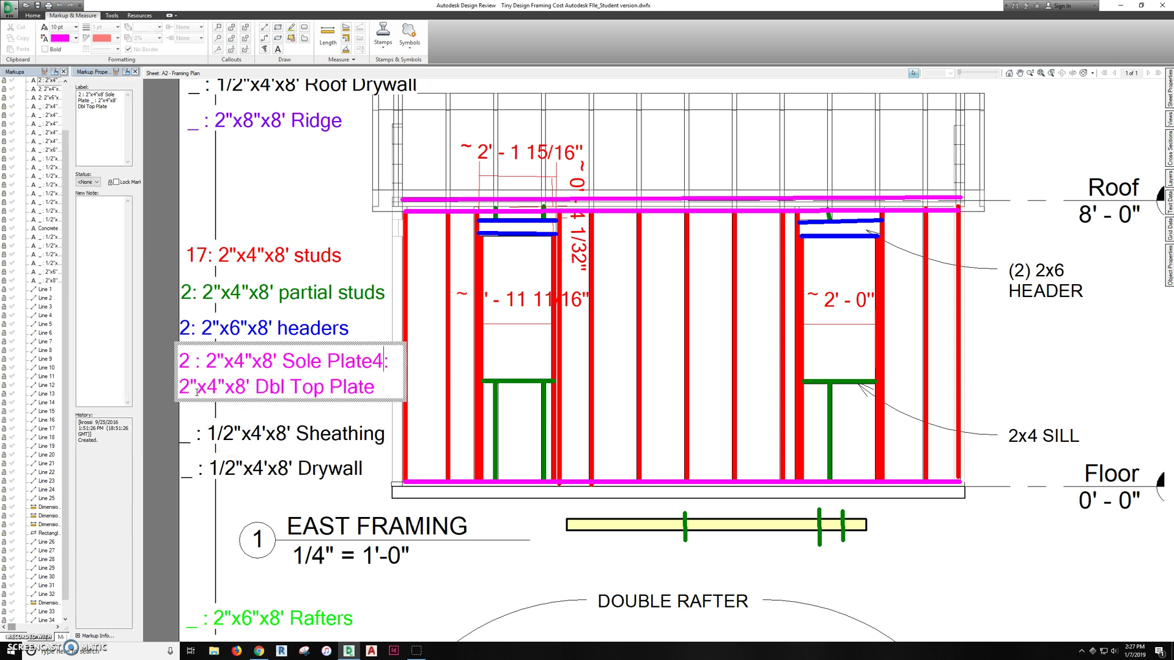
key(Return)
click(166, 415)
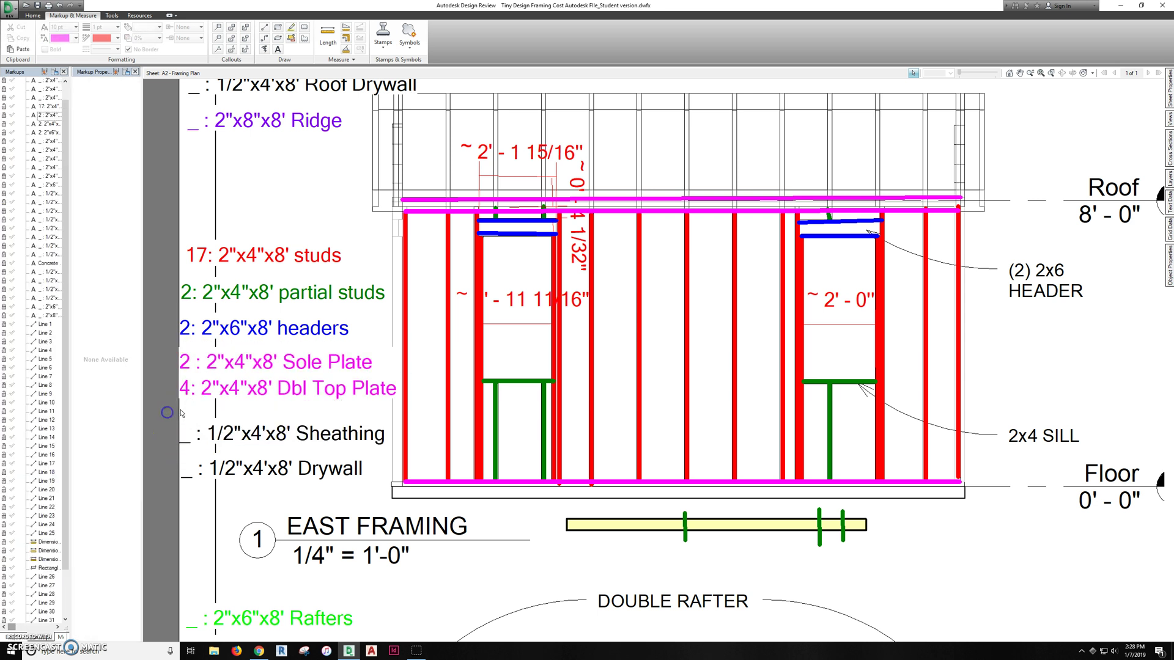
Draw a yellow sheet rectangle beside the East Framing, from the Floor level up to the 8'-0" Roof level, about 3'-8" wide.
middle_drag(398, 423, 404, 409)
drag(403, 409, 423, 380)
click(578, 497)
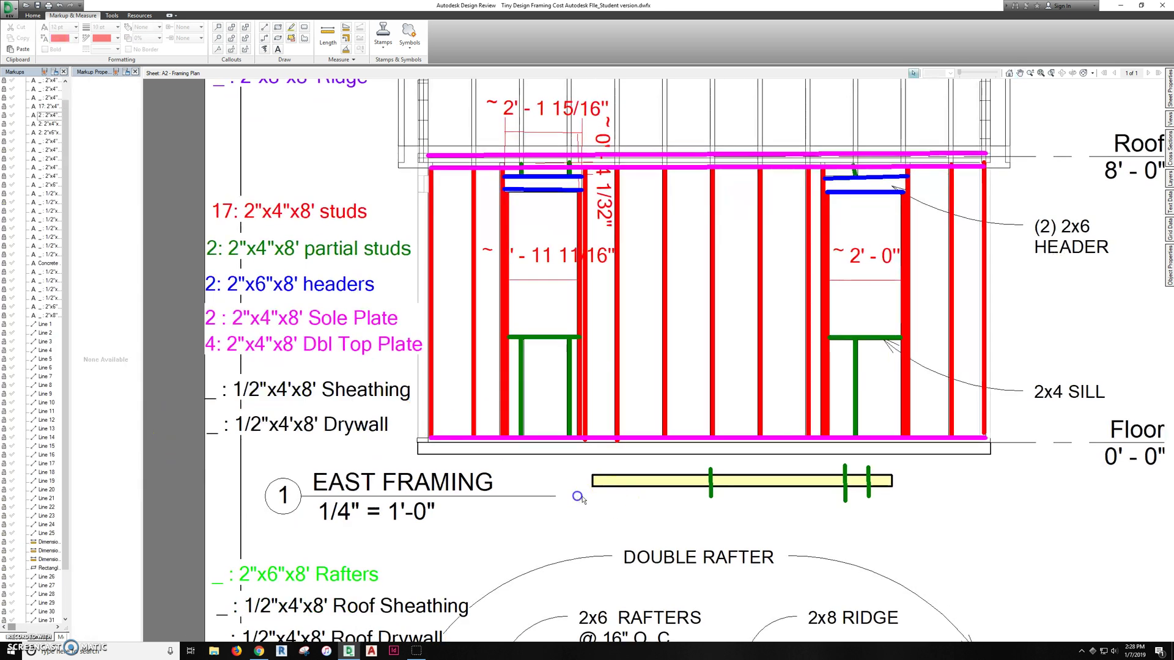
drag(736, 495, 706, 515)
click(277, 27)
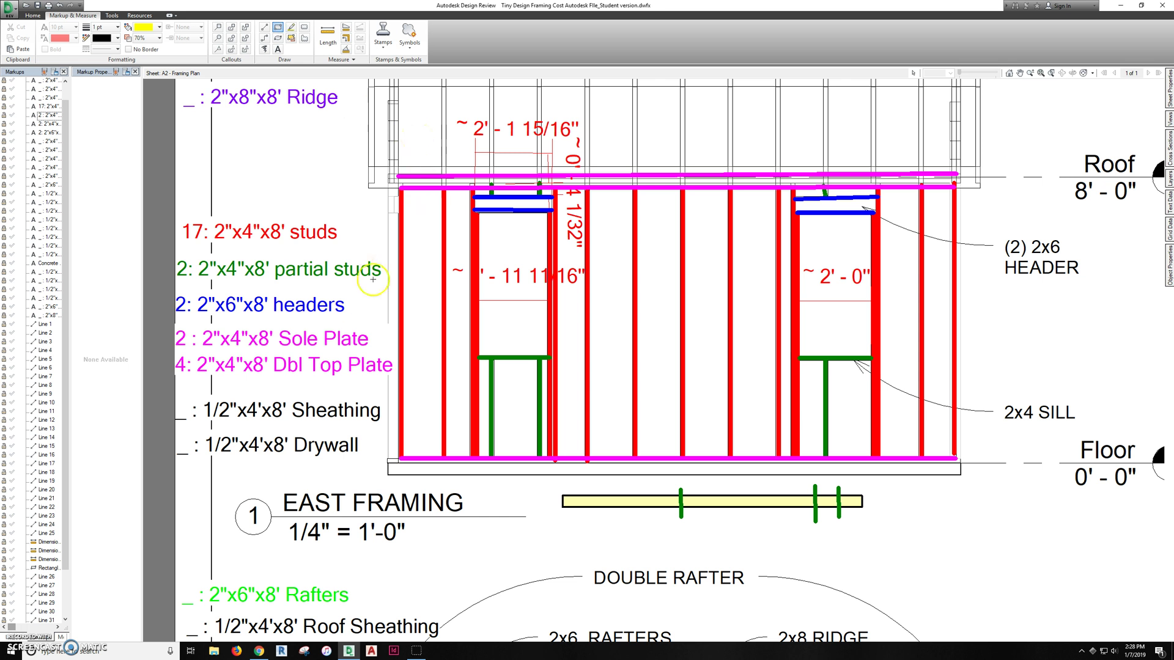
mouse_move(983, 364)
middle_down()
mouse_move(787, 362)
mouse_move(763, 373)
middle_up()
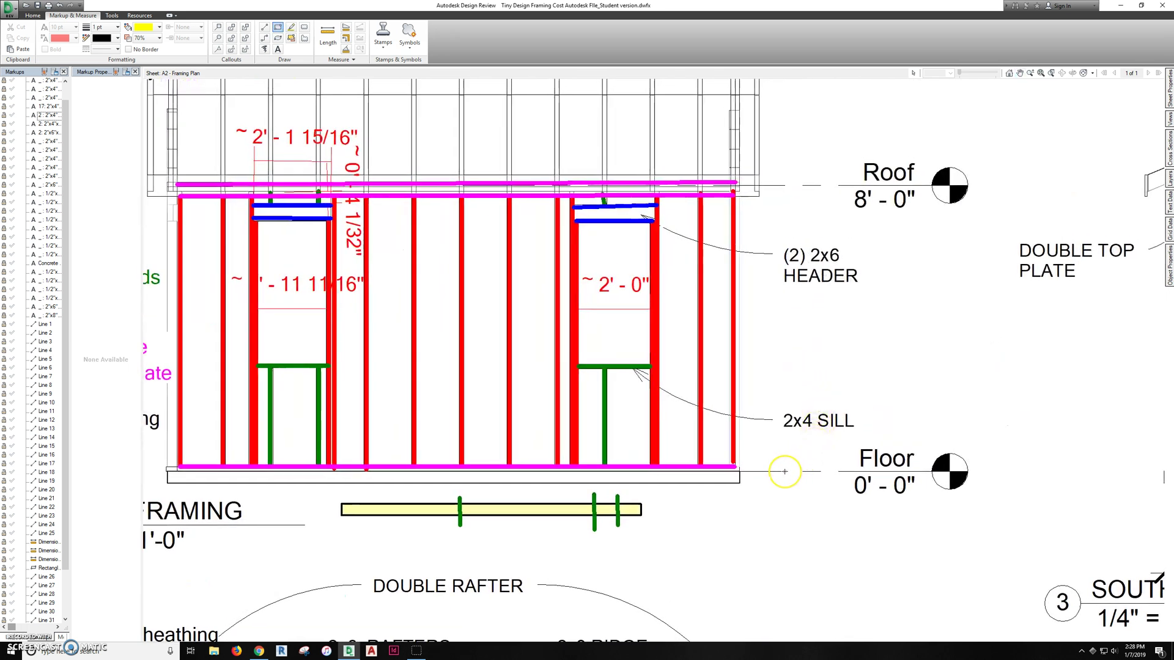
click(874, 472)
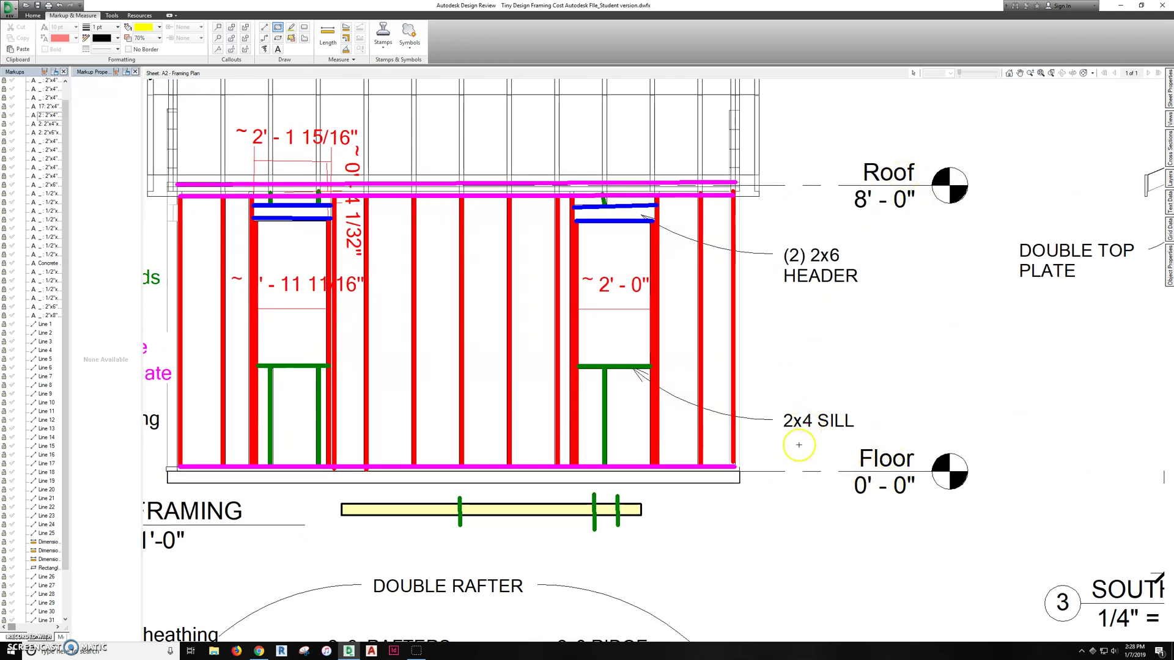
drag(786, 470, 918, 188)
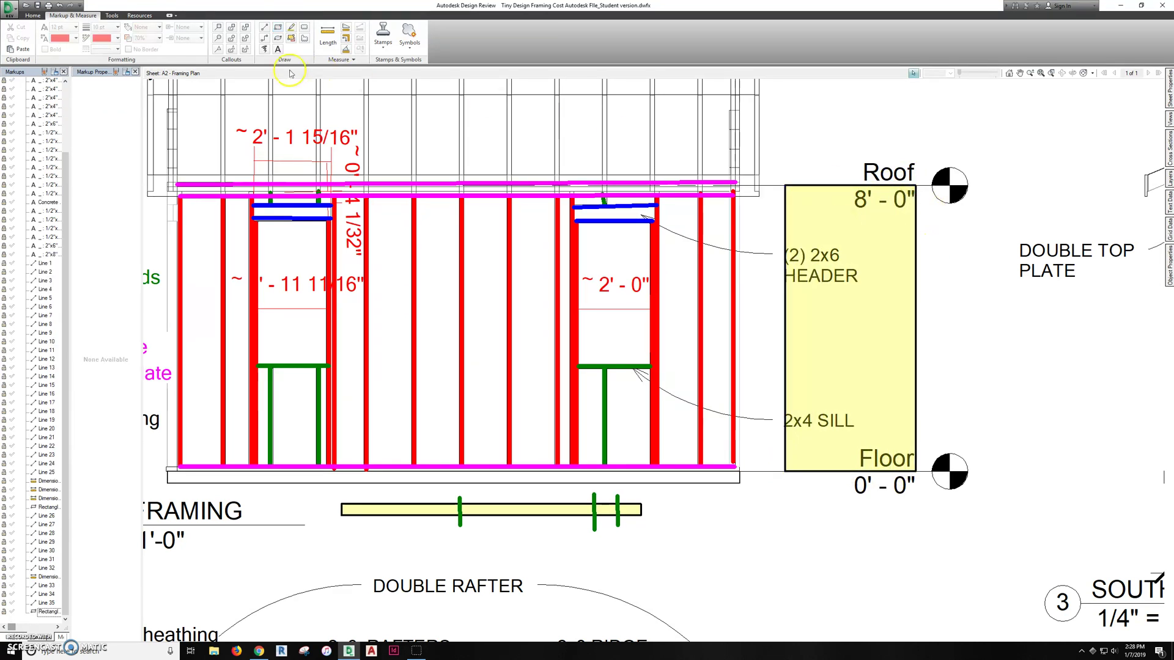
Measure the width of the yellow sheet rectangle along its top edge.
click(334, 47)
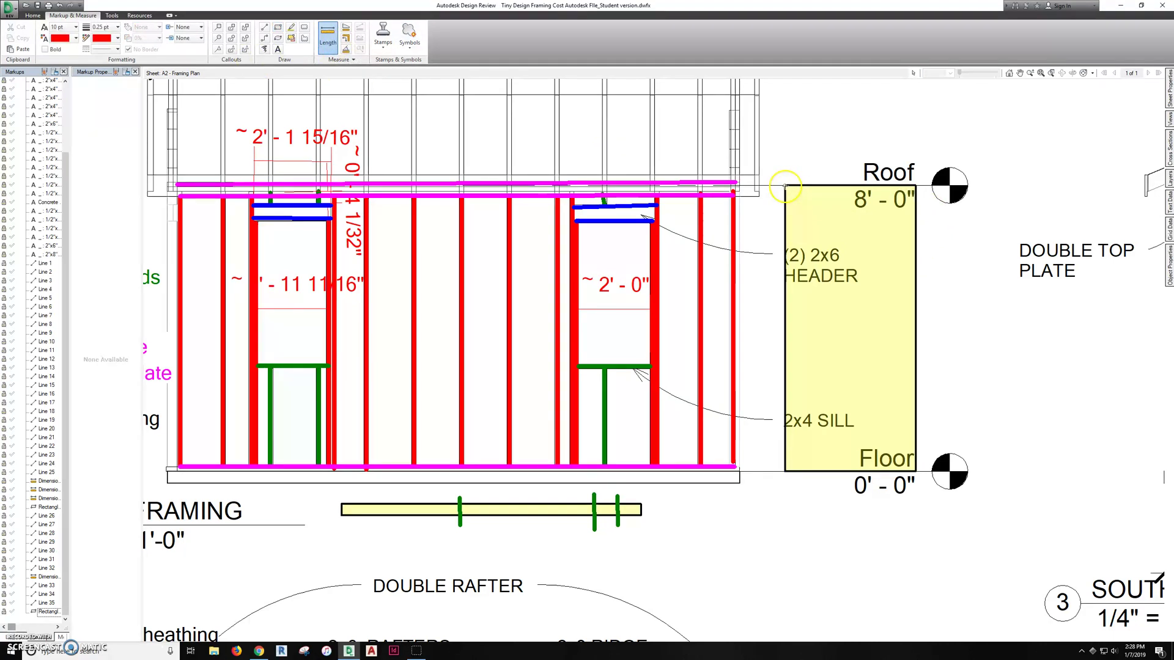
click(785, 184)
click(916, 185)
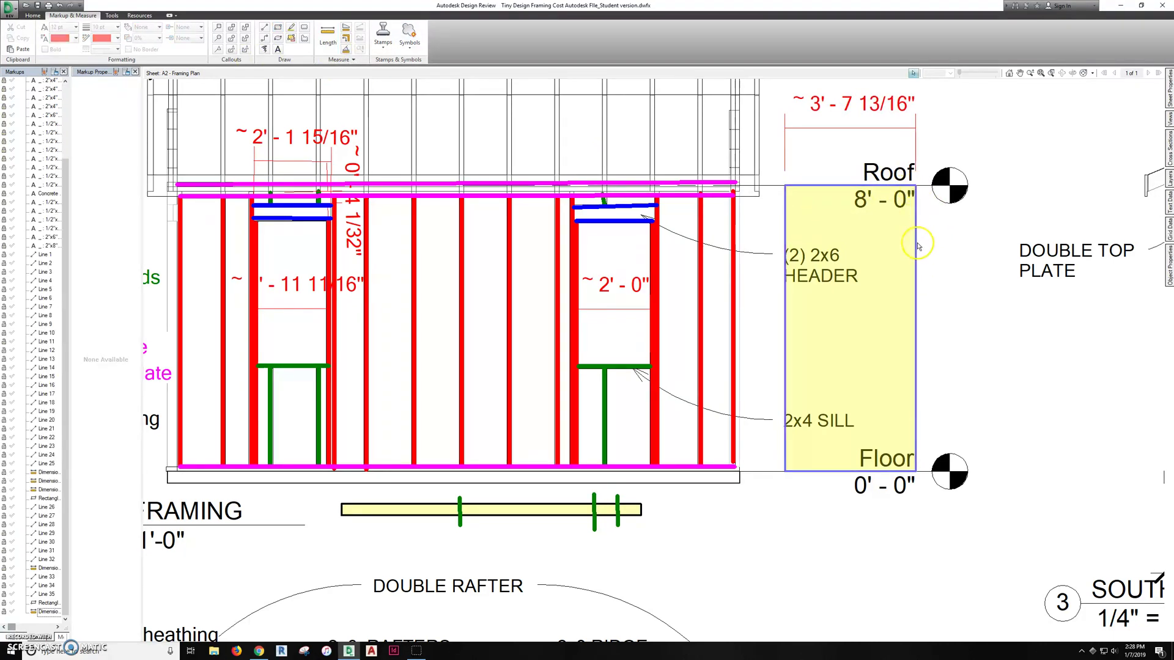
key(Escape)
click(726, 118)
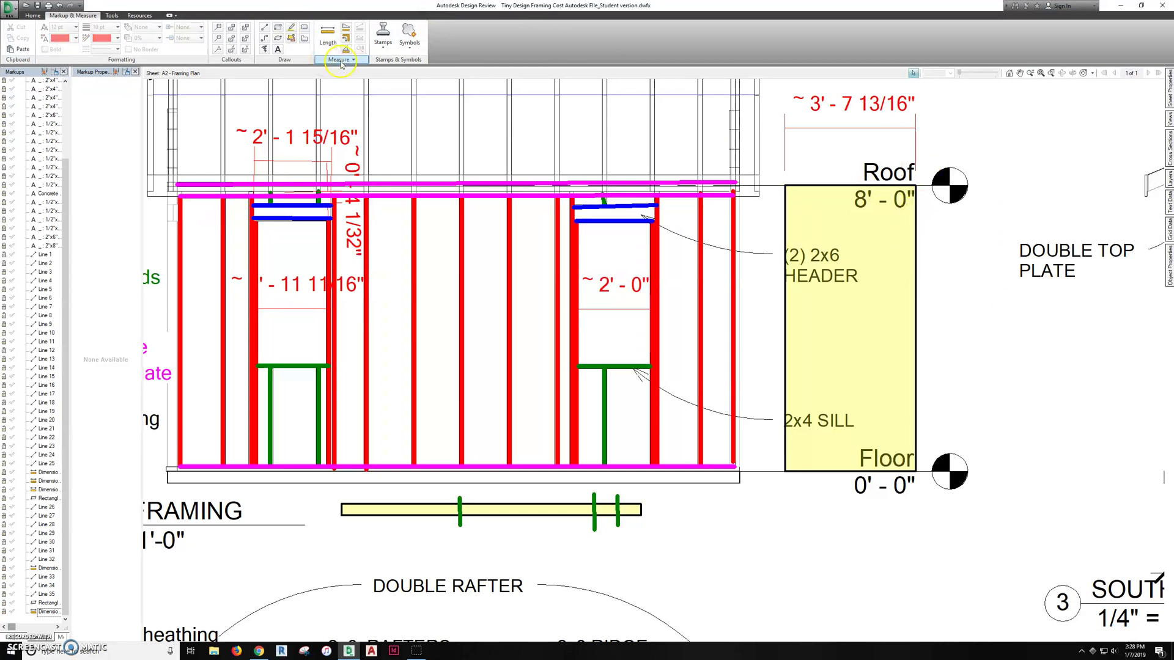
Widen the yellow sheet rectangle by extending its right edge toward the Roof and Floor level markers.
click(836, 199)
click(816, 189)
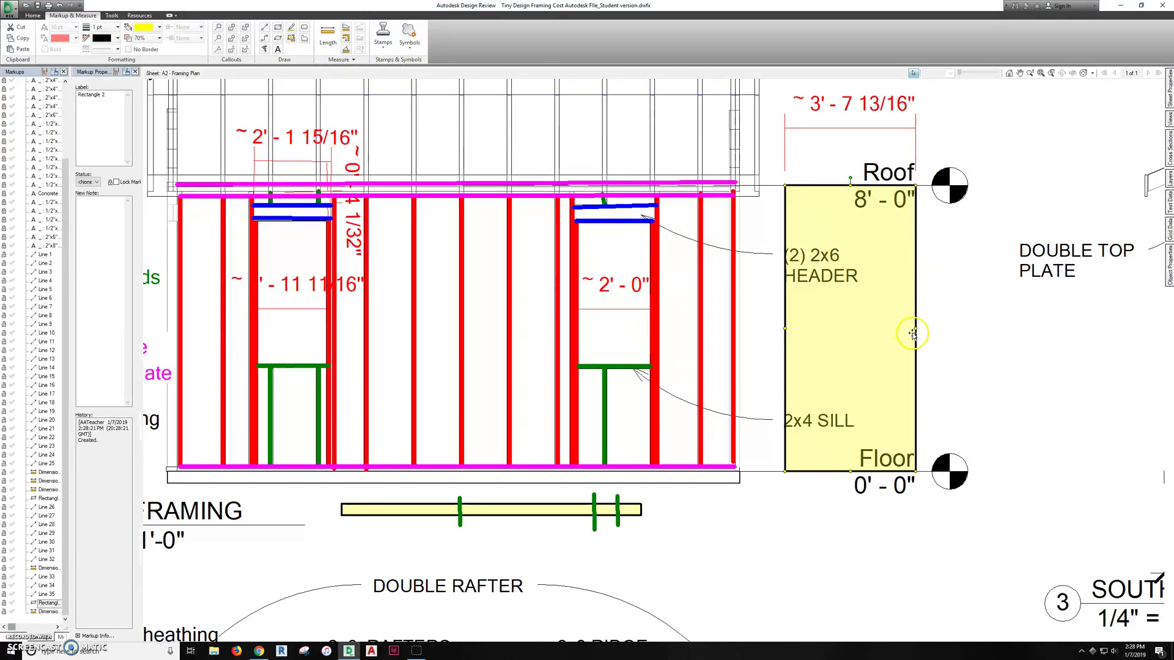
drag(913, 331, 940, 328)
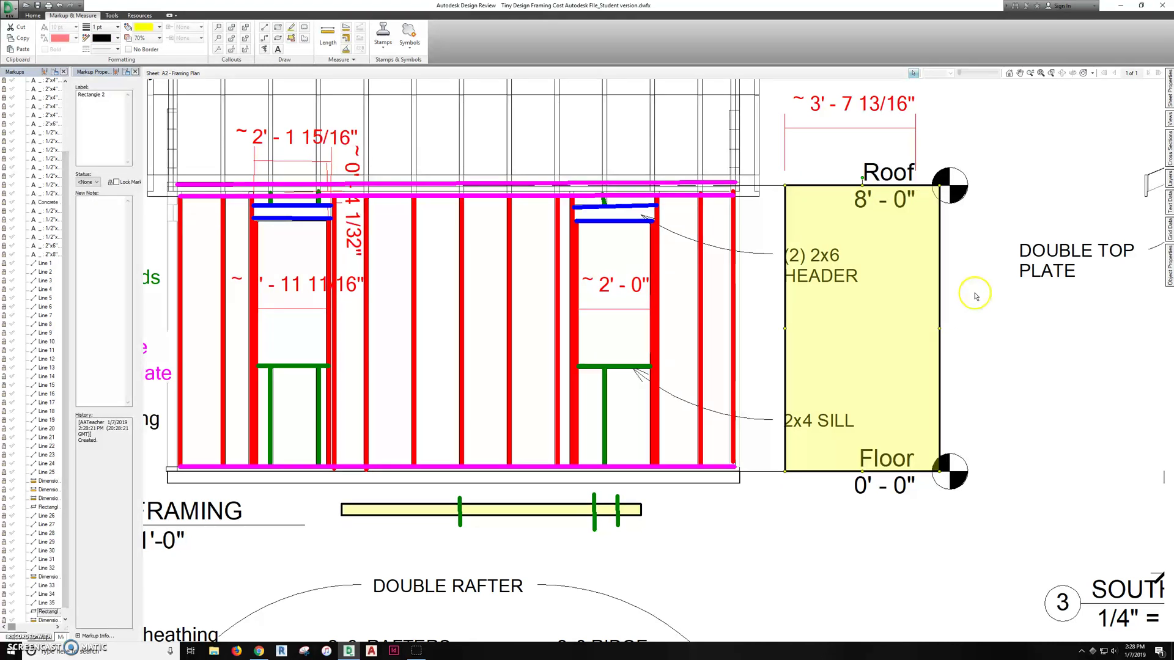
Remeasure the widened sheet rectangle's width and delete the earlier width dimension above it.
click(328, 35)
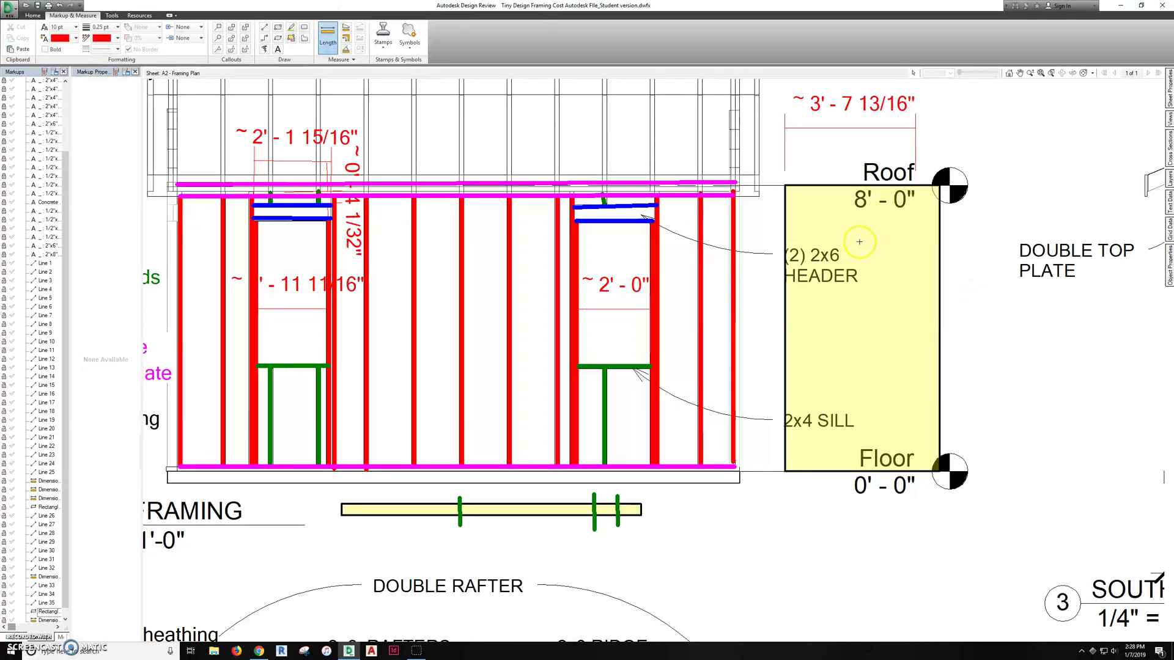
click(783, 181)
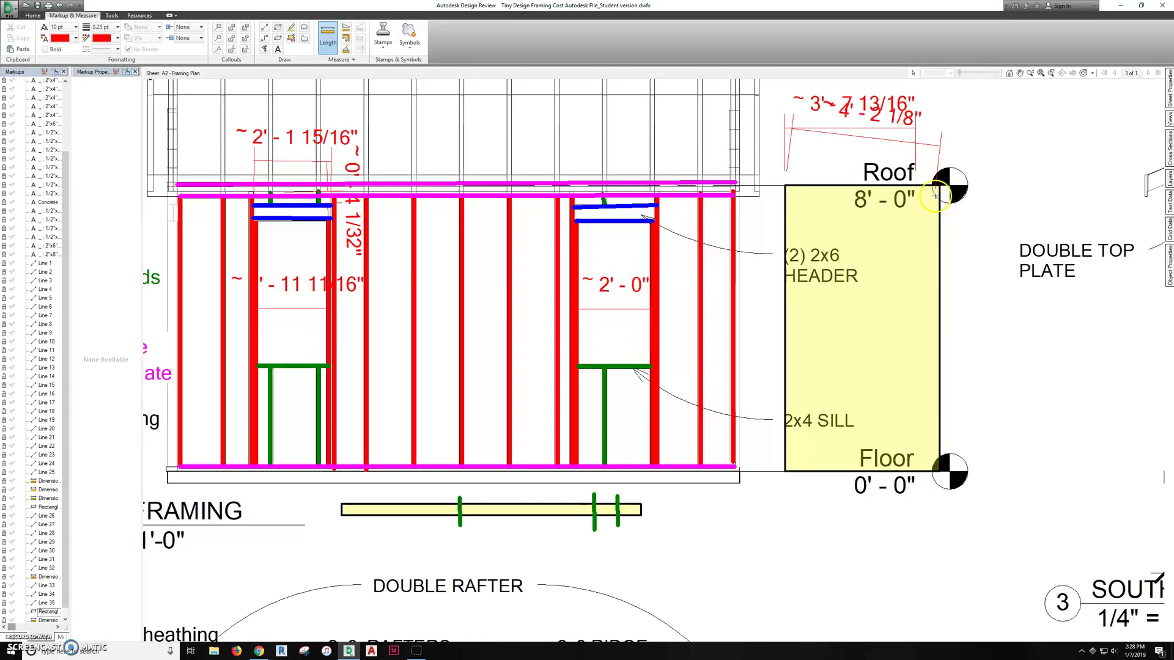
click(879, 127)
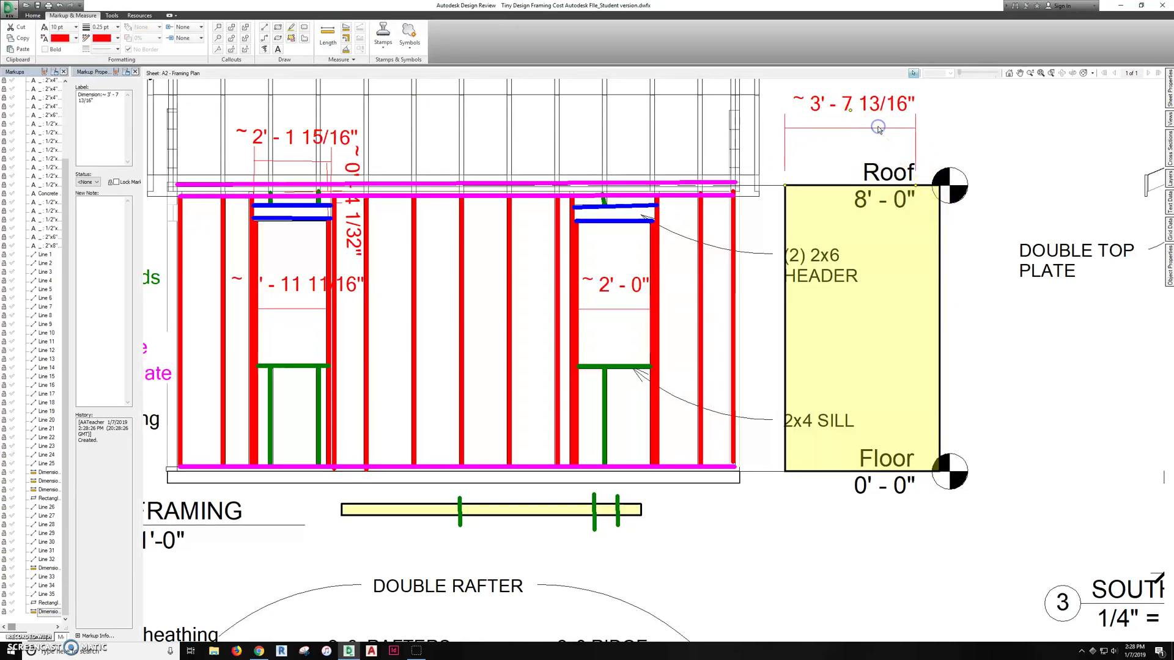
key(Delete)
click(327, 36)
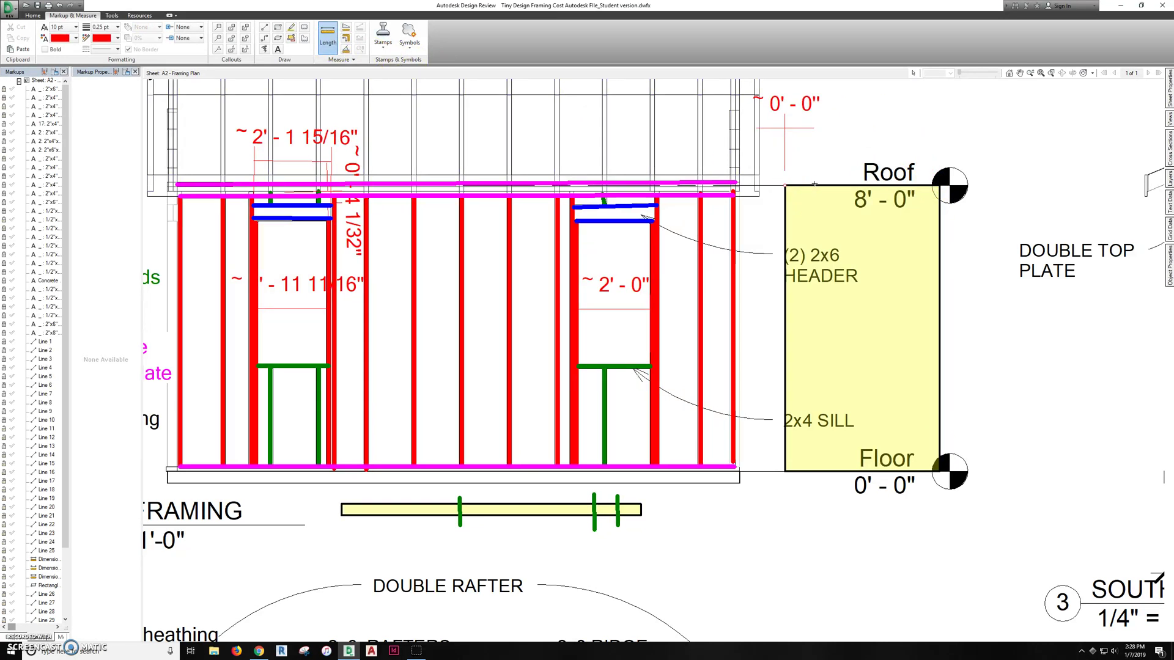
click(941, 188)
key(Escape)
Narrow the yellow sheet rectangle slightly by moving its right edge inward.
click(940, 343)
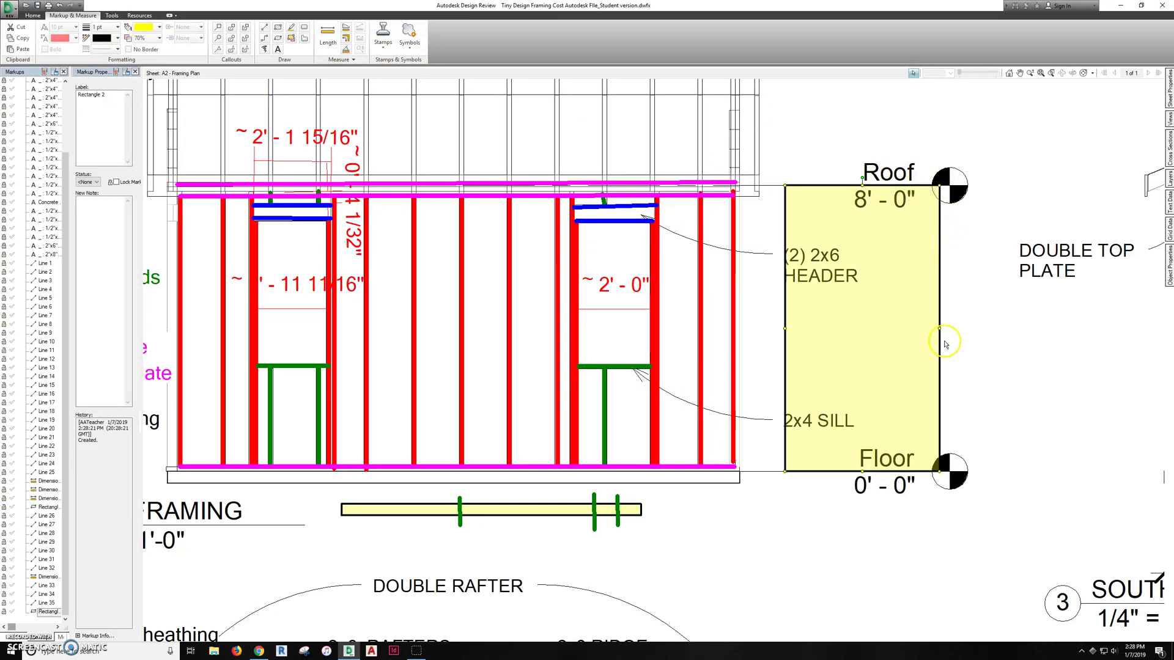
drag(941, 329, 936, 329)
click(969, 328)
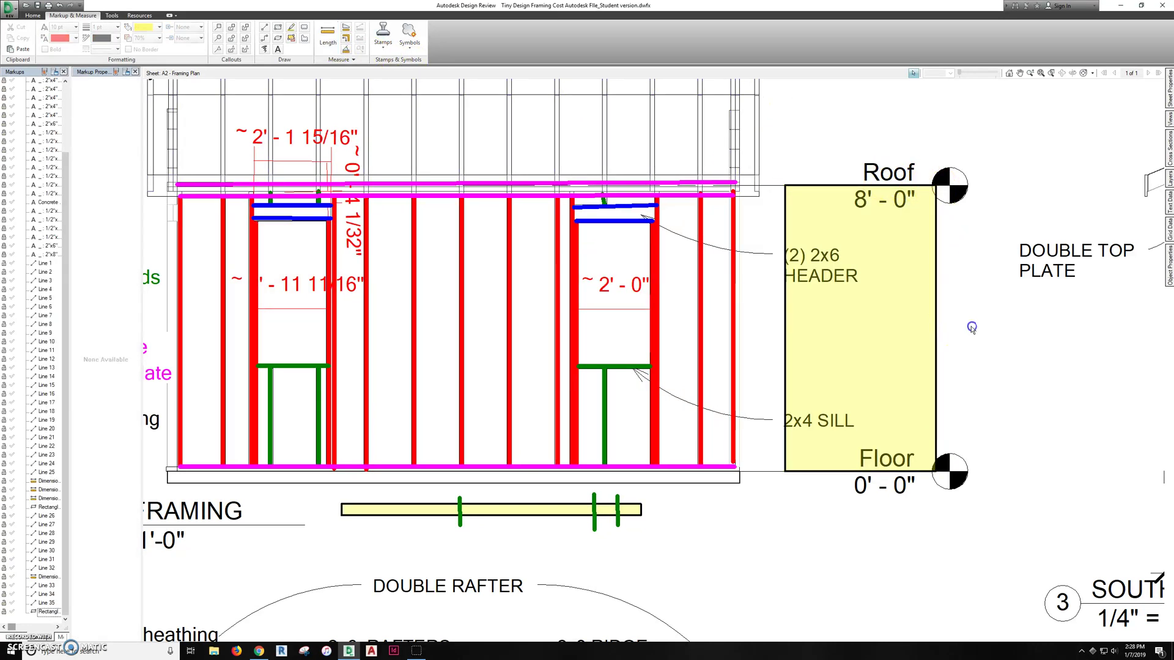
Copy the sheet rectangle, rotate the copy to horizontal, and place it over the lower right half of the East Framing wall.
scroll(931, 294, down, 1)
scroll(931, 296, down, 1)
click(931, 298)
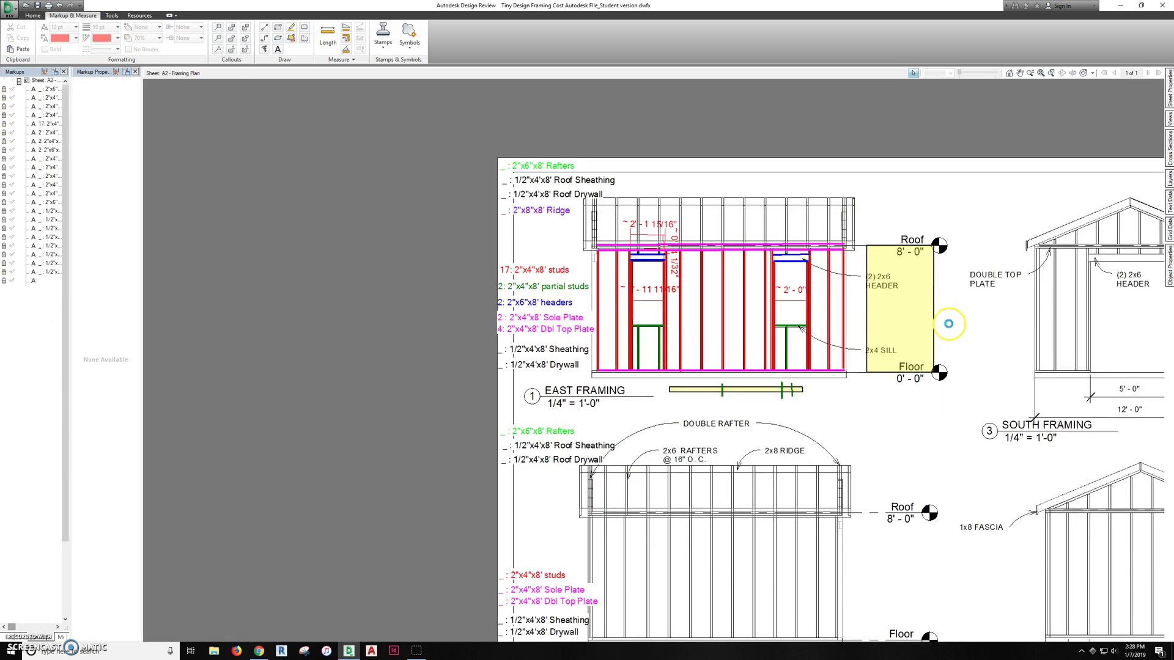
drag(937, 315, 988, 488)
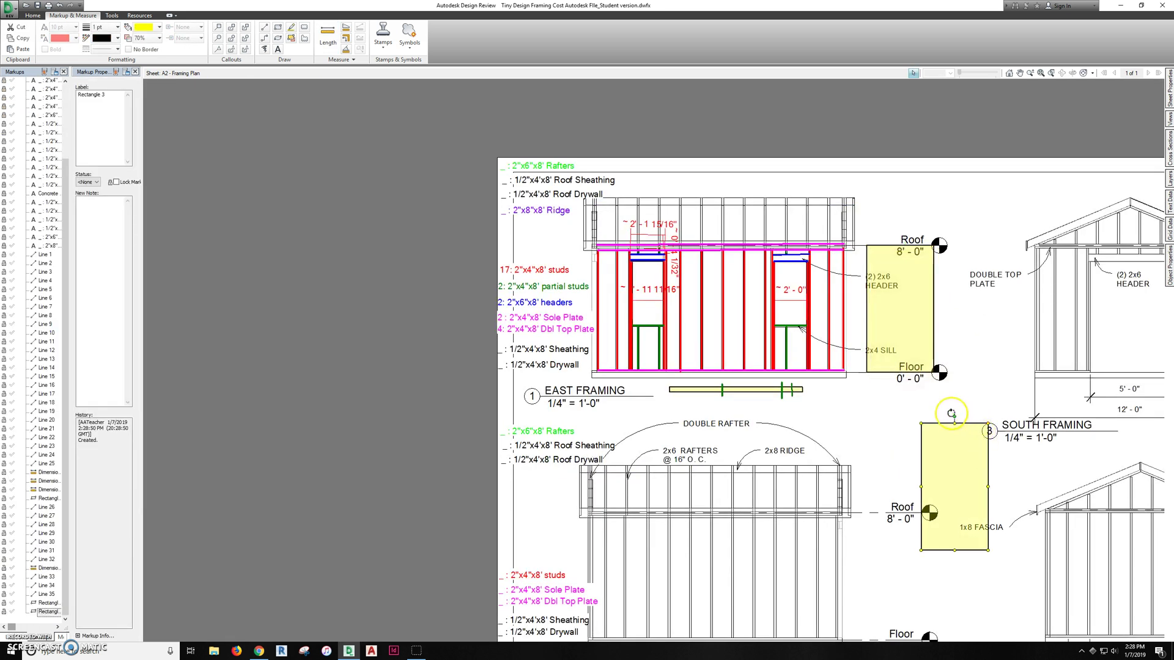
drag(954, 412, 826, 334)
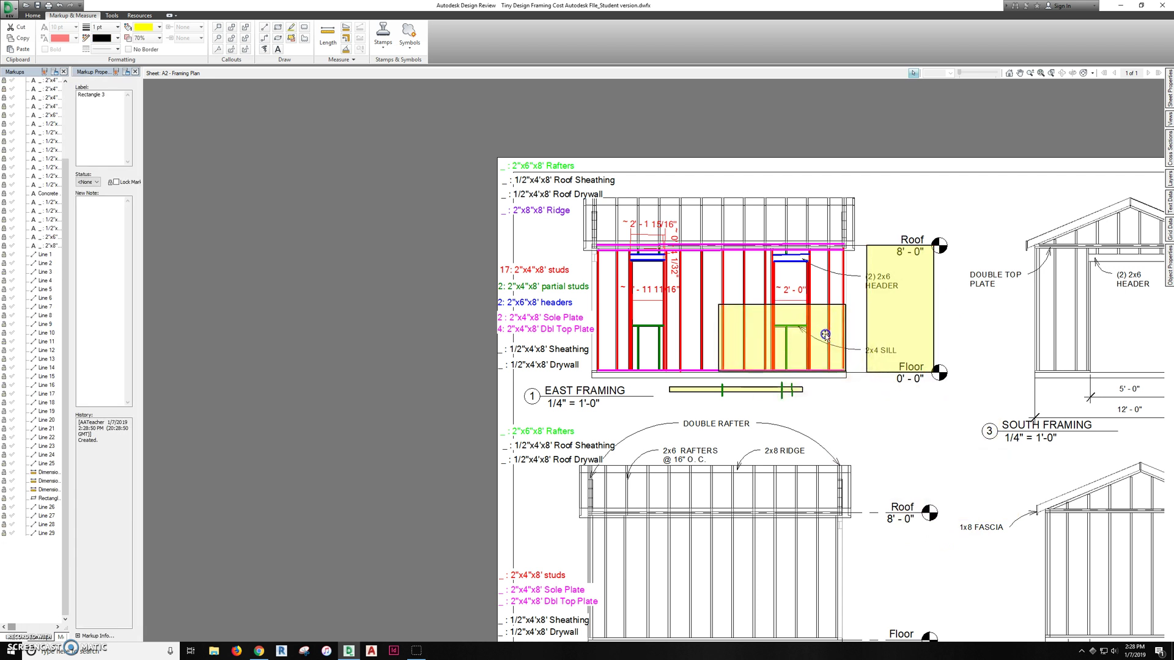
Copy the horizontal sheet and place the duplicate over the upper right half of the East Framing wall.
key(ctrl+c)
key(ctrl+v)
drag(837, 340, 829, 274)
scroll(829, 273, up, 3)
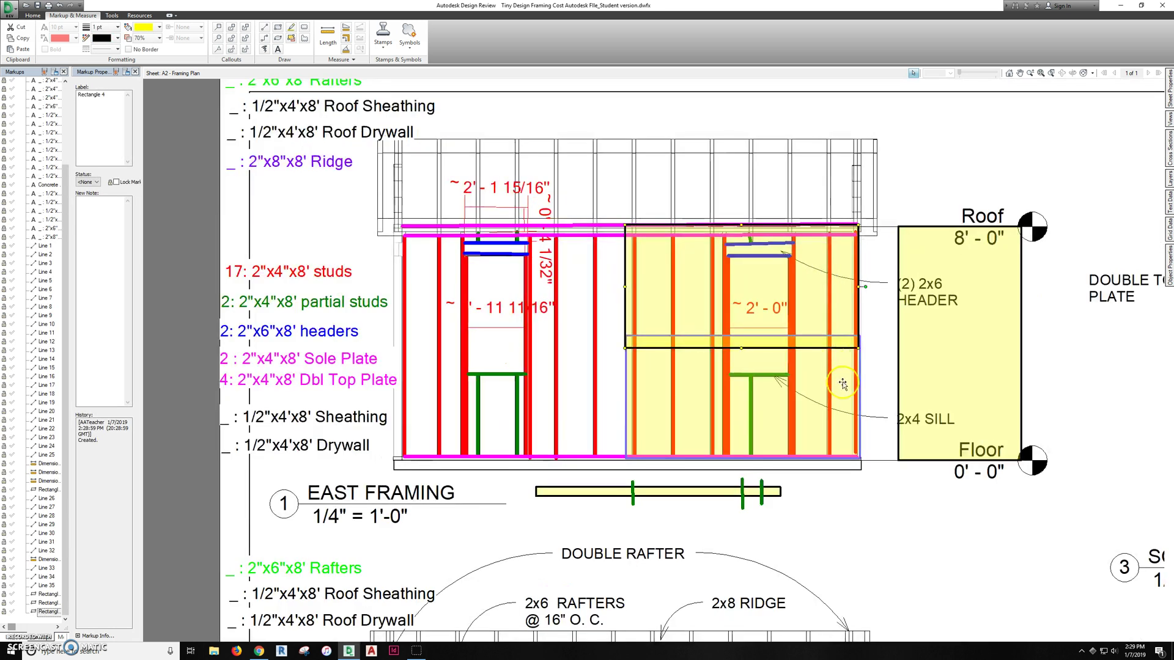
Adjust the lower sheet's top edge and the upper sheet's bottom edge so the two right-hand sheets meet without overlapping.
click(834, 326)
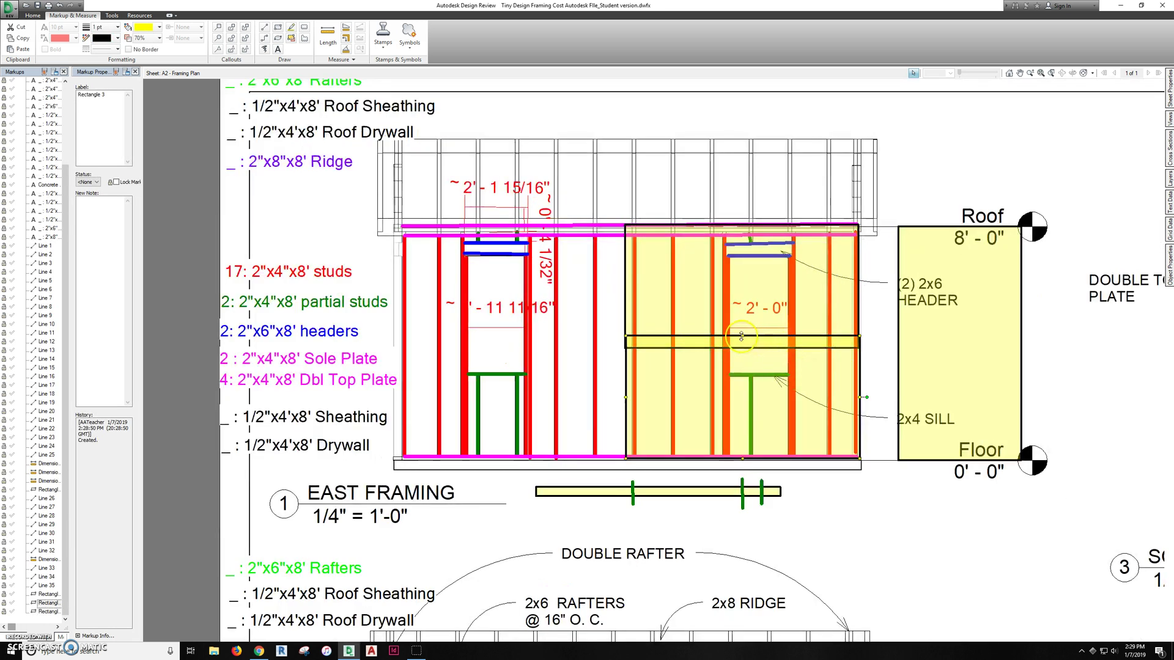
drag(742, 337, 741, 341)
click(769, 325)
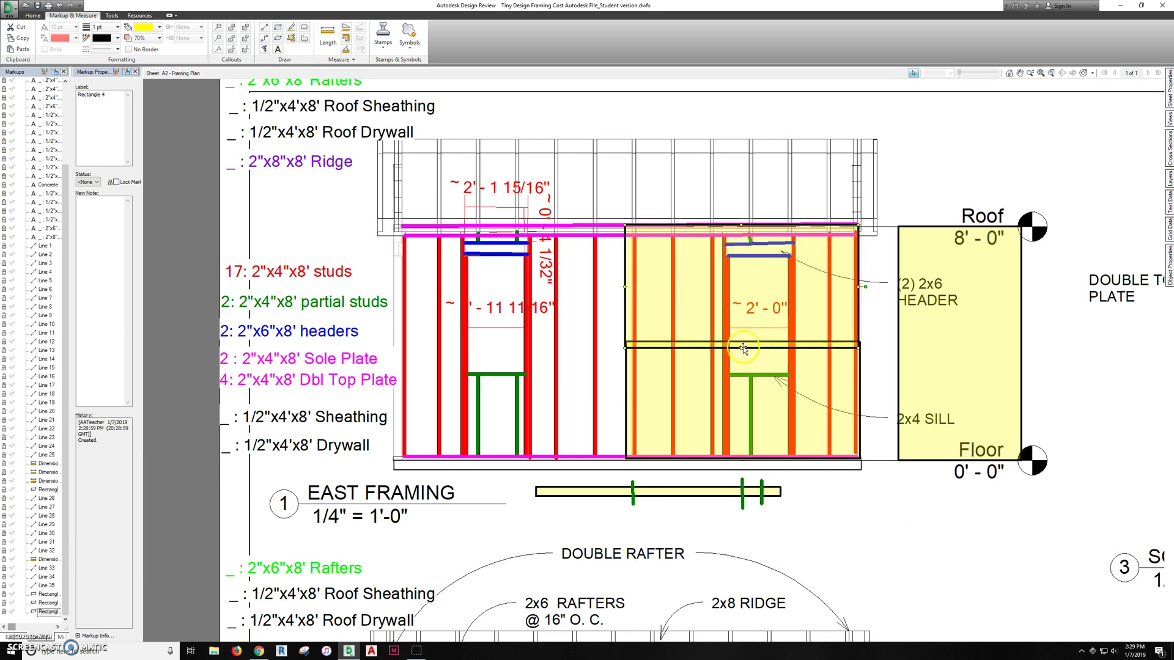
click(742, 349)
drag(741, 347, 741, 341)
Copy the upper and lower right-hand sheets onto the left half of the East Framing wall to cover it completely.
click(744, 292)
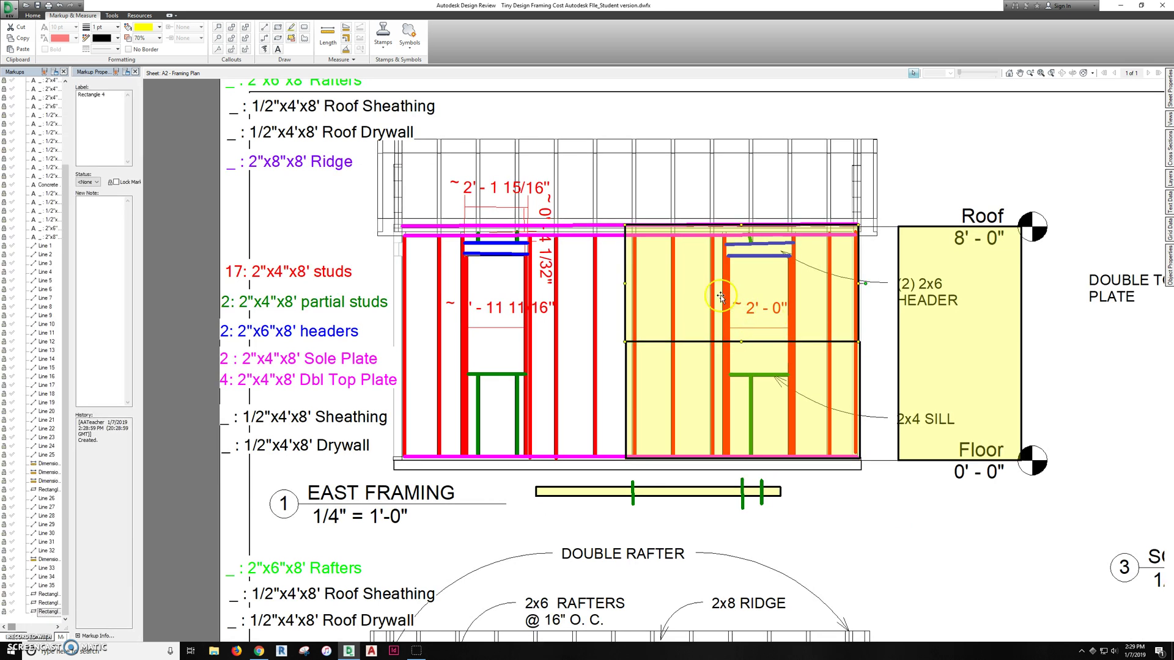
key(ctrl+c)
key(ctrl+v)
drag(794, 309, 582, 302)
click(671, 379)
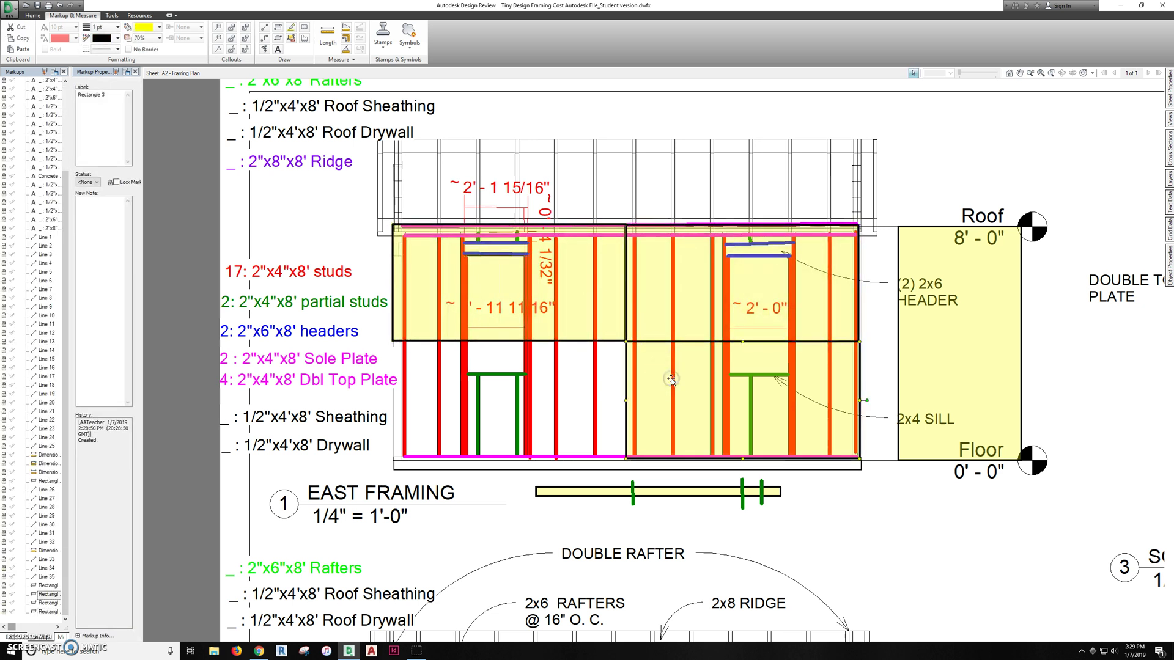
key(ctrl+c)
key(ctrl+v)
drag(671, 380, 474, 383)
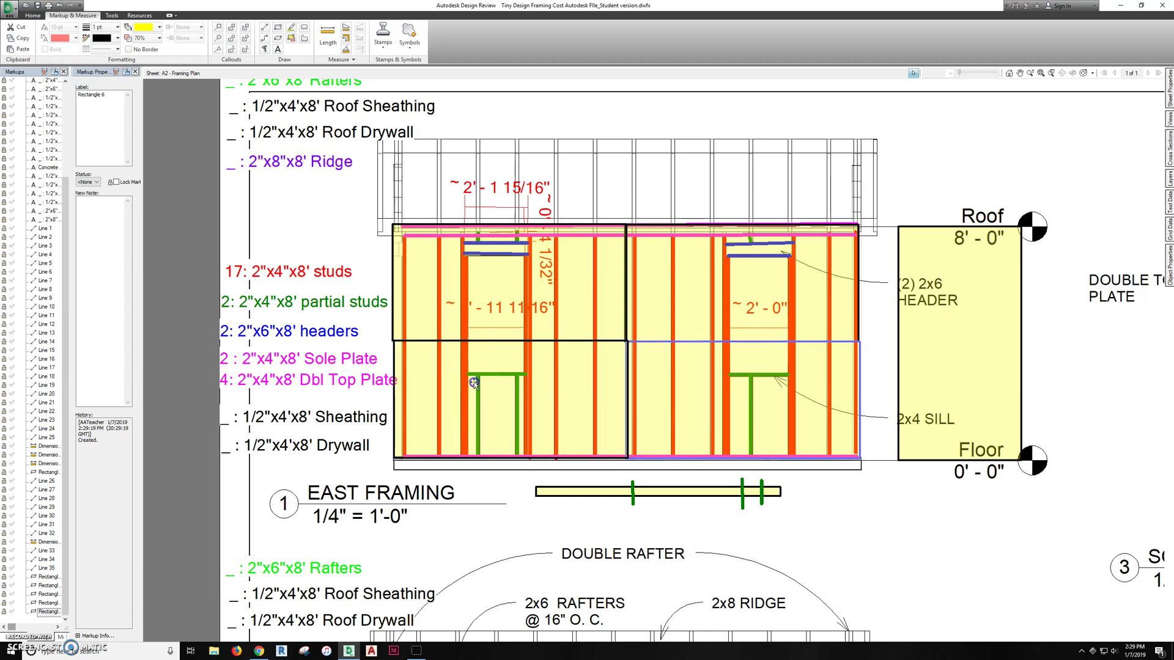
click(539, 247)
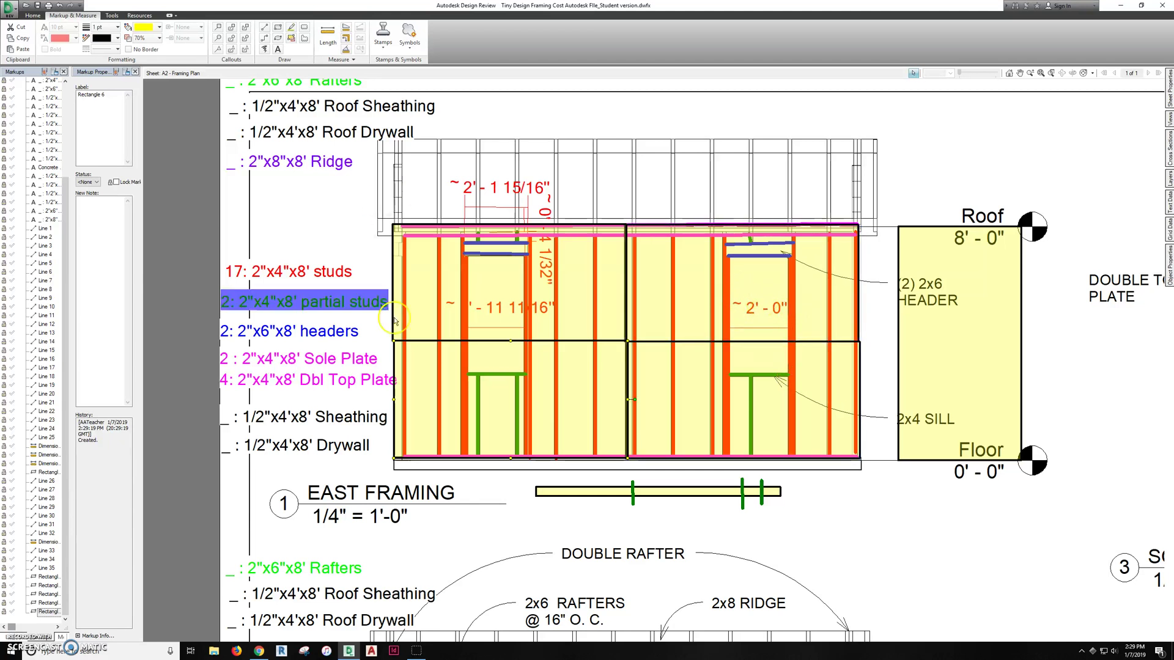
Enter a quantity of 4 in both the 1/2"x4'x8' Sheathing and 1/2"x4'x8' Drywall labels beside the East Framing wall.
click(236, 419)
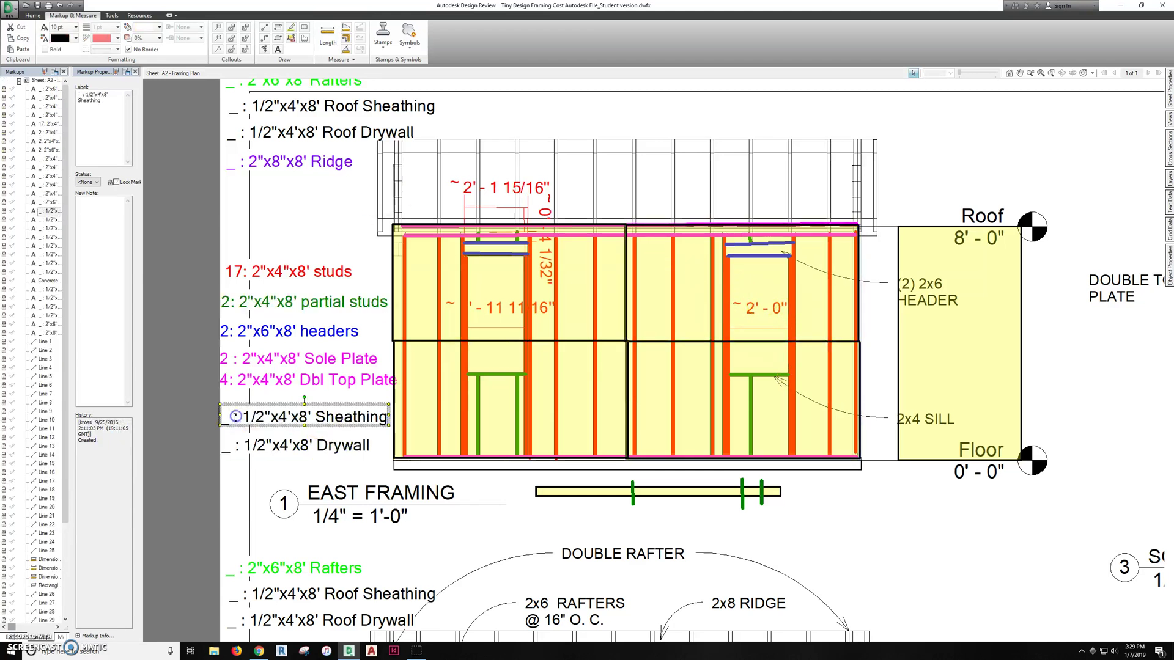
double_click(229, 420)
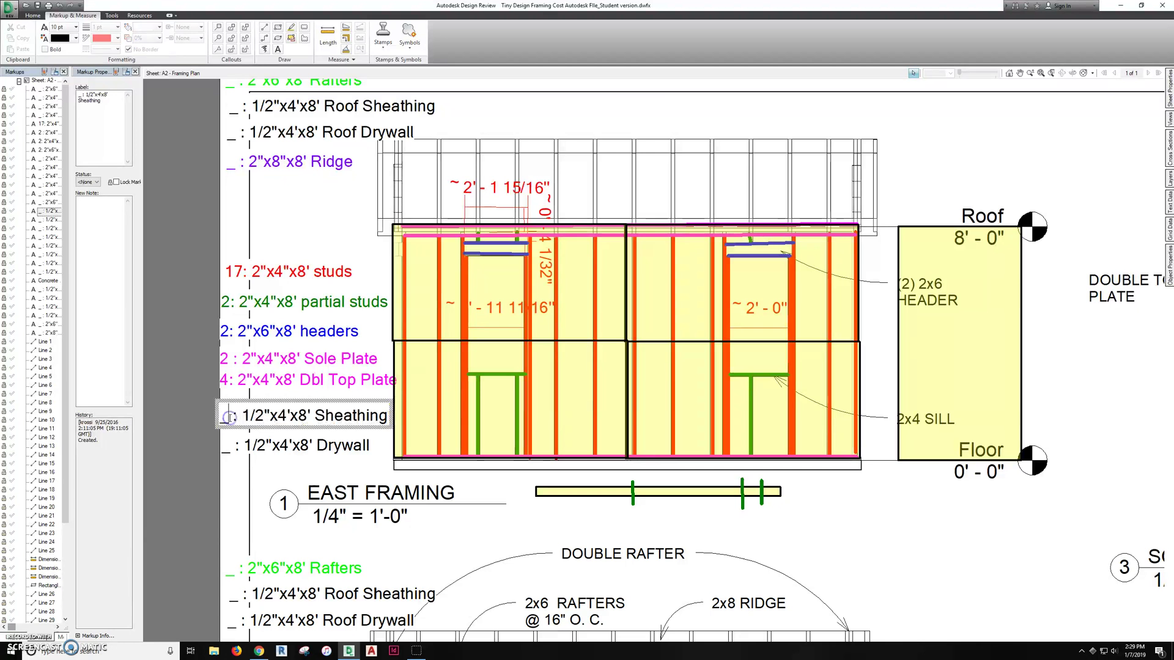
click(271, 447)
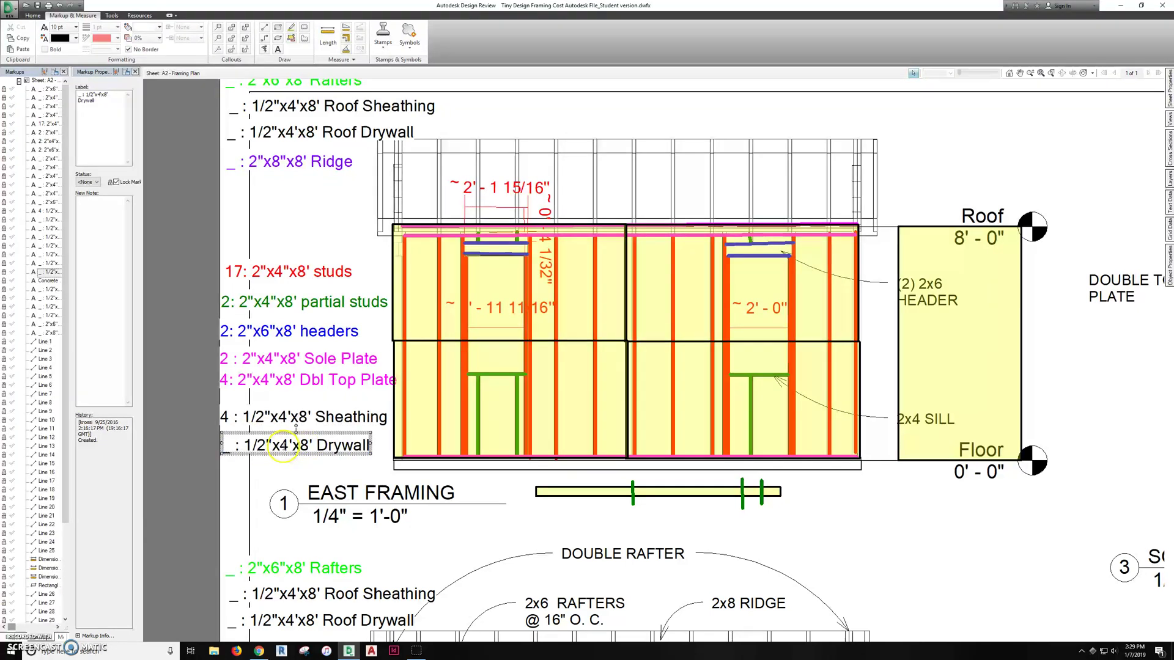
click(235, 447)
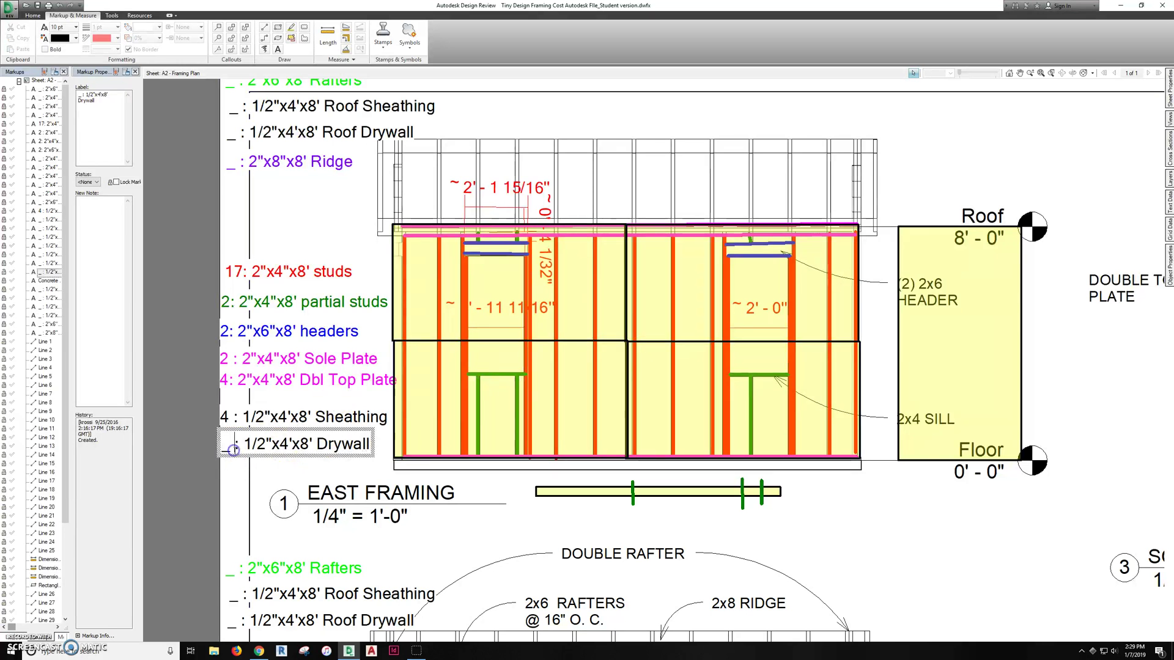
text(4 : 1/)
click(256, 480)
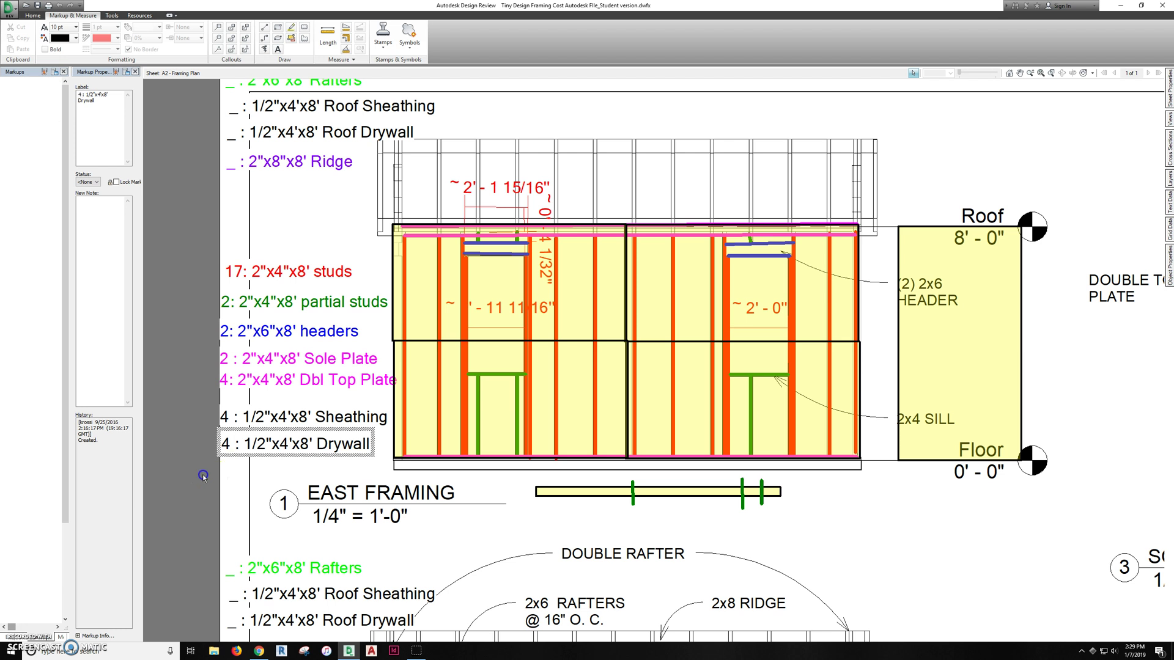
scroll(255, 480, down, 3)
middle_drag(332, 537, 433, 357)
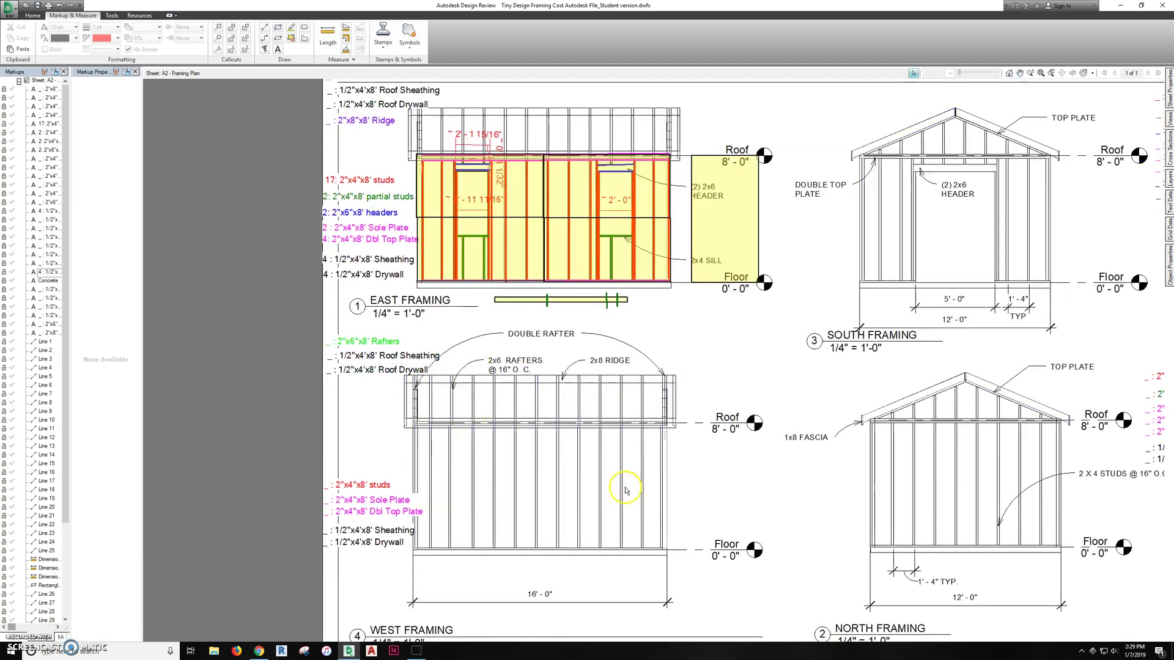